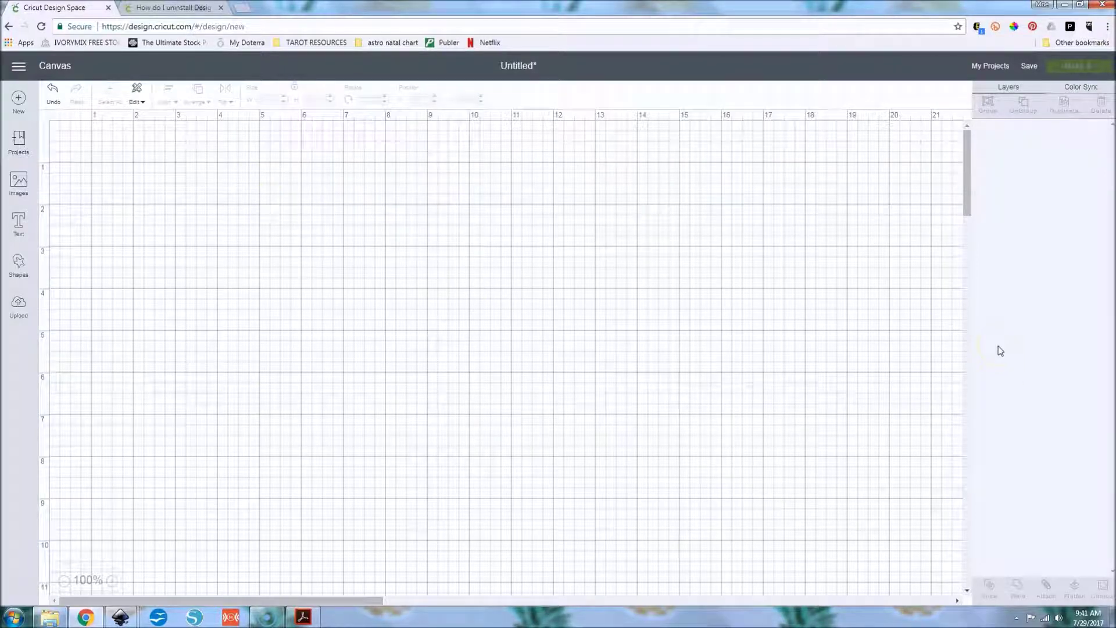
- Check the Cricut Bridge version among the hidden system tray programs and read the help page on uninstalling Design Space
{"action": "left_click", "coordinate": [1015, 617]}
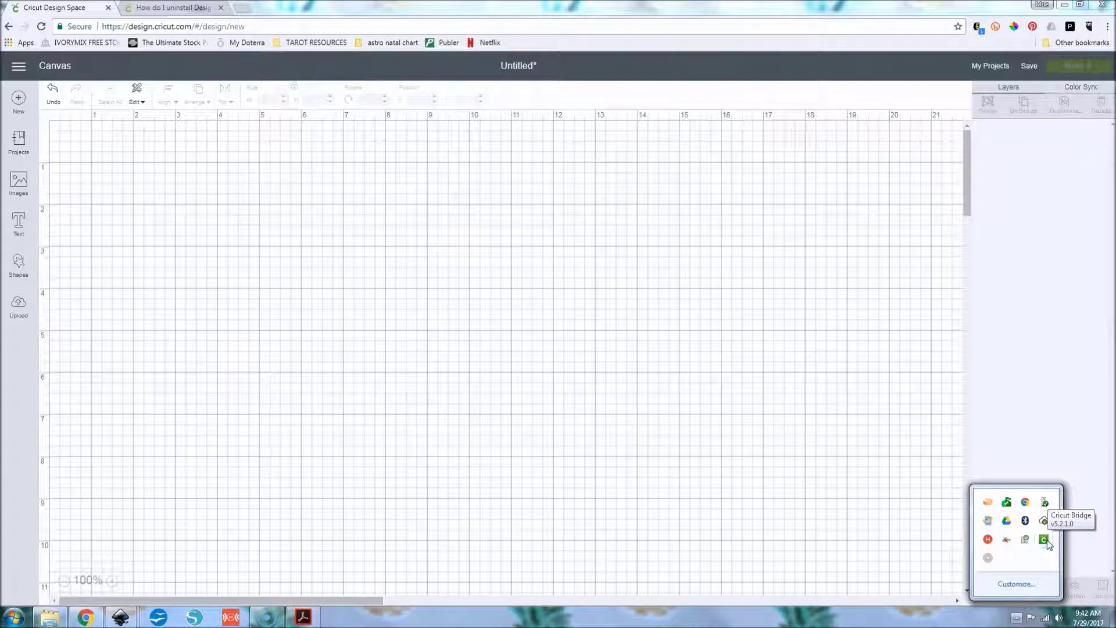
{"action": "left_click", "coordinate": [237, 206]}
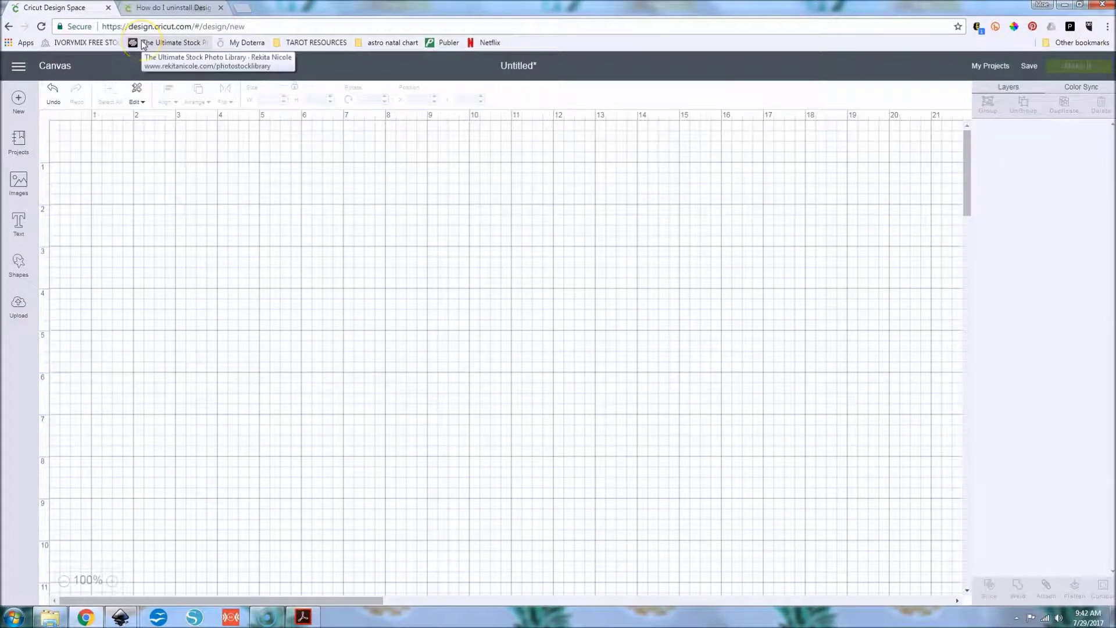
{"action": "left_click", "coordinate": [175, 7]}
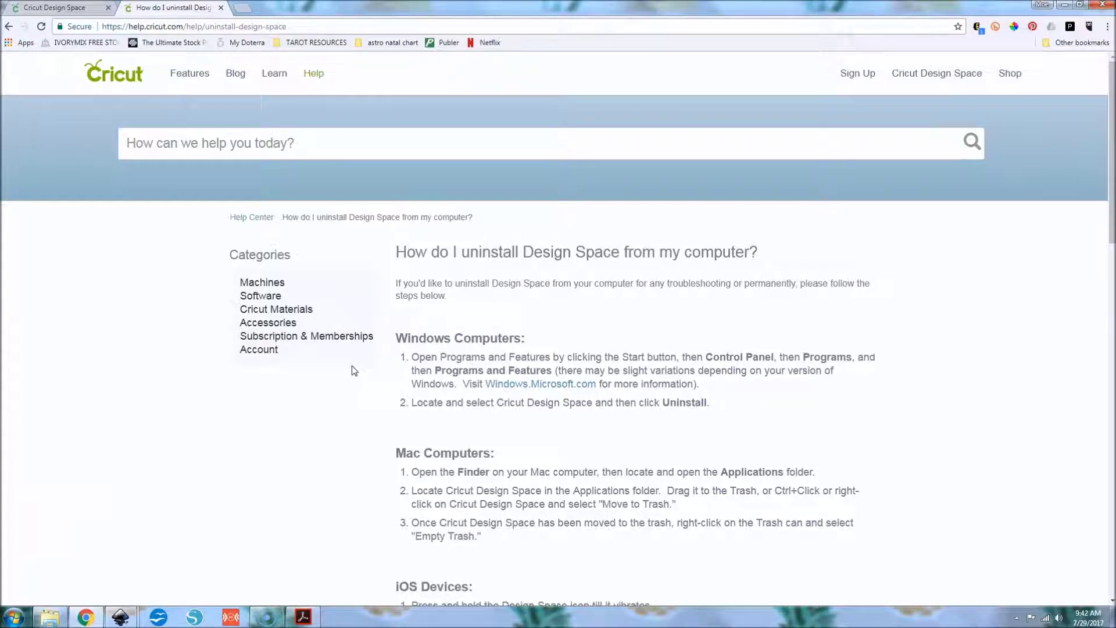
{"action": "left_click", "coordinate": [710, 215]}
{"action": "scroll", "coordinate": [561, 462], "scroll_direction": "down", "scroll_amount": 5}
{"action": "scroll", "coordinate": [561, 462], "scroll_direction": "up", "scroll_amount": 5}
- Return to Design Space, open its Home page and look over My Projects and the featured project collections
{"action": "left_click", "coordinate": [56, 10]}
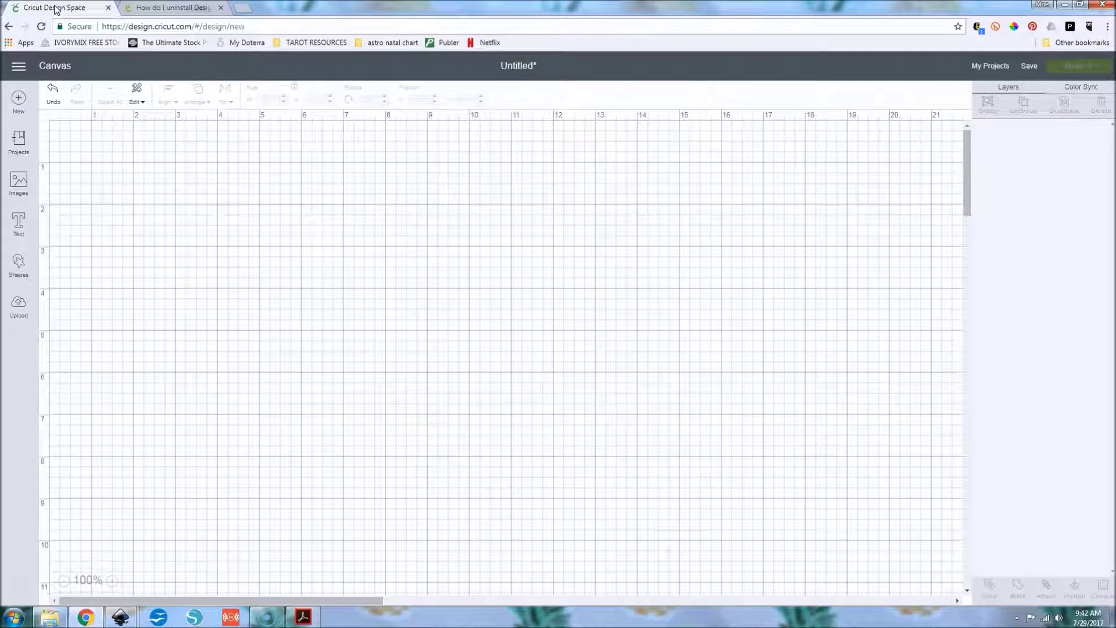
{"action": "left_click", "coordinate": [19, 66]}
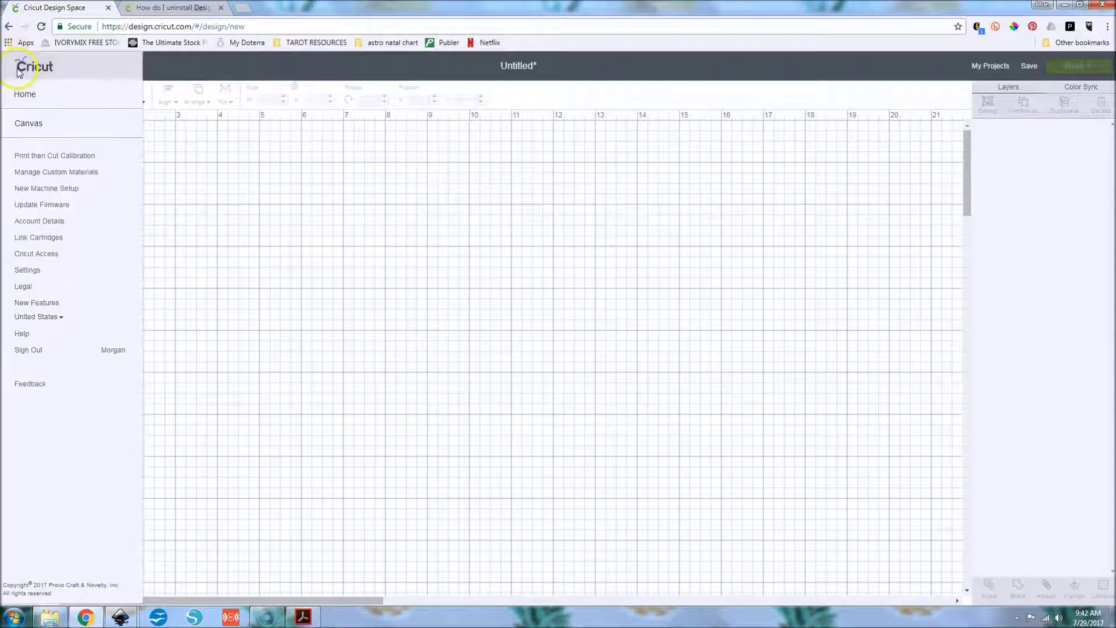
{"action": "left_click", "coordinate": [25, 99]}
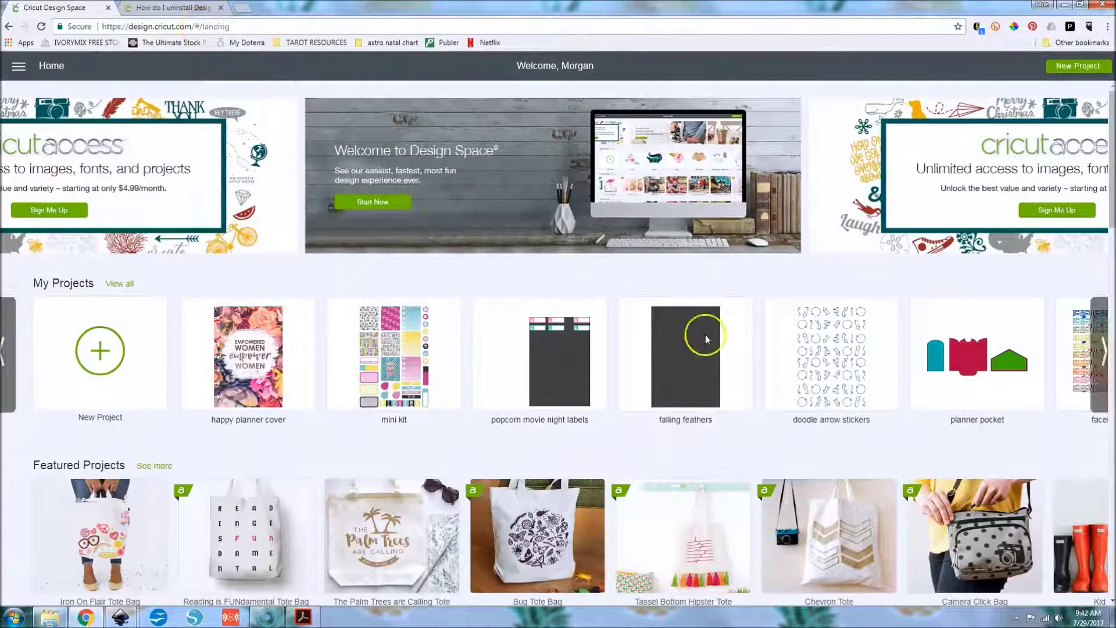
{"action": "scroll", "coordinate": [478, 501], "scroll_direction": "down", "scroll_amount": 4}
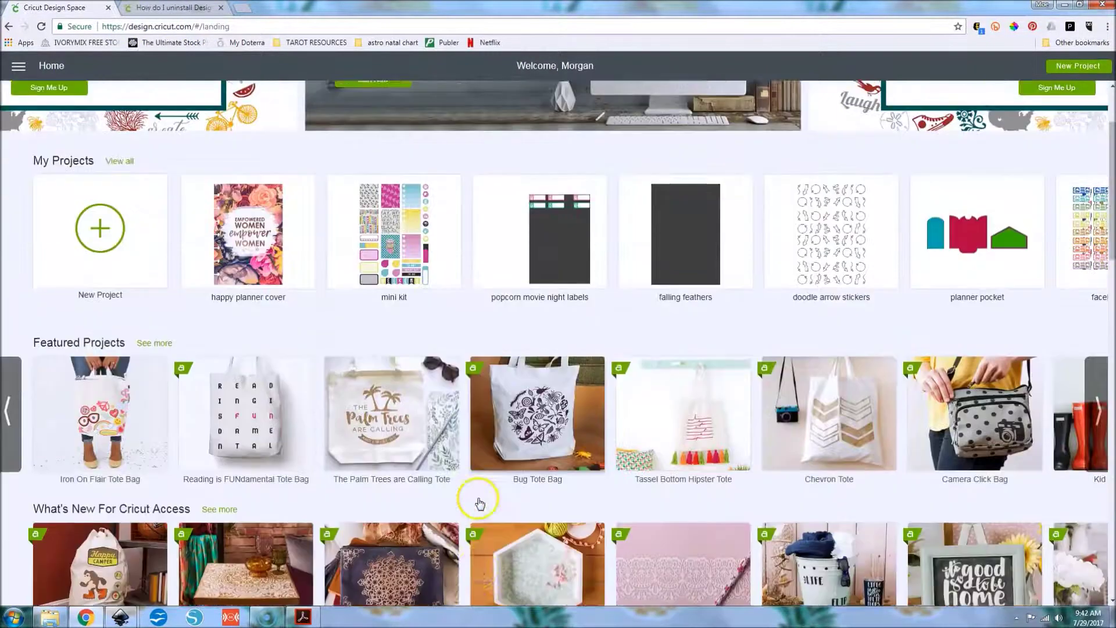
{"action": "scroll", "coordinate": [477, 501], "scroll_direction": "down", "scroll_amount": 3}
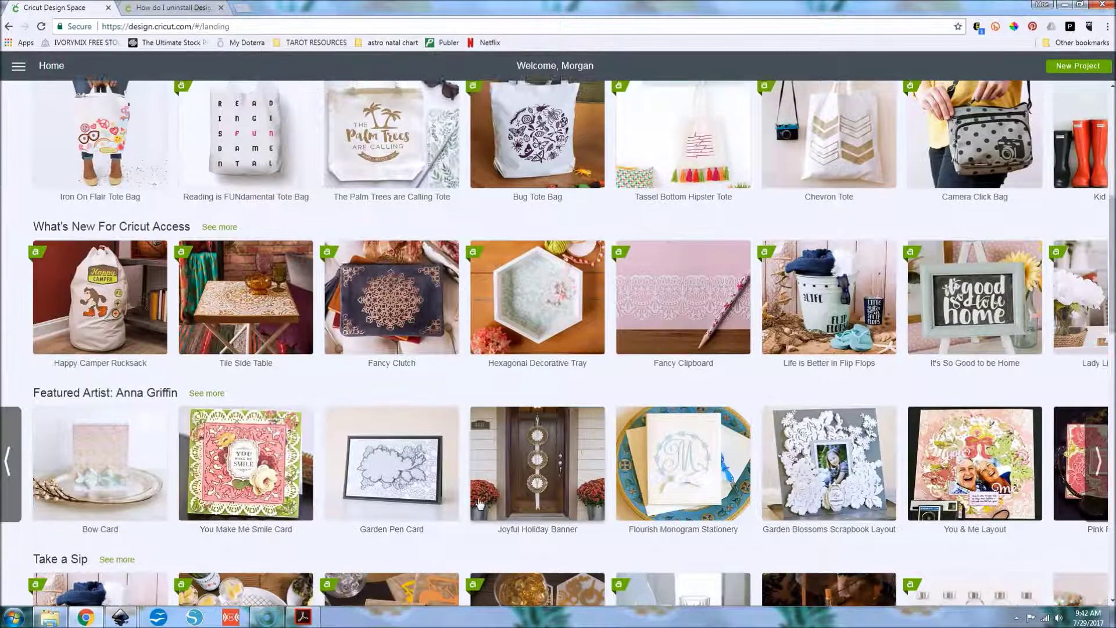
{"action": "scroll", "coordinate": [694, 303], "scroll_direction": "up", "scroll_amount": 2}
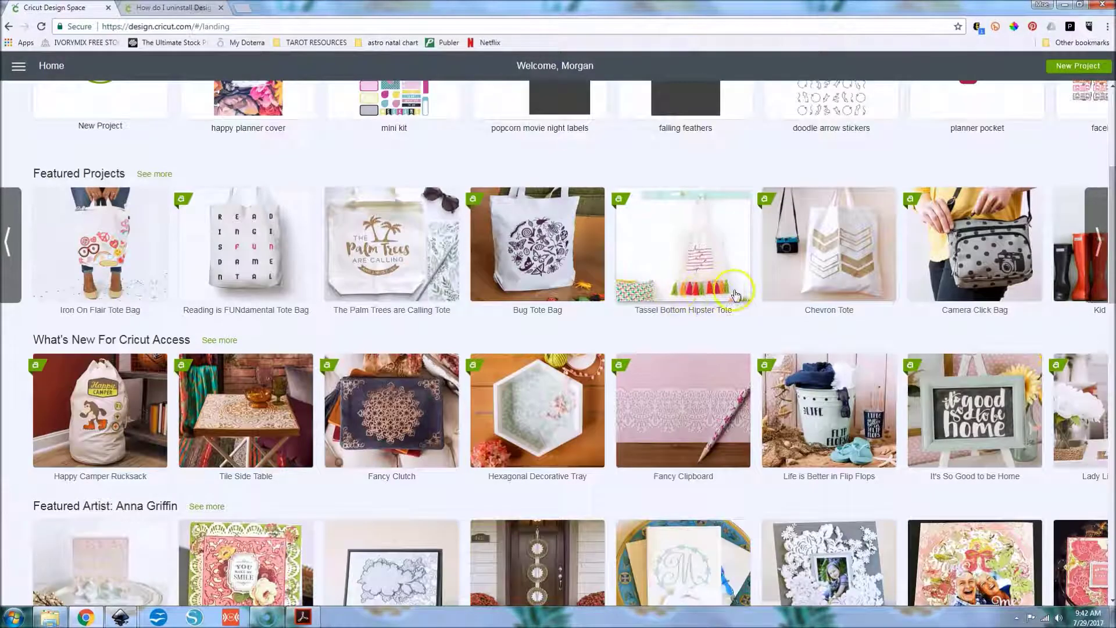
{"action": "scroll", "coordinate": [728, 379], "scroll_direction": "up", "scroll_amount": 1}
{"action": "scroll", "coordinate": [728, 379], "scroll_direction": "up", "scroll_amount": 3}
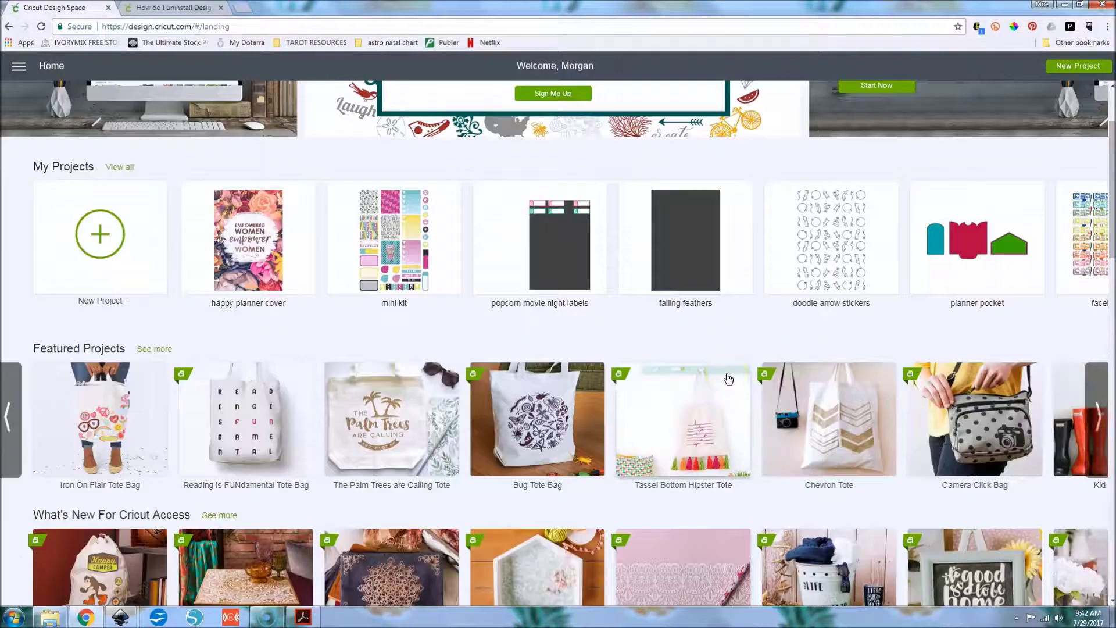
{"action": "scroll", "coordinate": [735, 476], "scroll_direction": "up", "scroll_amount": 2}
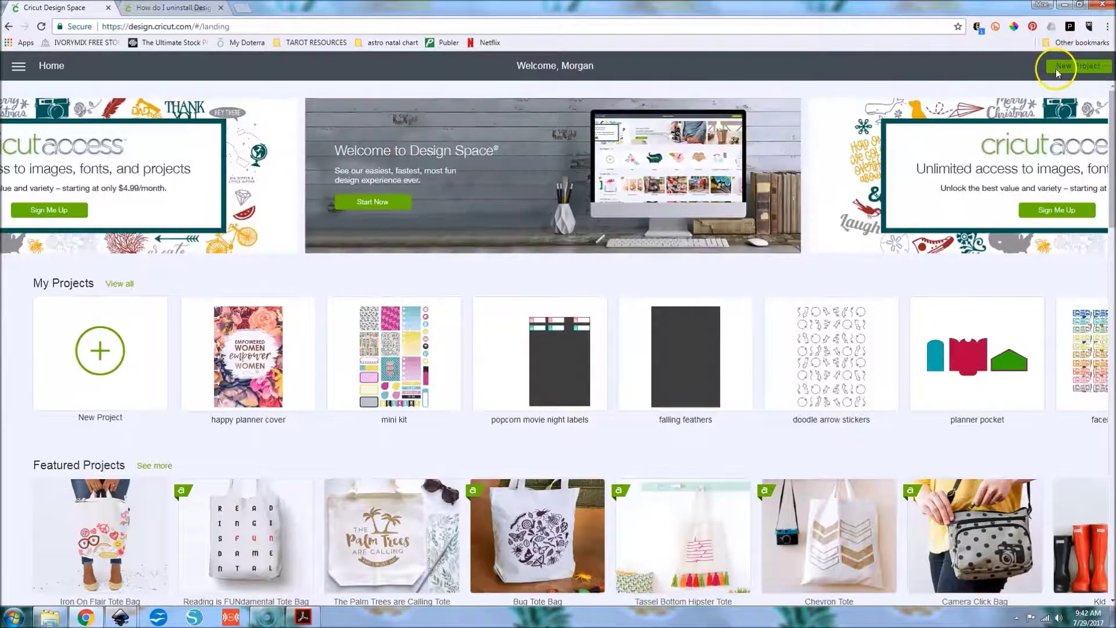
- Start a new project, replacing the unsaved one on the canvas
{"action": "left_click", "coordinate": [1056, 69]}
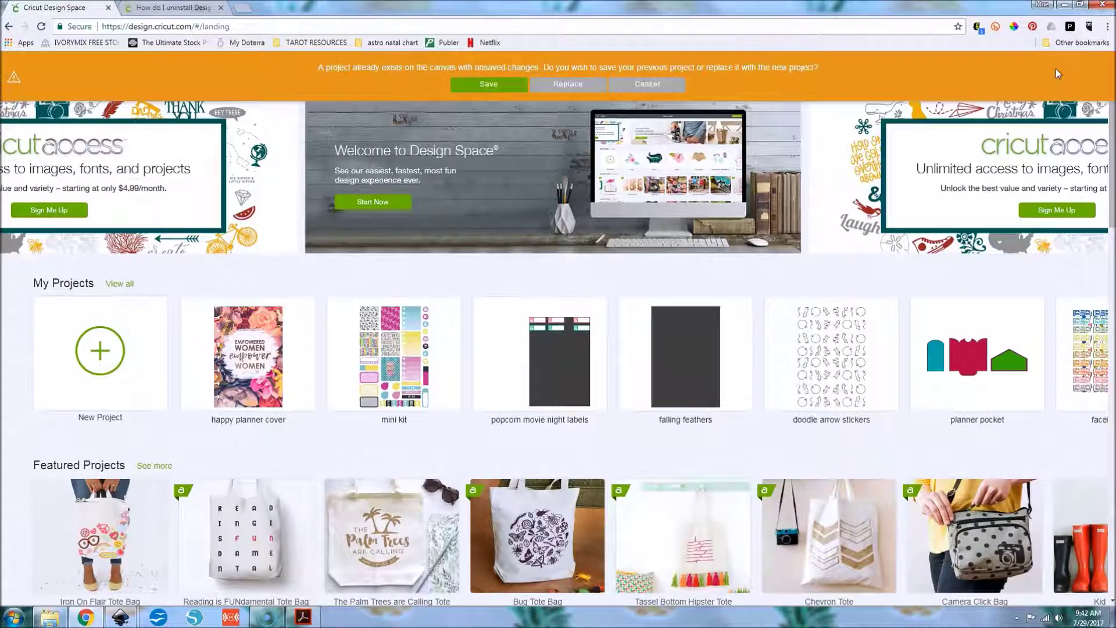
{"action": "left_click", "coordinate": [563, 86]}
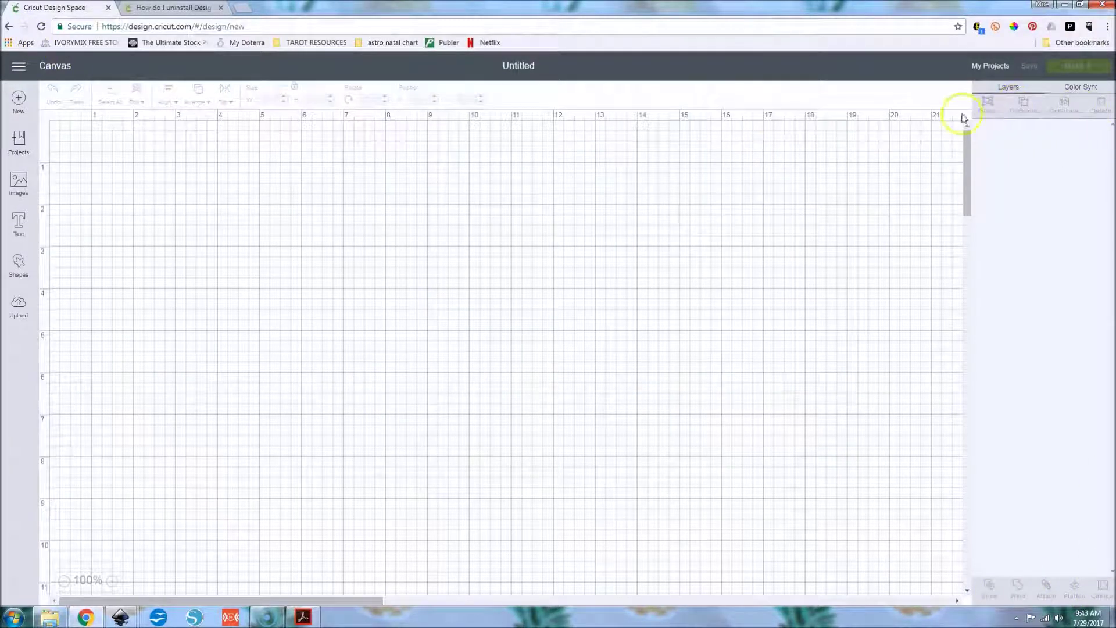
- Review the main menu's options, including Manage Custom Materials, and return to the blank canvas
{"action": "left_click", "coordinate": [19, 67]}
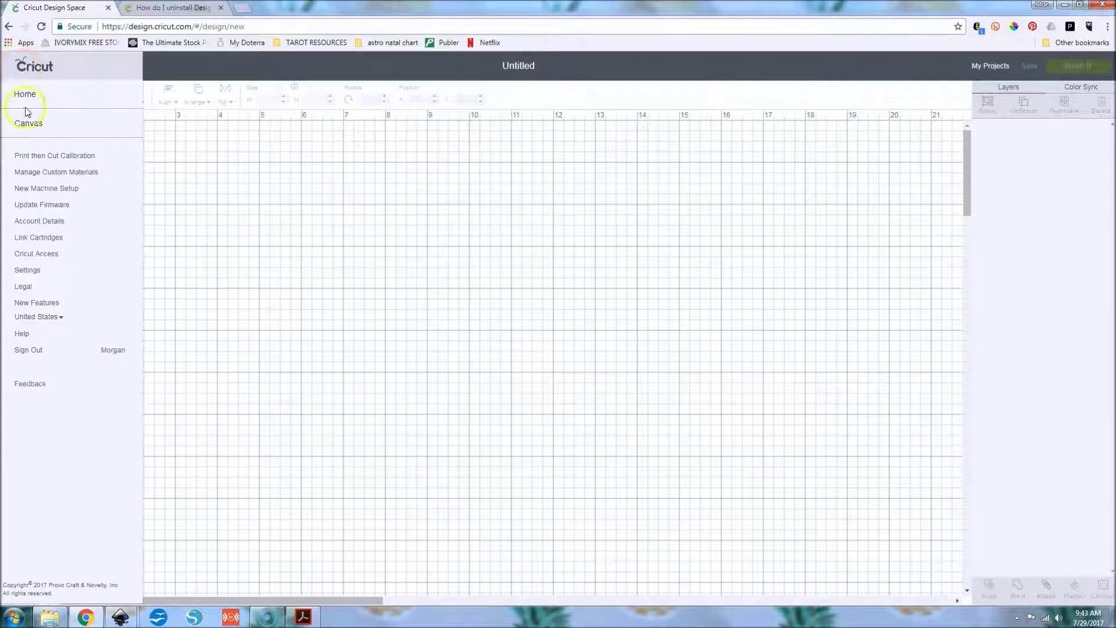
{"action": "left_click", "coordinate": [57, 172]}
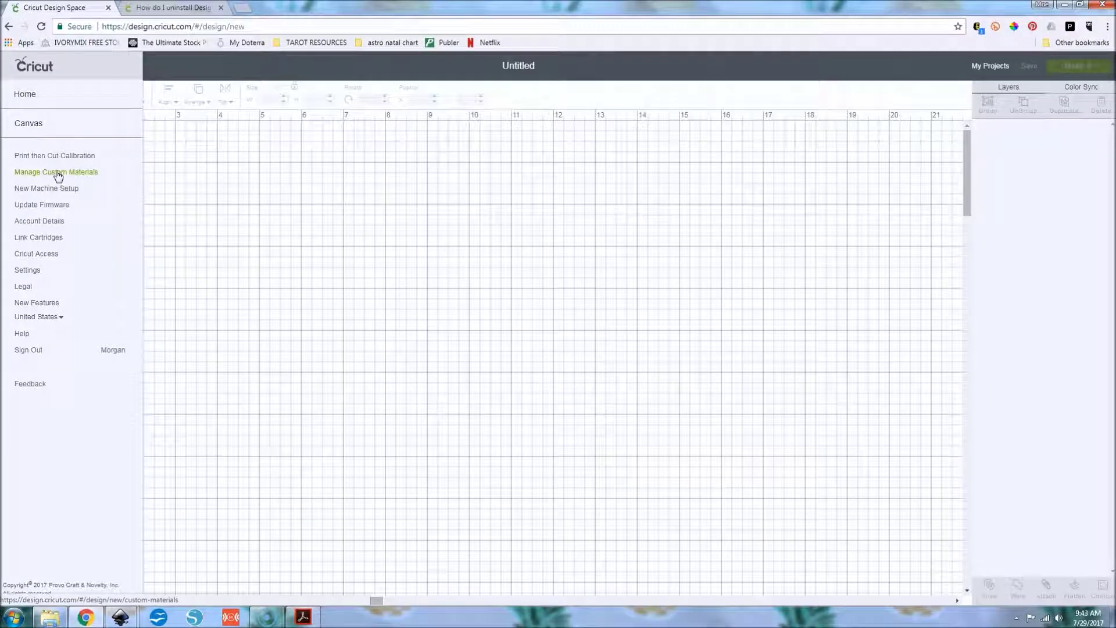
{"action": "left_click", "coordinate": [48, 173]}
{"action": "left_click", "coordinate": [28, 170]}
{"action": "left_click", "coordinate": [208, 186]}
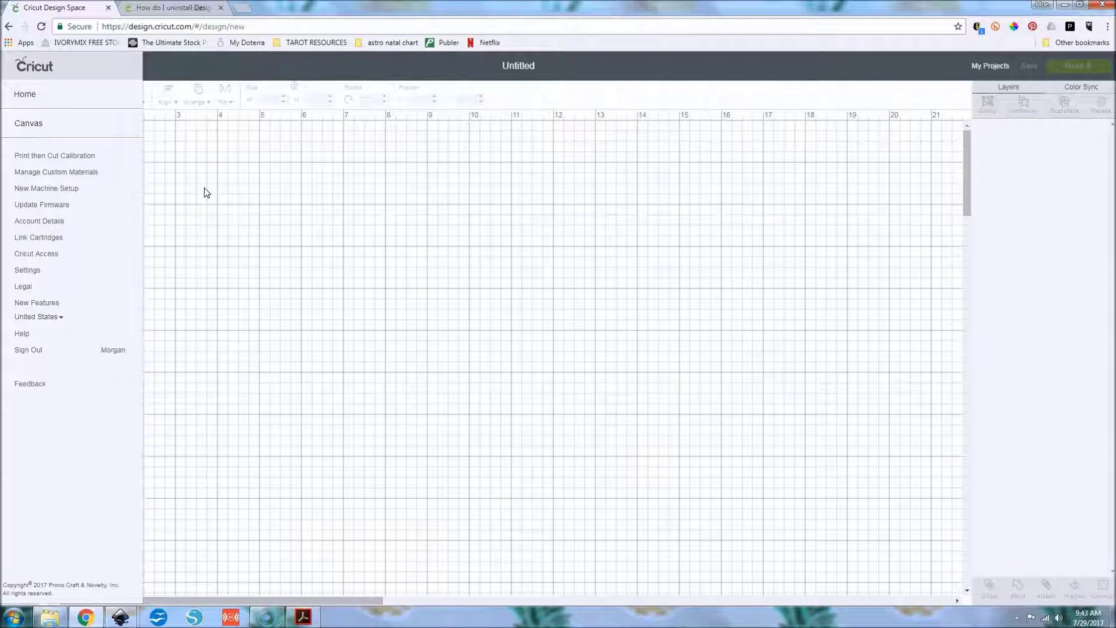
{"action": "left_click", "coordinate": [204, 192]}
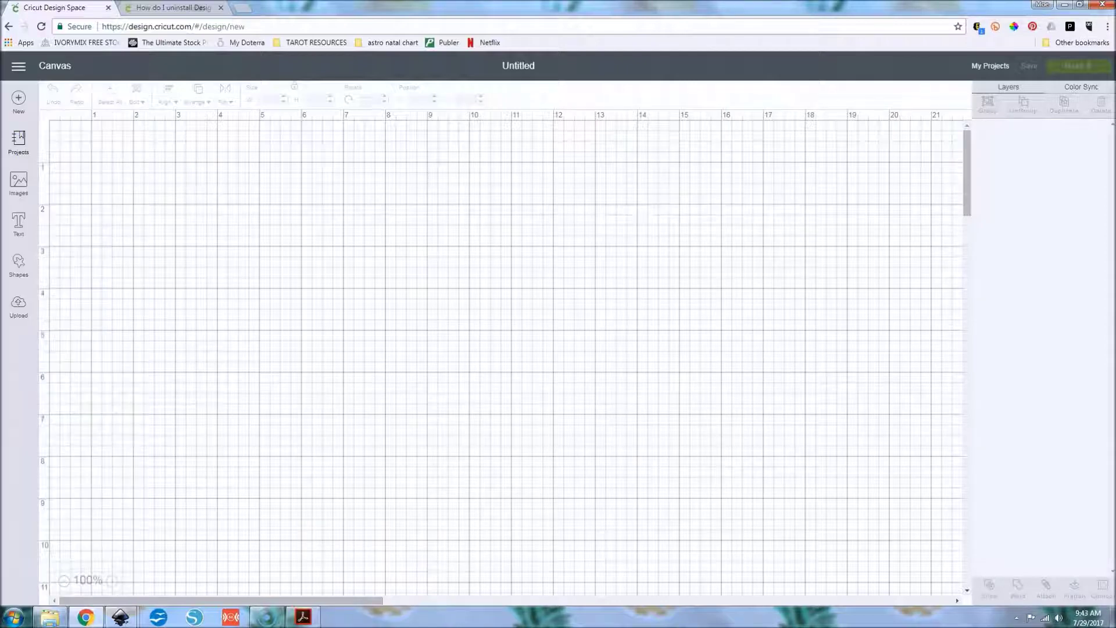
- Browse the ready-made projects library across all categories
{"action": "left_click", "coordinate": [18, 141]}
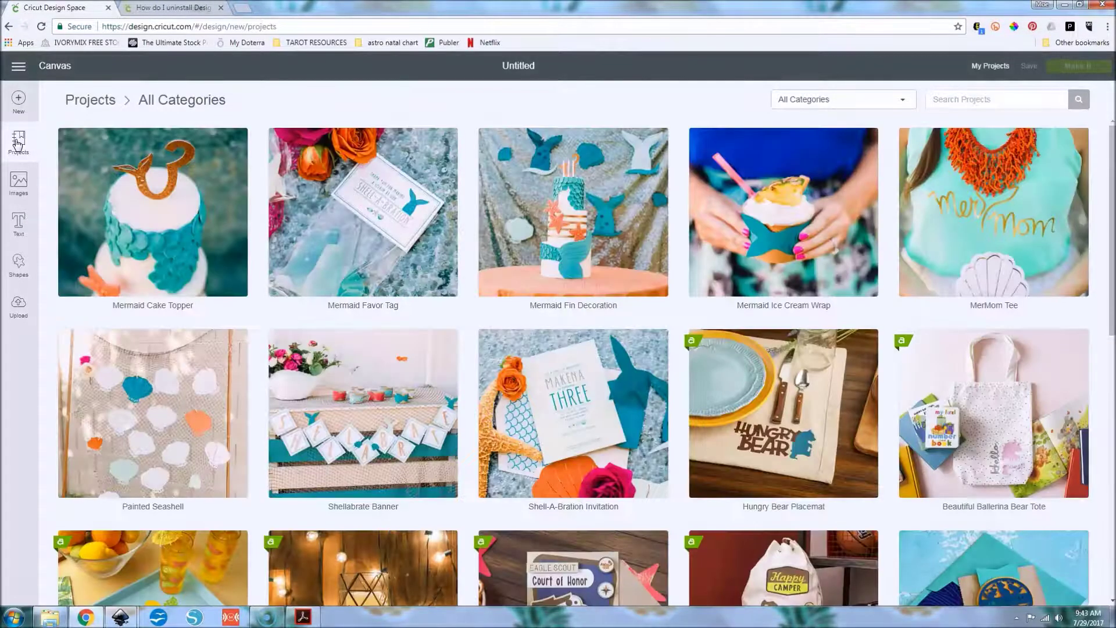
{"action": "left_click", "coordinate": [148, 291]}
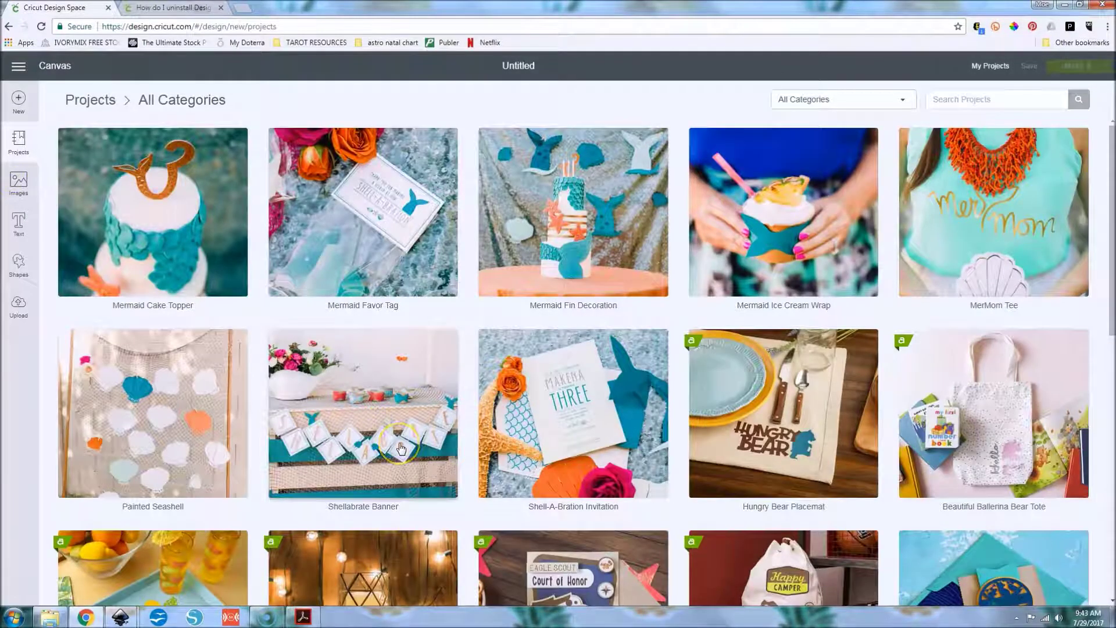
{"action": "scroll", "coordinate": [401, 447], "scroll_direction": "down", "scroll_amount": 3}
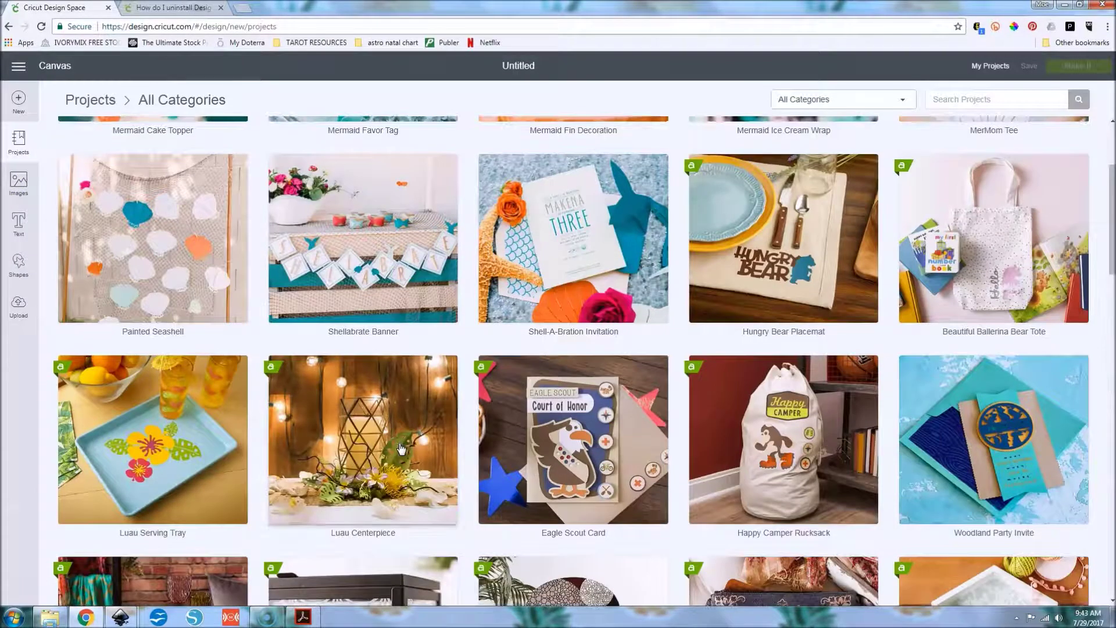
{"action": "scroll", "coordinate": [401, 448], "scroll_direction": "down", "scroll_amount": 3}
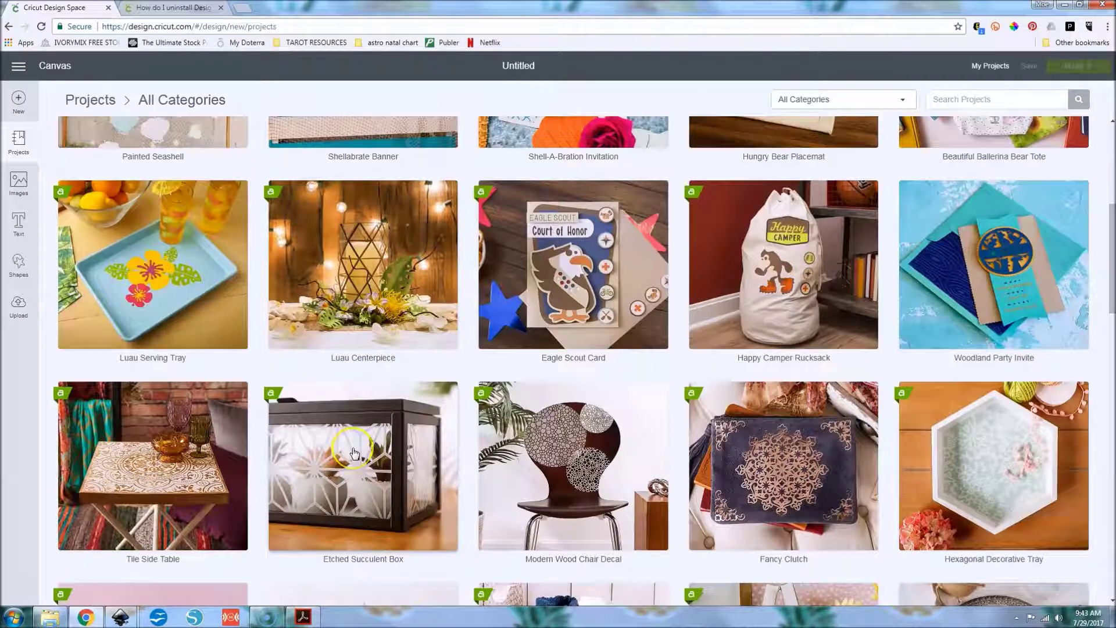
{"action": "left_click", "coordinate": [198, 450]}
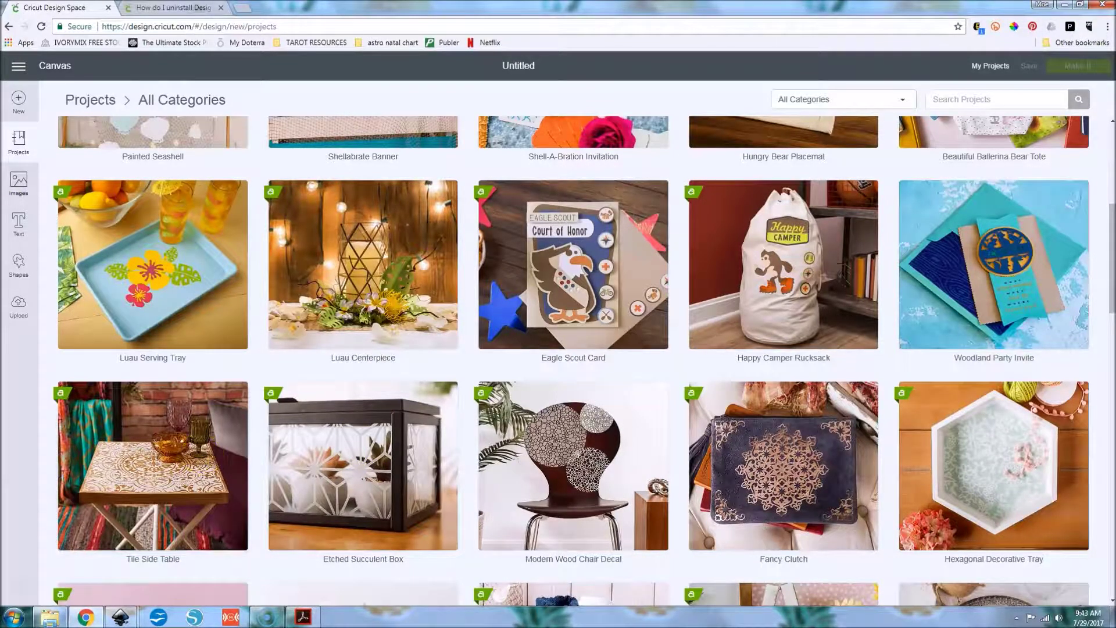
- Look at the image library and its filter options for ownership, type and layers
{"action": "left_click", "coordinate": [17, 191]}
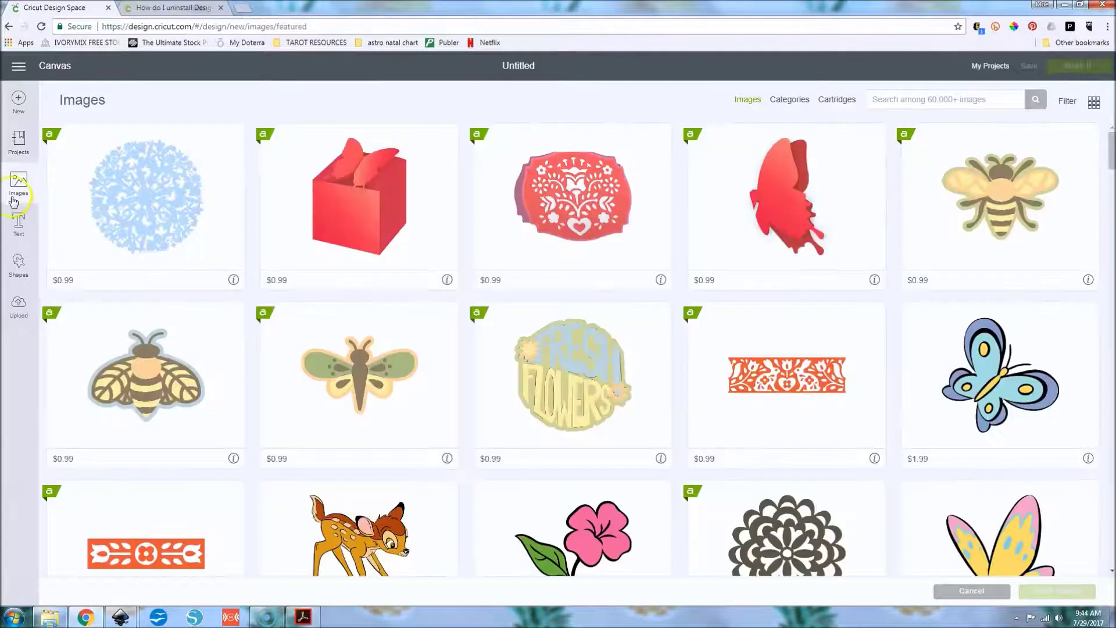
{"action": "left_click", "coordinate": [528, 371]}
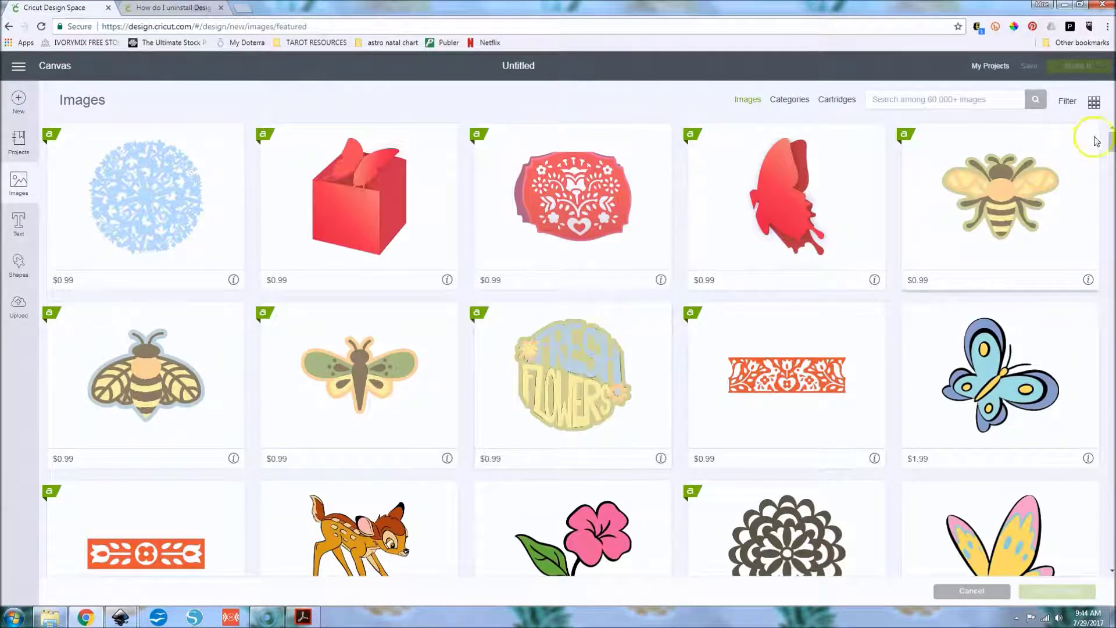
{"action": "left_click", "coordinate": [1067, 101]}
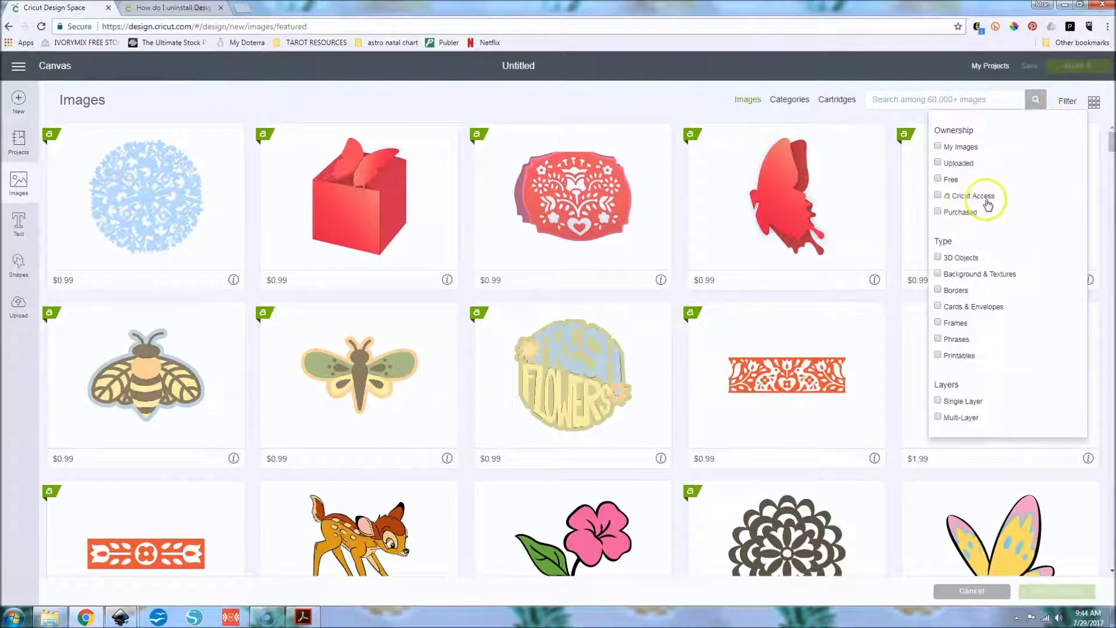
{"action": "left_click", "coordinate": [906, 100]}
- Look through the text tool, the basic shapes and the image and pattern upload options, then return to the empty canvas
{"action": "left_click", "coordinate": [18, 225]}
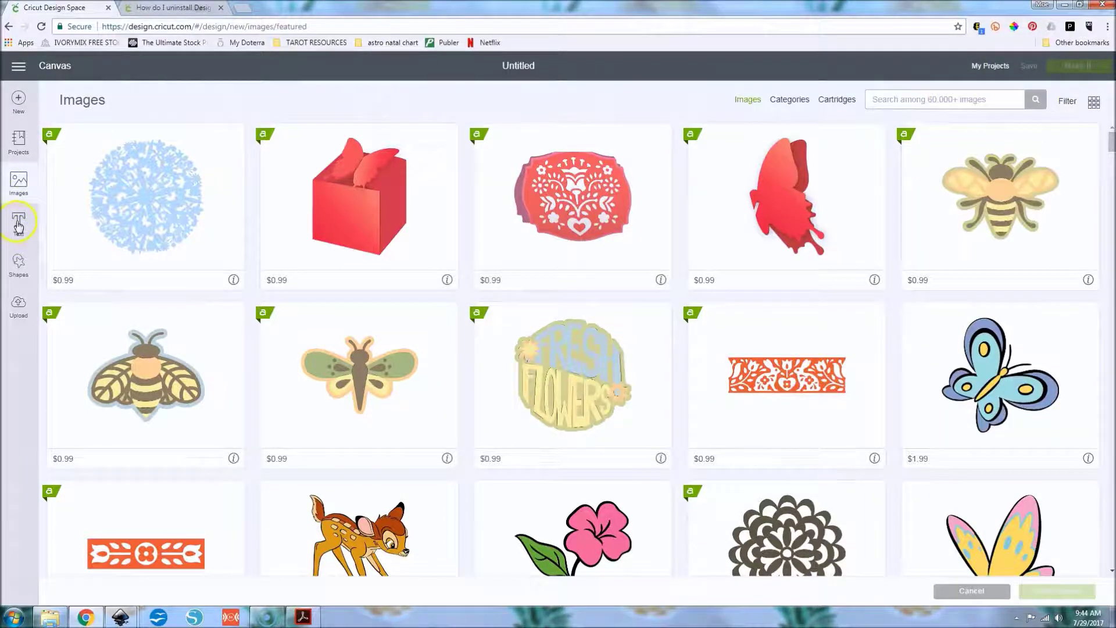
{"action": "left_click", "coordinate": [18, 264]}
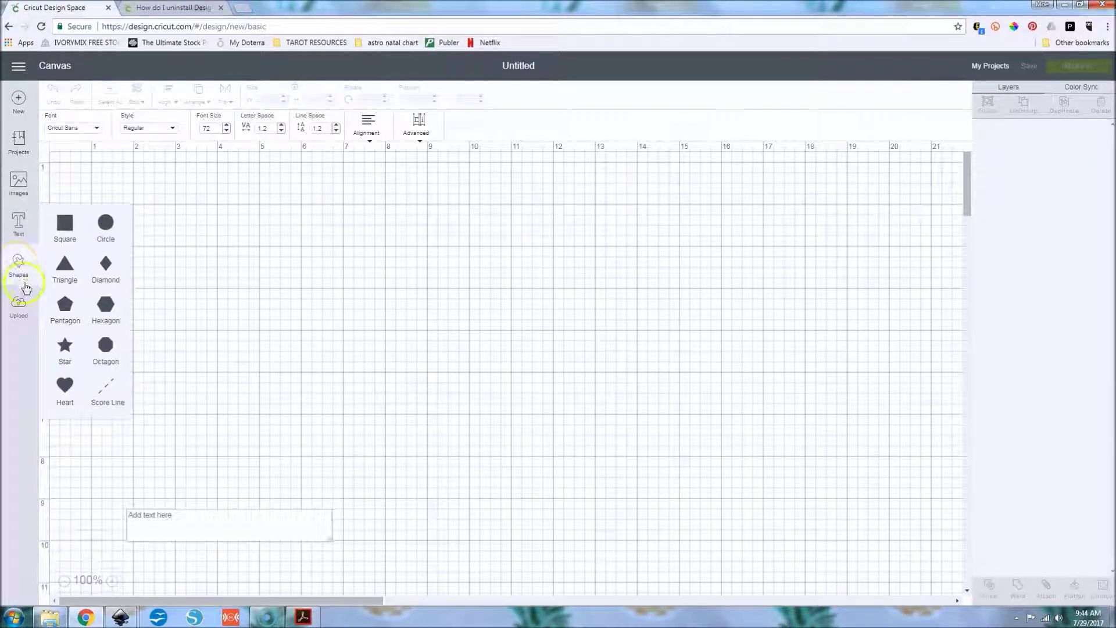
{"action": "left_click", "coordinate": [18, 305]}
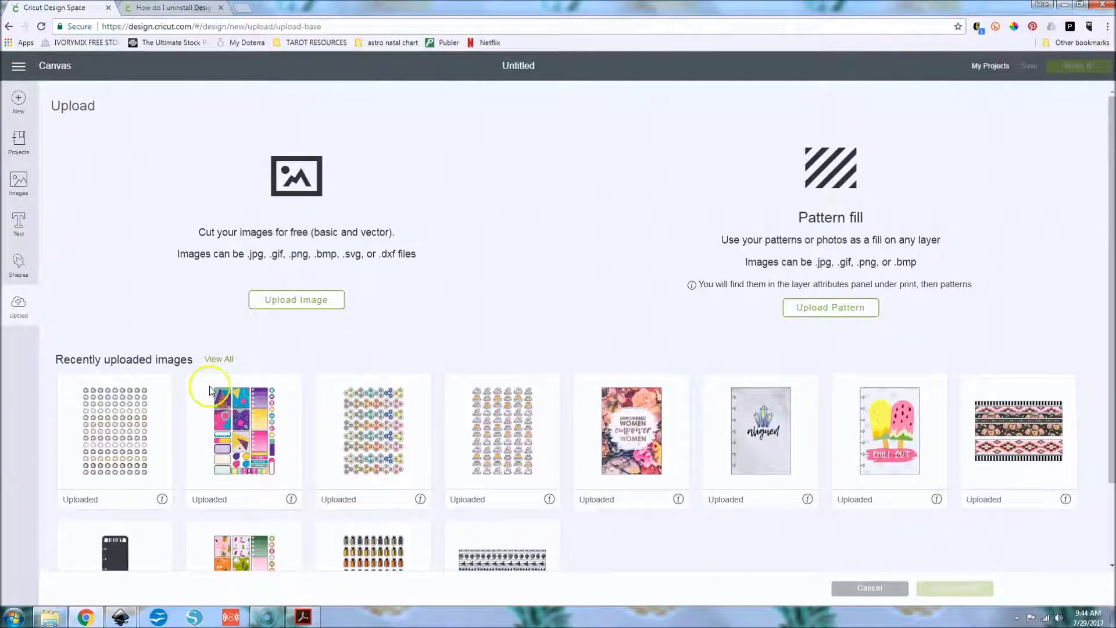
{"action": "left_click", "coordinate": [20, 267]}
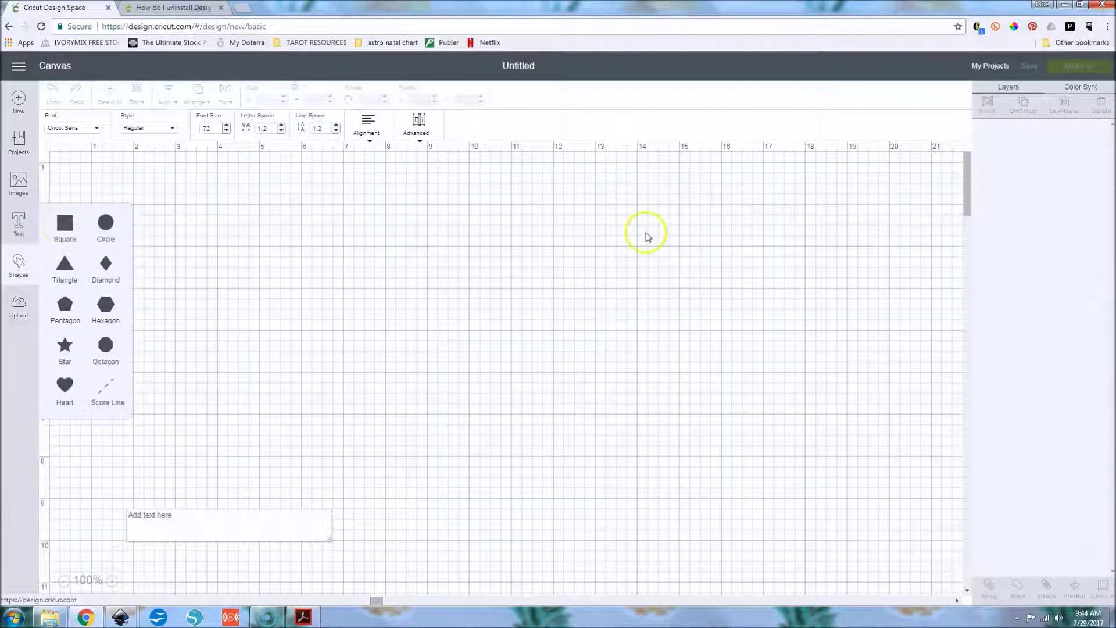
{"action": "left_click", "coordinate": [378, 231]}
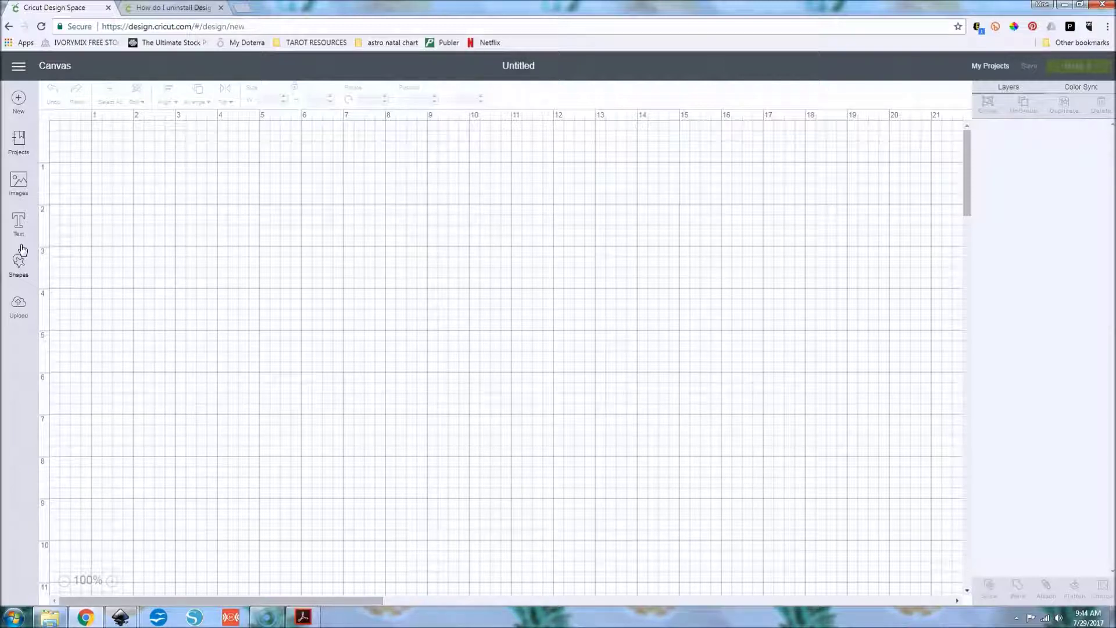
- Add a square, unlock its proportions and reshape it into a rectangle about 4.82 by 1.13 inches
{"action": "left_click", "coordinate": [21, 255]}
{"action": "left_click", "coordinate": [64, 229]}
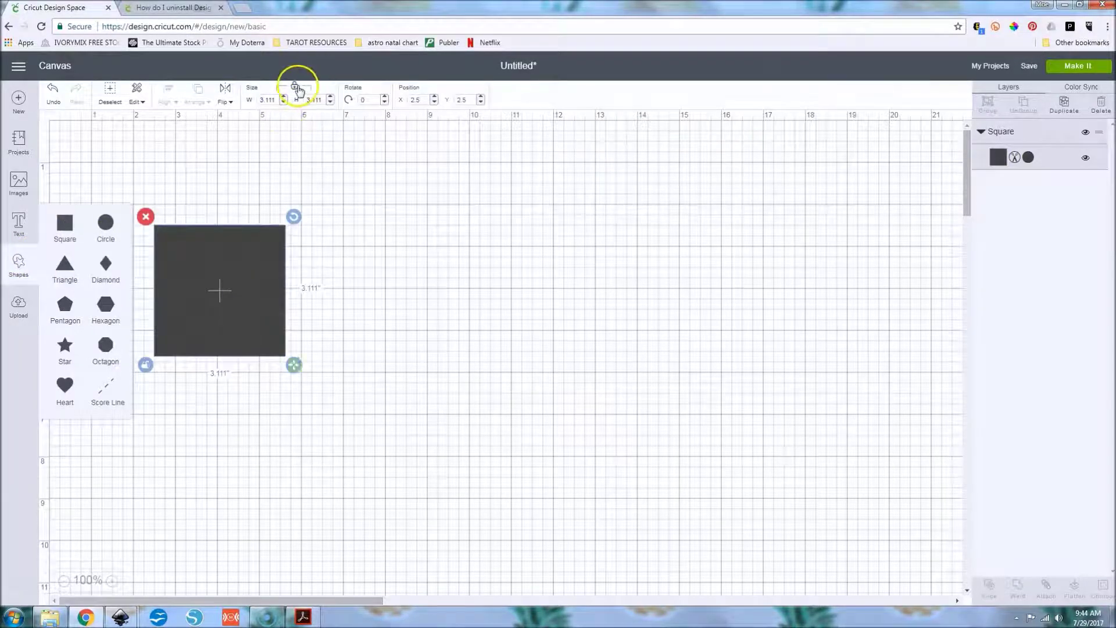
{"action": "left_click_drag", "start_coordinate": [294, 363], "coordinate": [366, 282]}
{"action": "left_click", "coordinate": [428, 266]}
{"action": "left_click", "coordinate": [250, 267]}
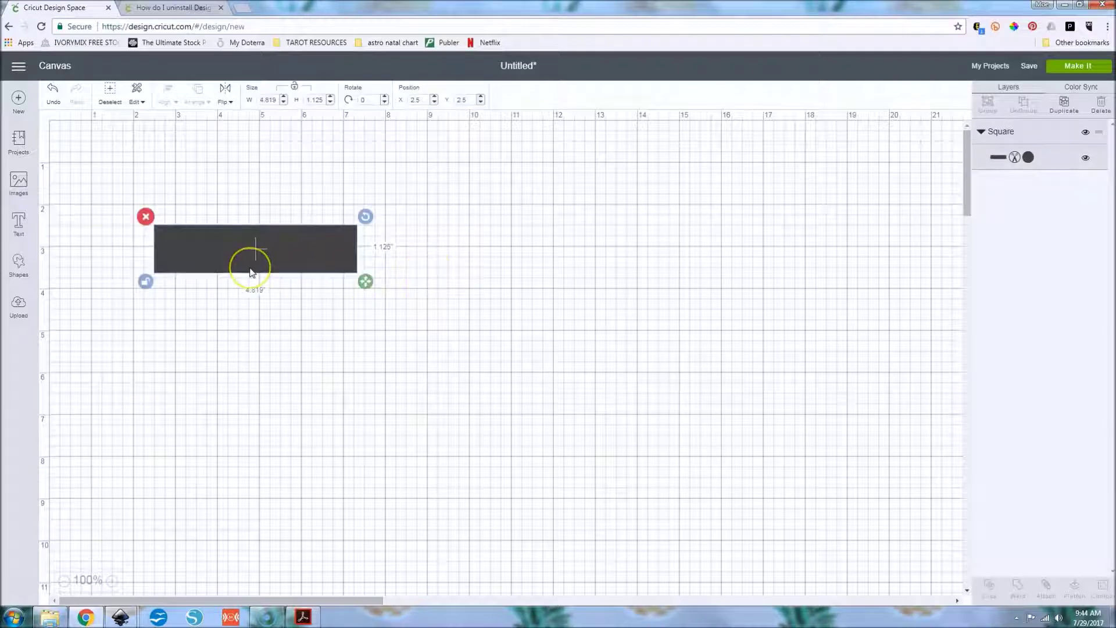
- Add the text "TODAY" to the canvas
{"action": "left_click", "coordinate": [20, 223]}
{"action": "type", "text": "TODAY"}
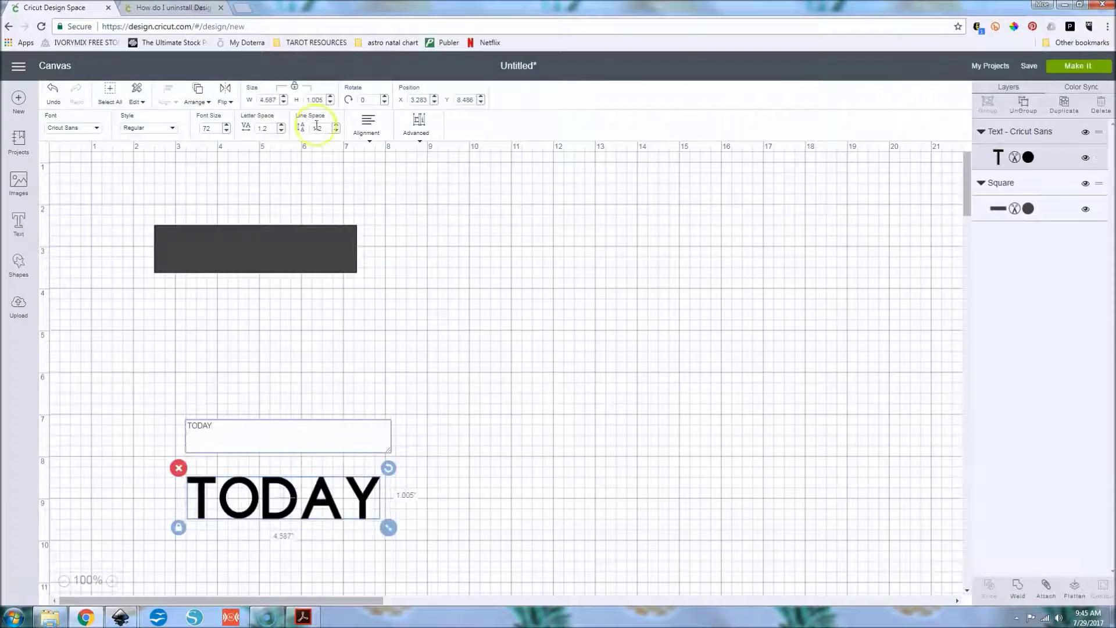
- Change the TODAY text layer from Cut to Print in white and move it onto the dark rectangle
{"action": "left_click", "coordinate": [1014, 157]}
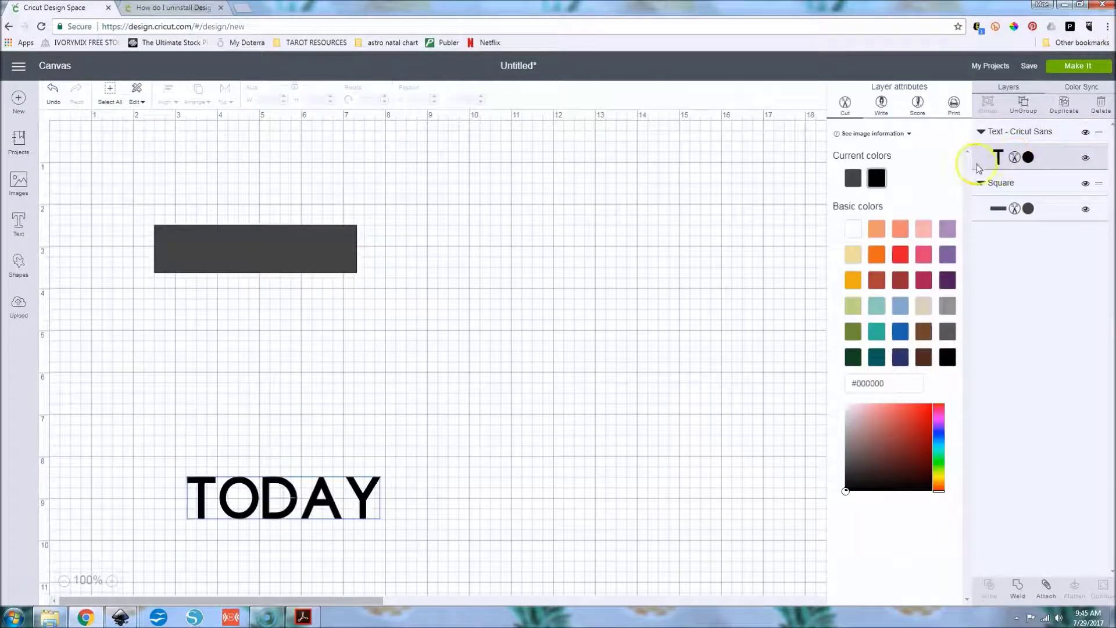
{"action": "left_click", "coordinate": [944, 122]}
{"action": "left_click", "coordinate": [849, 219]}
{"action": "left_click_drag", "start_coordinate": [327, 498], "coordinate": [294, 244]}
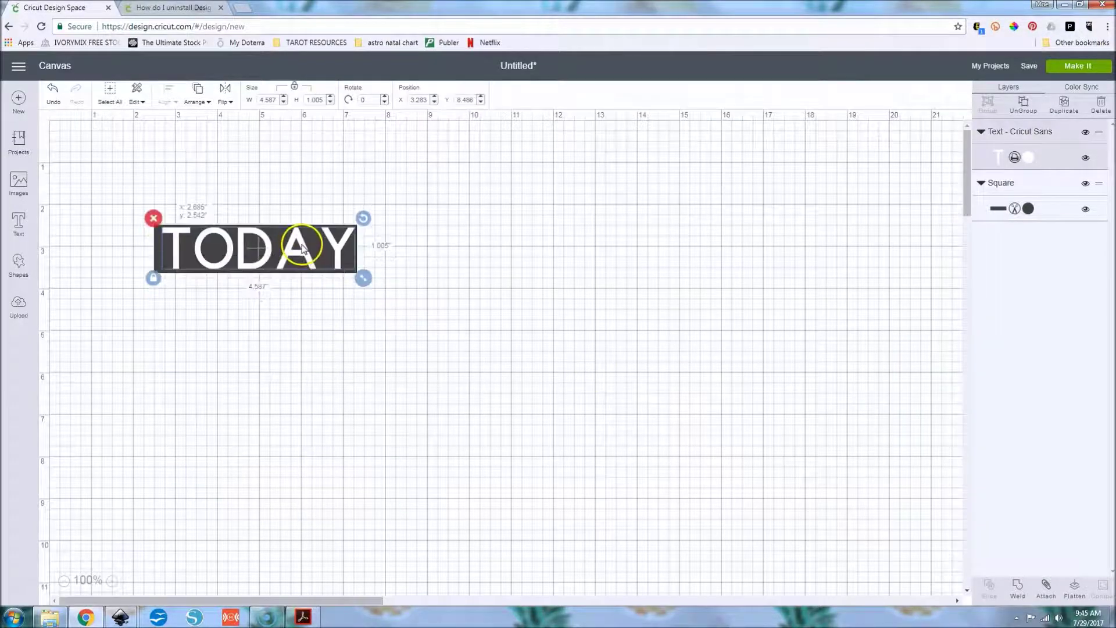
- Change the dark rectangle layer from Cut to Print and enlarge the rectangle to about 6.25 by 1.26 inches
{"action": "left_click", "coordinate": [413, 284]}
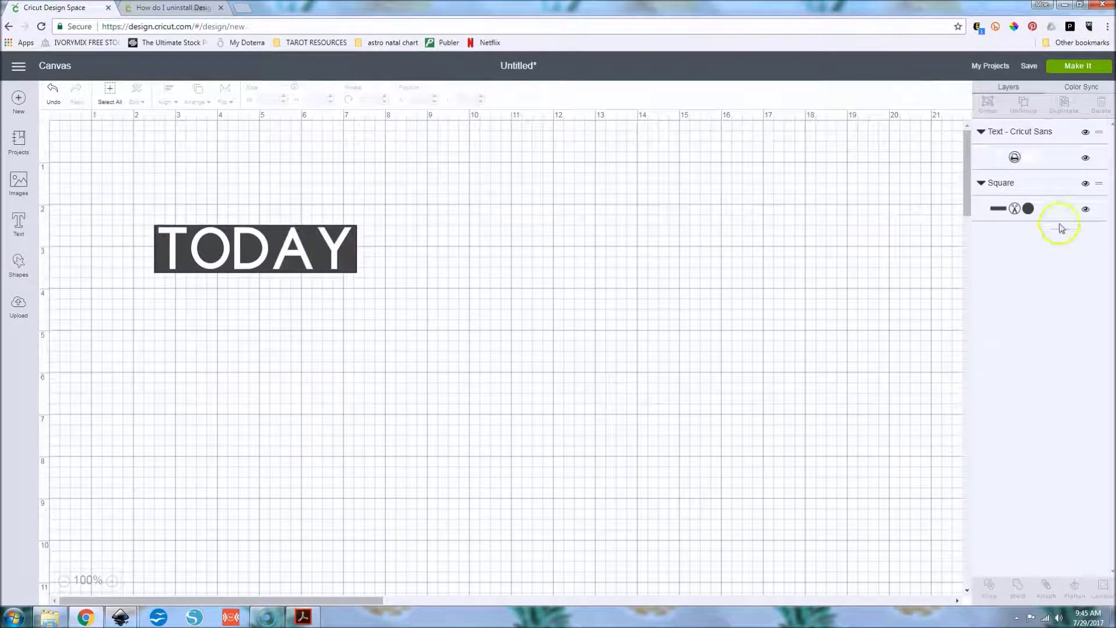
{"action": "left_click", "coordinate": [1027, 208]}
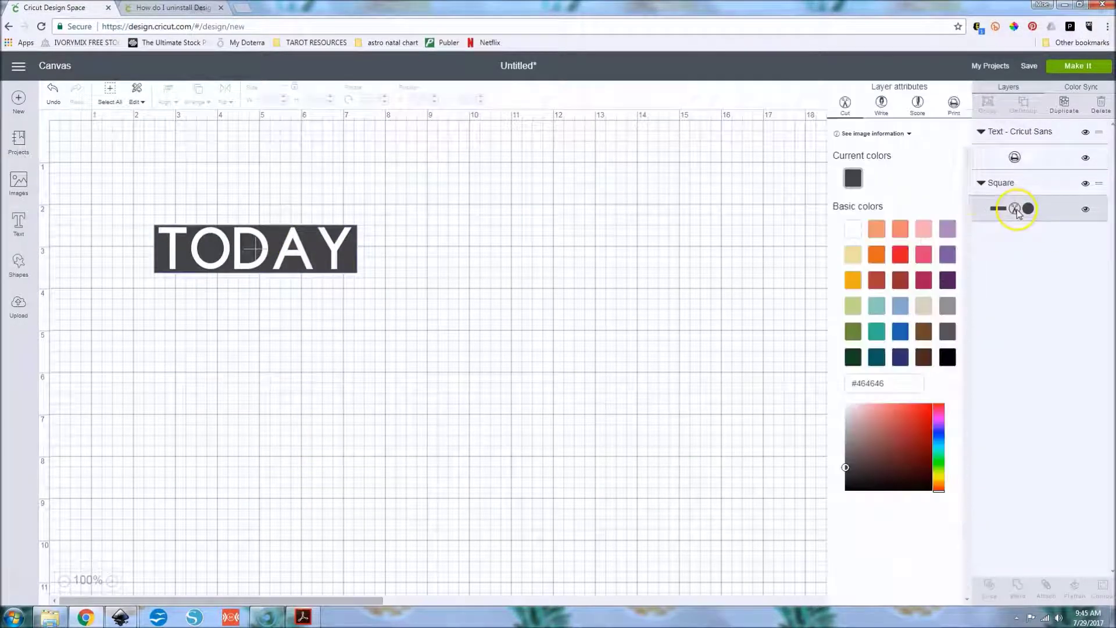
{"action": "left_click", "coordinate": [358, 263]}
{"action": "left_click_drag", "start_coordinate": [365, 282], "coordinate": [425, 287]}
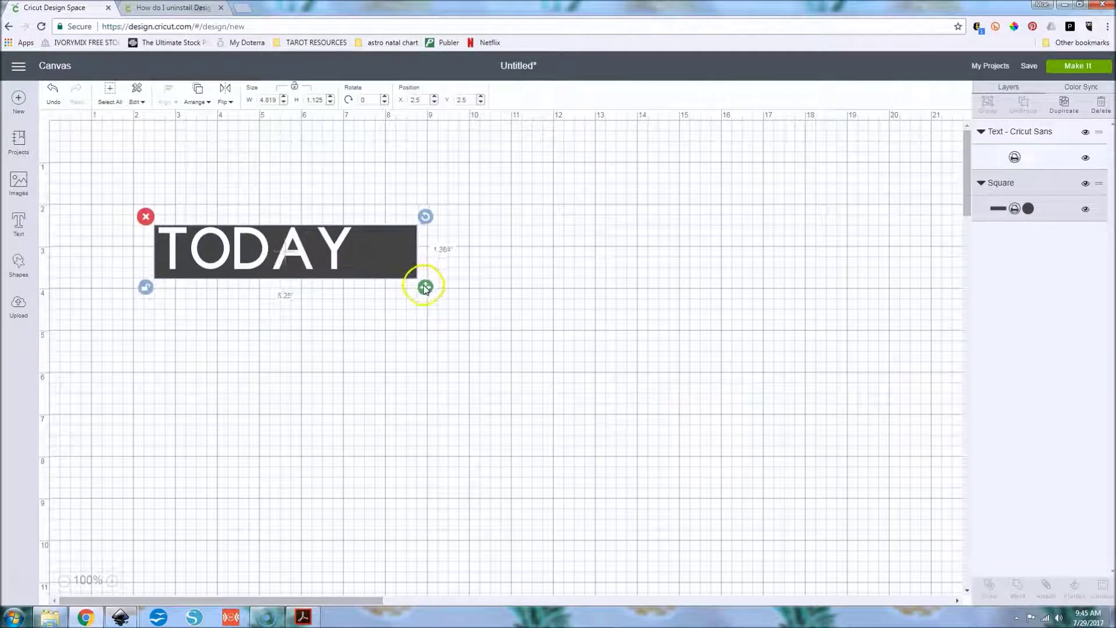
- Move the TODAY text toward the middle of the rectangle, then center the two horizontally and vertically on each other
{"action": "left_click", "coordinate": [296, 296]}
{"action": "left_click_drag", "start_coordinate": [294, 249], "coordinate": [323, 259]}
{"action": "left_click_drag", "start_coordinate": [491, 347], "coordinate": [102, 187]}
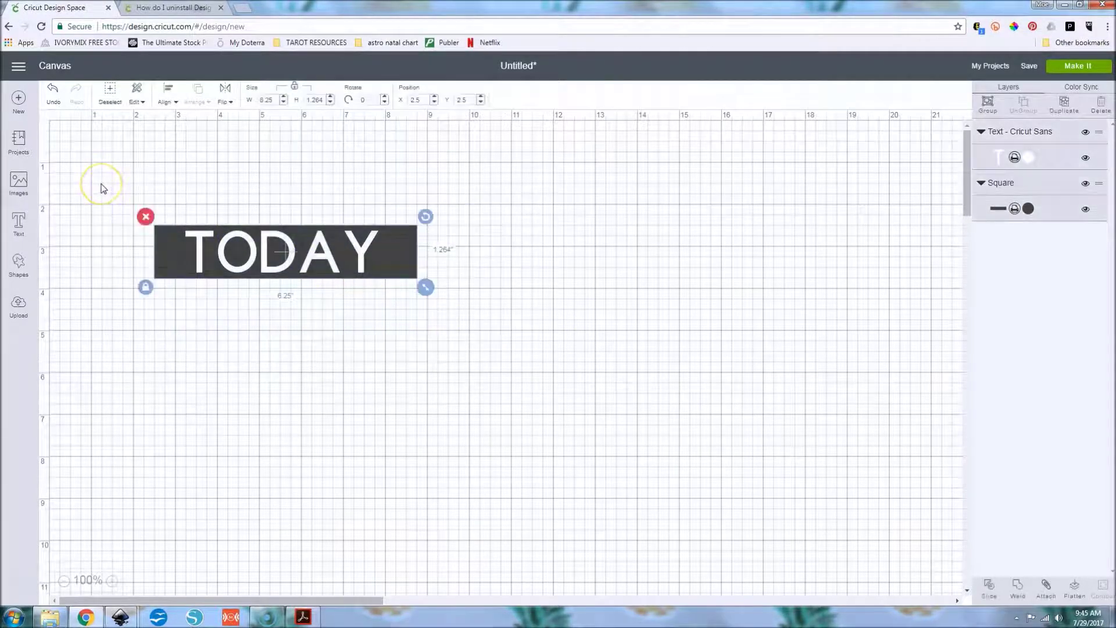
{"action": "left_click", "coordinate": [207, 312]}
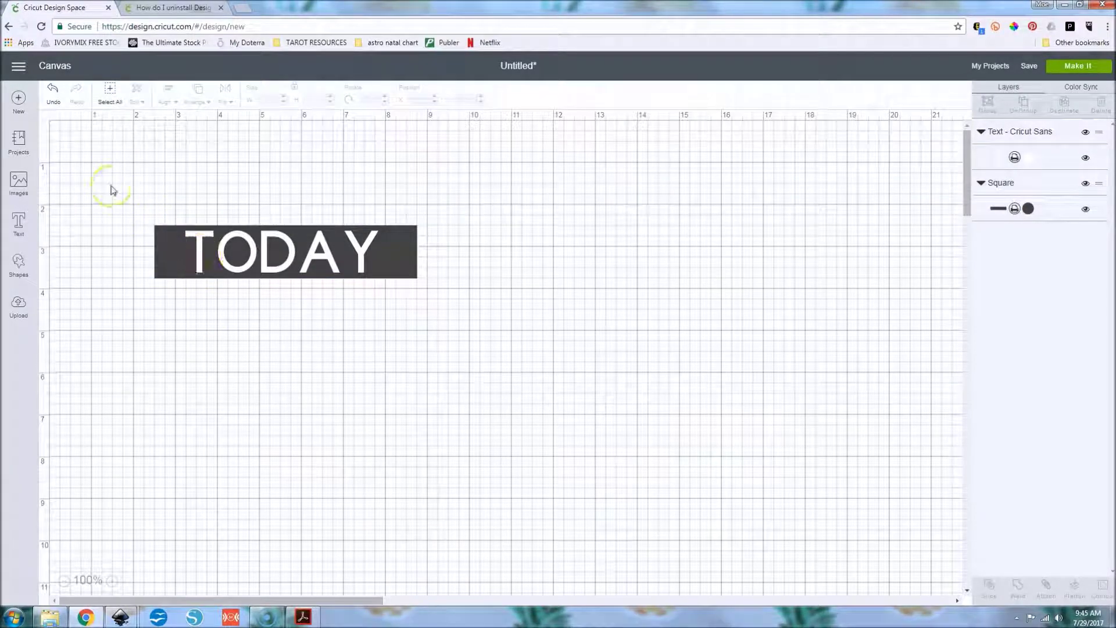
{"action": "left_click", "coordinate": [163, 256]}
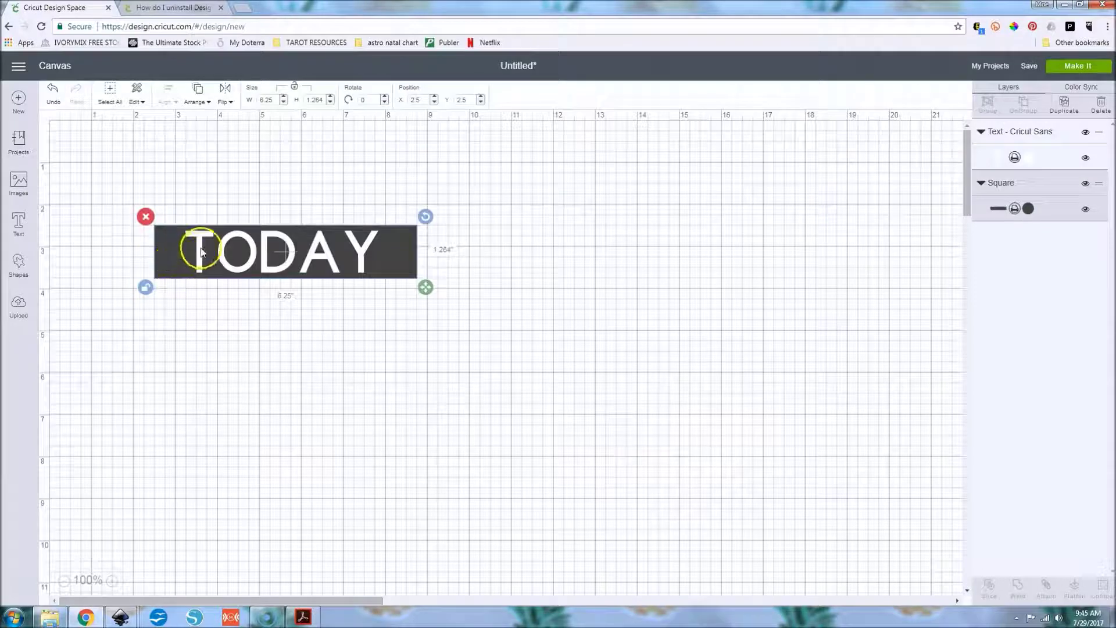
{"action": "left_click", "coordinate": [167, 100]}
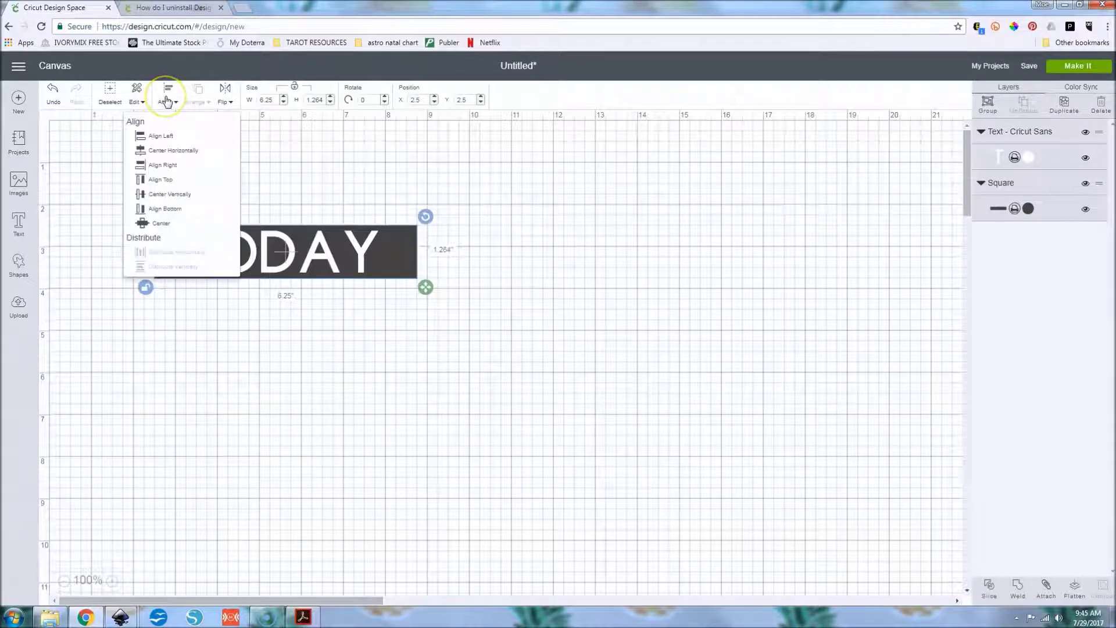
{"action": "left_click", "coordinate": [174, 150]}
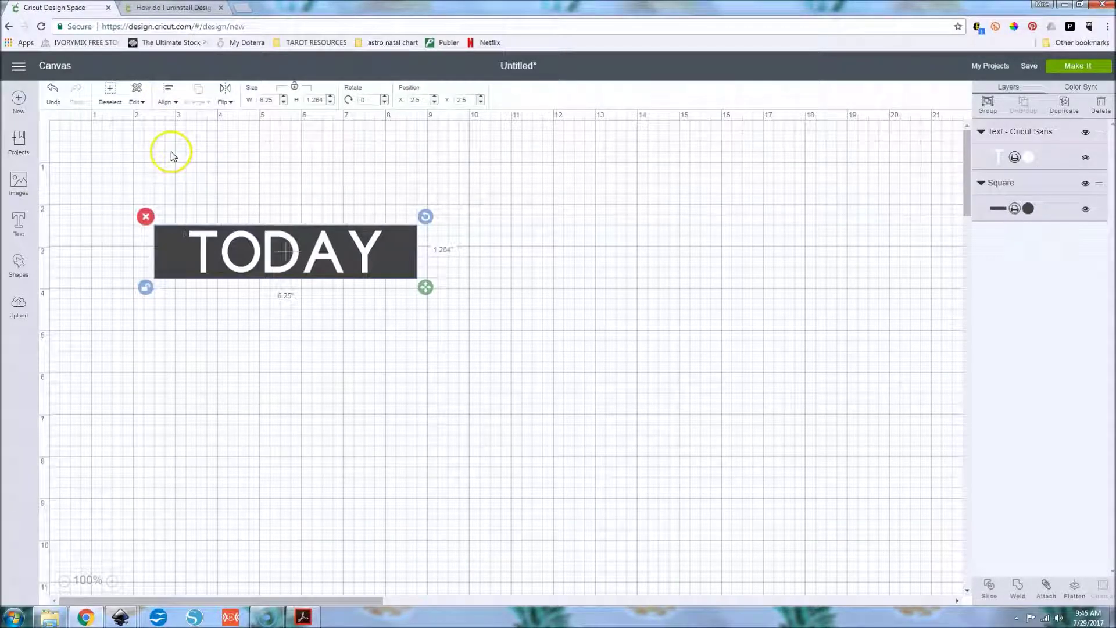
{"action": "left_click", "coordinate": [168, 101]}
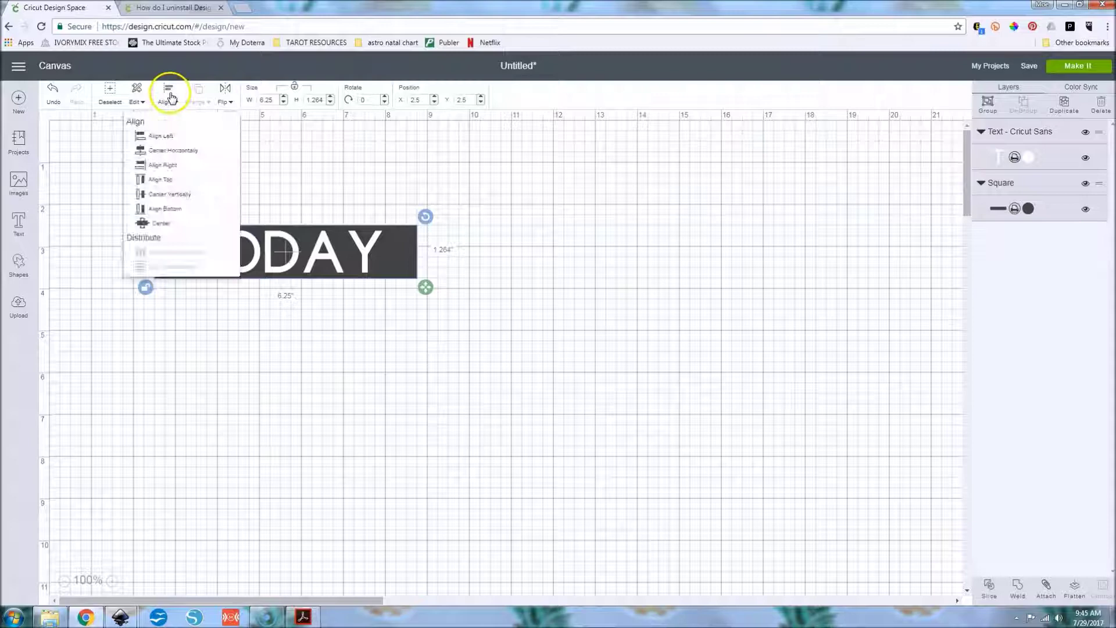
{"action": "left_click", "coordinate": [166, 193]}
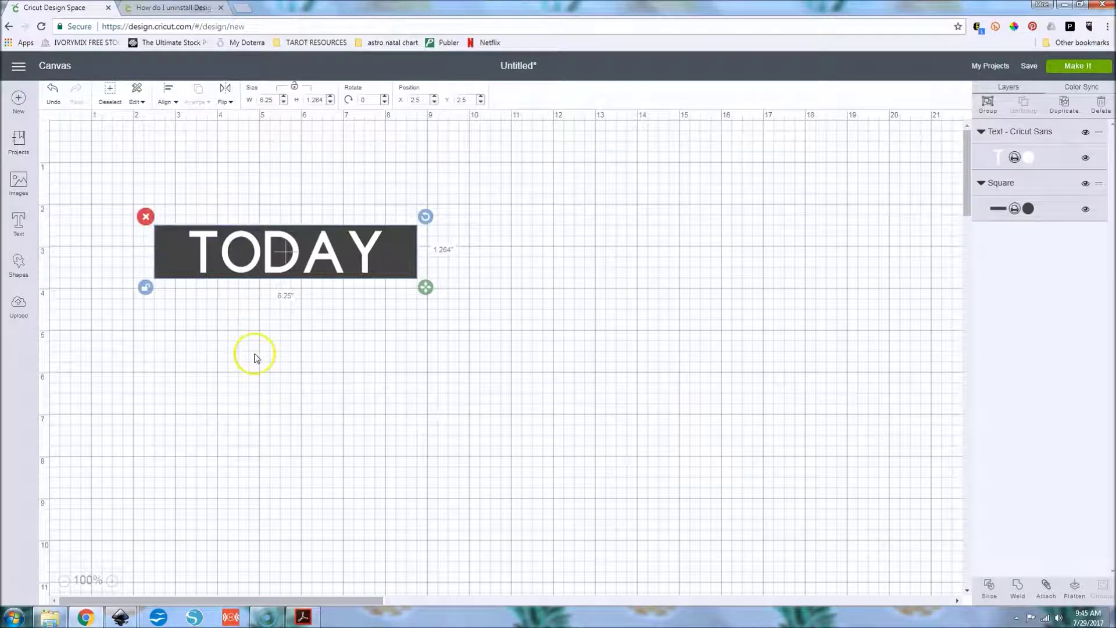
{"action": "left_click", "coordinate": [254, 357]}
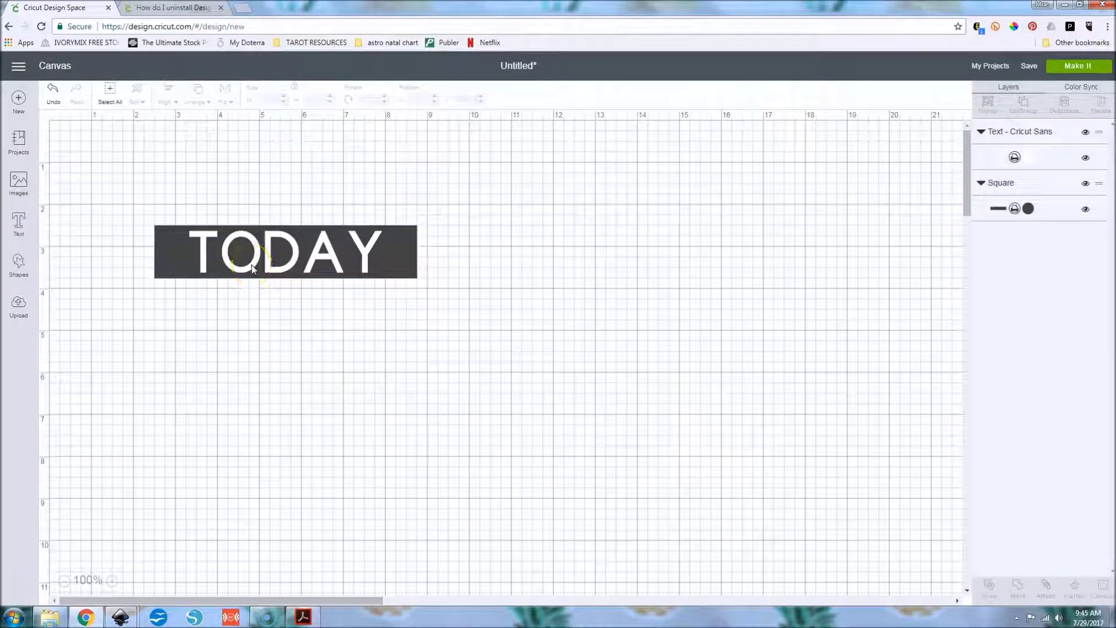
- Set the letter spacing of the TODAY text to 4
{"action": "left_click", "coordinate": [367, 268]}
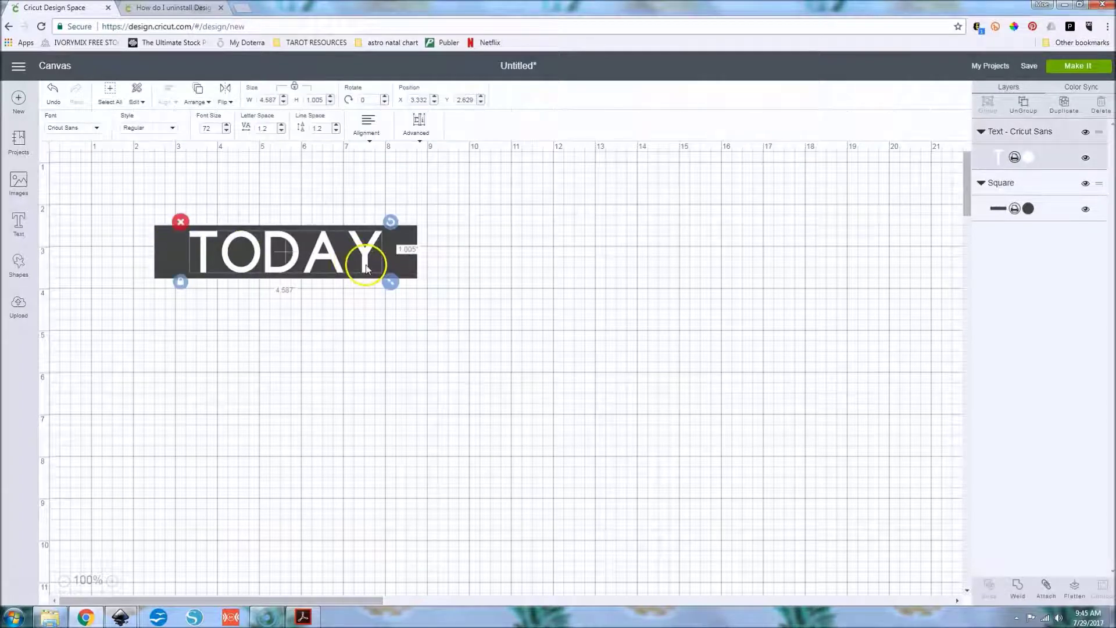
{"action": "left_click", "coordinate": [282, 126]}
{"action": "left_click", "coordinate": [282, 127]}
{"action": "left_click", "coordinate": [281, 126]}
{"action": "left_click", "coordinate": [282, 127]}
{"action": "left_click", "coordinate": [282, 127]}
{"action": "double_click", "coordinate": [265, 128]}
{"action": "type", "text": "4"}
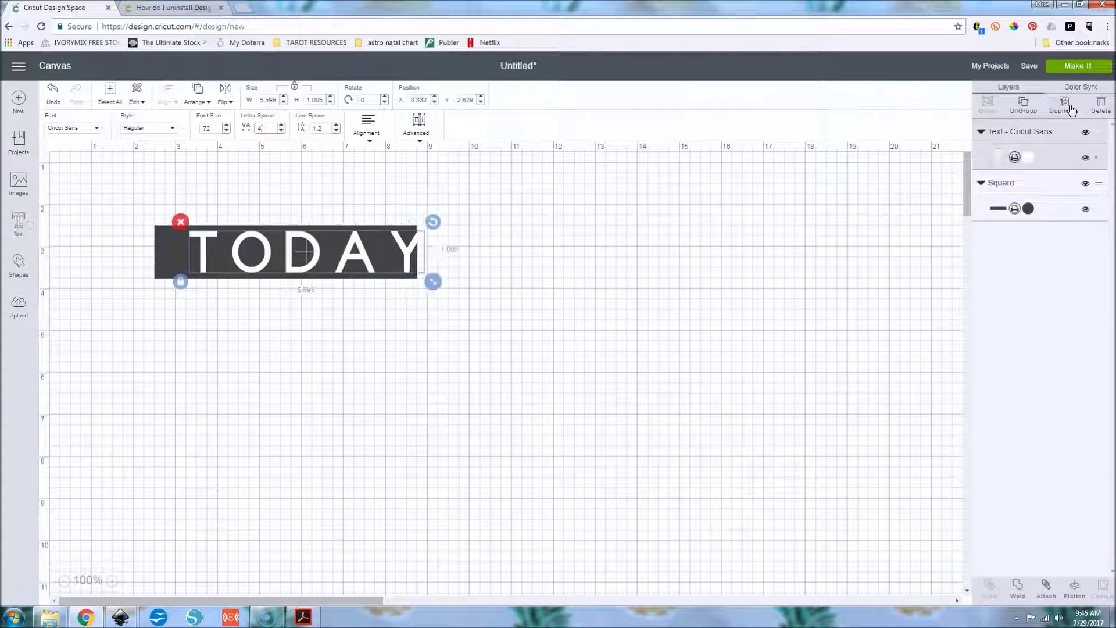
- Enlarge the dark rectangle to about 7.03 by 1.36 inches and center the spaced-out text on it horizontally and vertically
{"action": "left_click", "coordinate": [172, 264]}
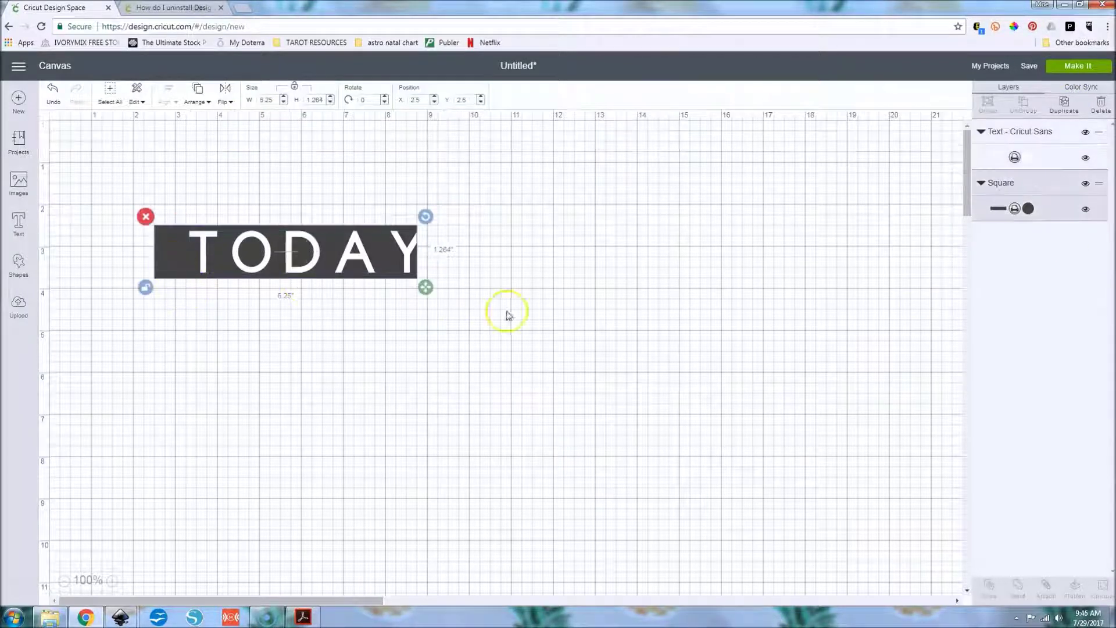
{"action": "left_click_drag", "start_coordinate": [424, 286], "coordinate": [451, 291]}
{"action": "left_click_drag", "start_coordinate": [592, 370], "coordinate": [74, 172]}
{"action": "left_click", "coordinate": [167, 94]}
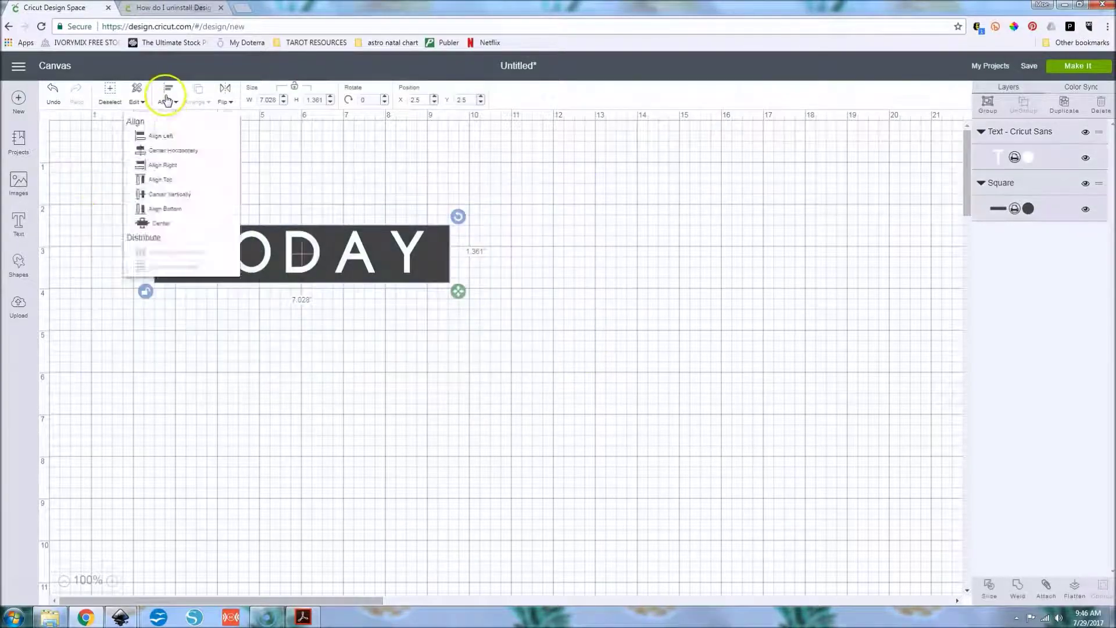
{"action": "left_click", "coordinate": [166, 145]}
{"action": "left_click", "coordinate": [167, 94]}
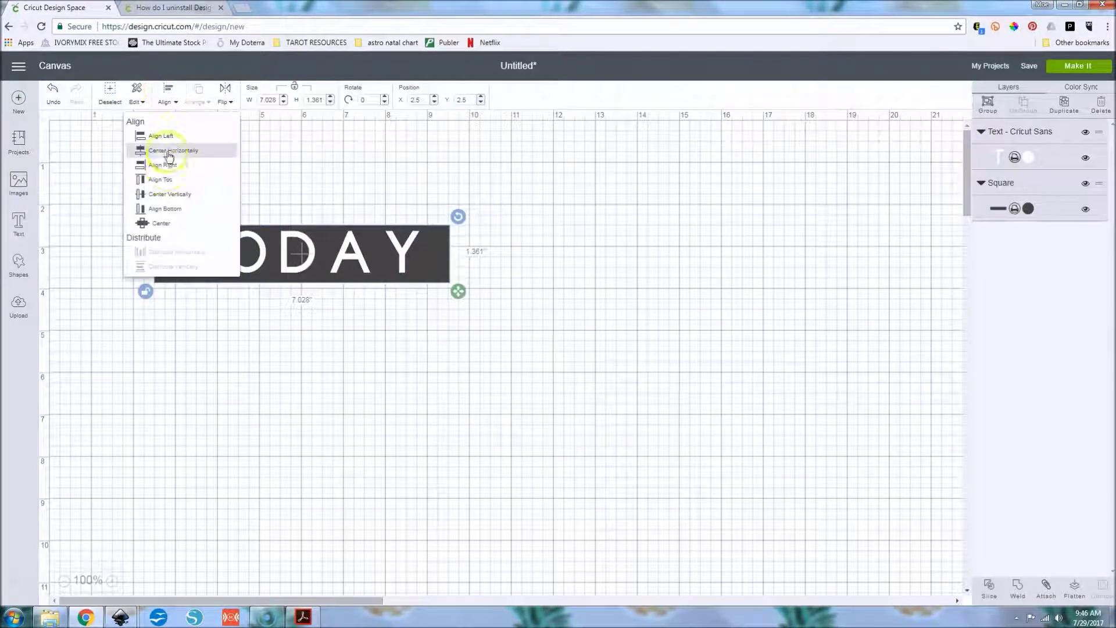
{"action": "left_click", "coordinate": [170, 193]}
{"action": "left_click", "coordinate": [480, 448]}
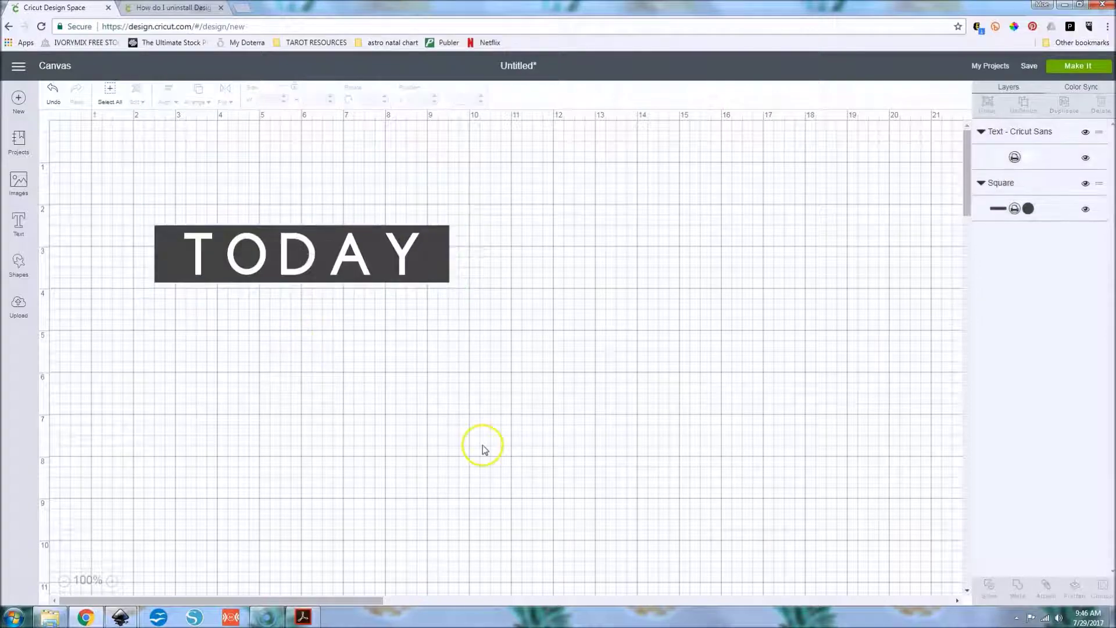
- Group the TODAY text with its rectangle and move the group to about X 4.21, Y 1.88 inches
{"action": "left_click_drag", "start_coordinate": [116, 185], "coordinate": [491, 343]}
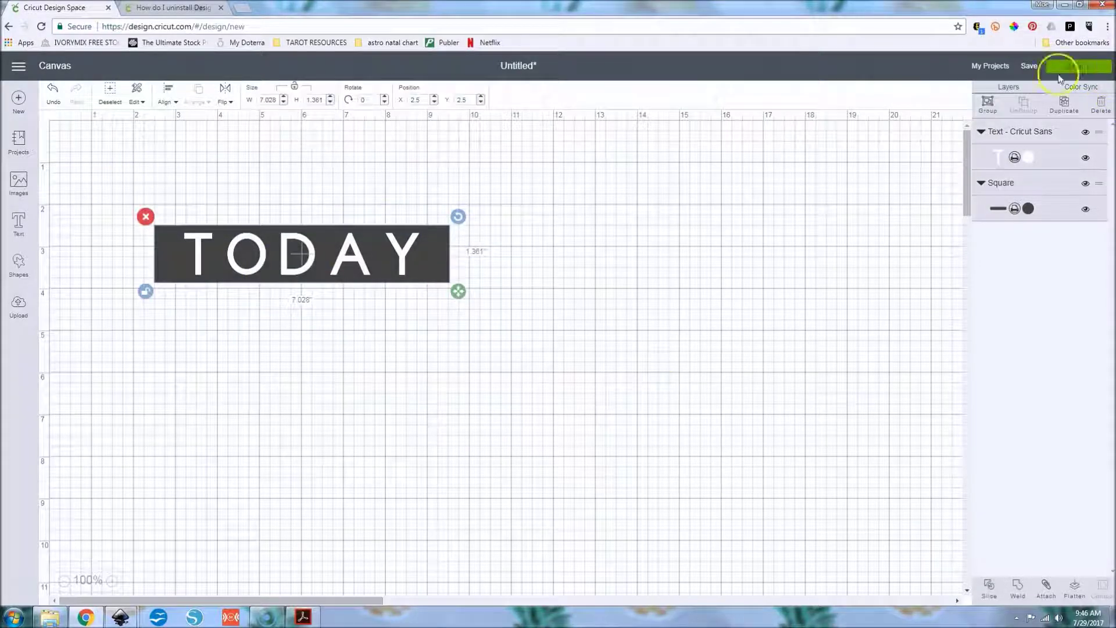
{"action": "left_click", "coordinate": [989, 99]}
{"action": "left_click", "coordinate": [623, 298]}
{"action": "left_click_drag", "start_coordinate": [222, 247], "coordinate": [418, 297]}
{"action": "left_click", "coordinate": [419, 302]}
{"action": "left_click", "coordinate": [366, 242]}
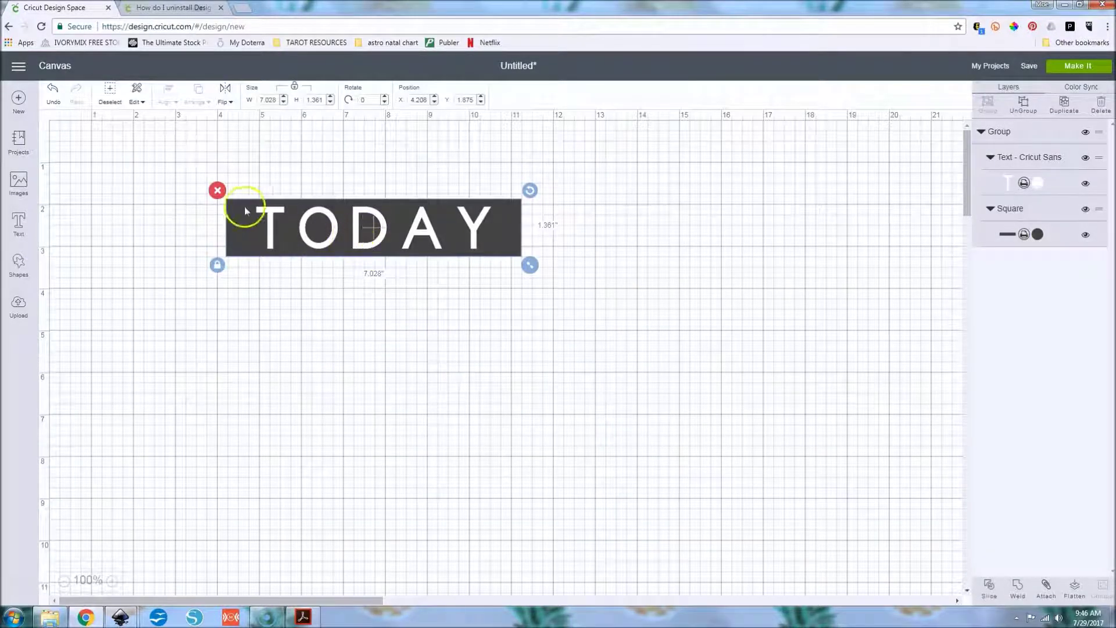
- Copy and paste the grouped TODAY label and place the copy directly below the original
{"action": "left_click", "coordinate": [137, 99]}
{"action": "left_click", "coordinate": [144, 137]}
{"action": "left_click", "coordinate": [138, 100]}
{"action": "left_click", "coordinate": [143, 151]}
{"action": "left_click_drag", "start_coordinate": [375, 229], "coordinate": [378, 304]}
- Copy and paste both TODAY labels together and place the new pair below them to form a column of four
{"action": "left_click_drag", "start_coordinate": [182, 152], "coordinate": [535, 416]}
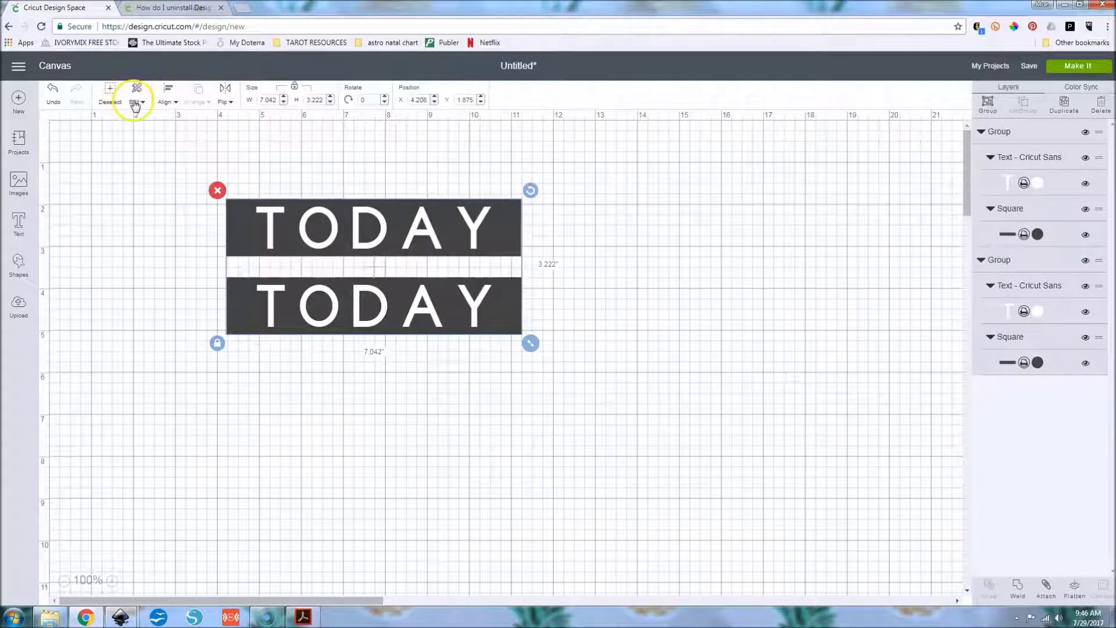
{"action": "left_click", "coordinate": [136, 104]}
{"action": "left_click", "coordinate": [140, 96]}
{"action": "left_click", "coordinate": [140, 101]}
{"action": "left_click", "coordinate": [124, 151]}
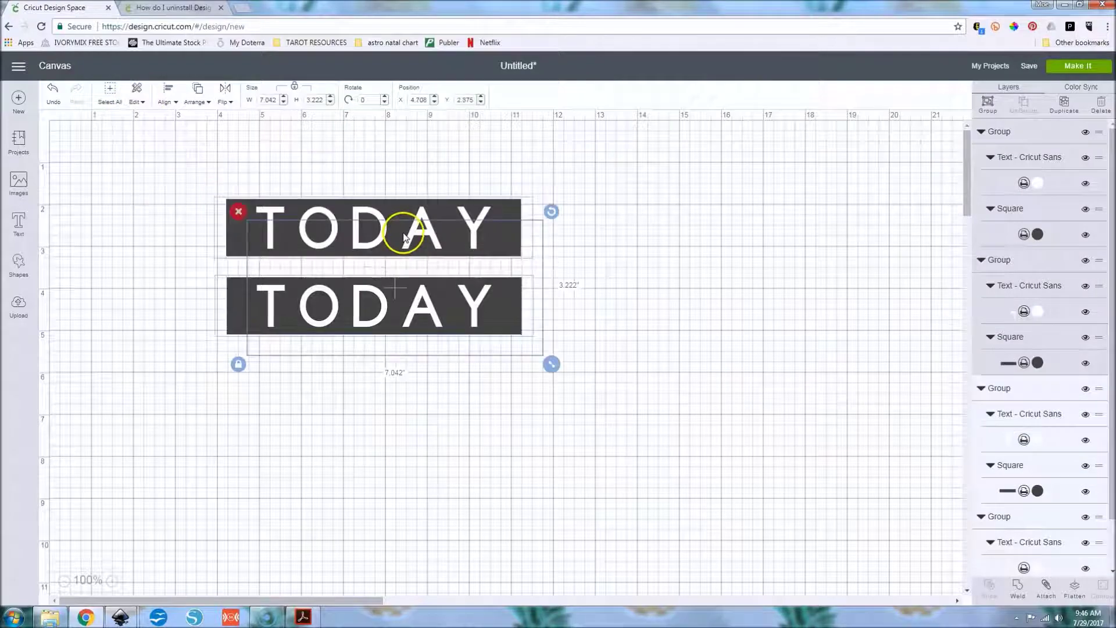
{"action": "left_click_drag", "start_coordinate": [411, 271], "coordinate": [383, 407]}
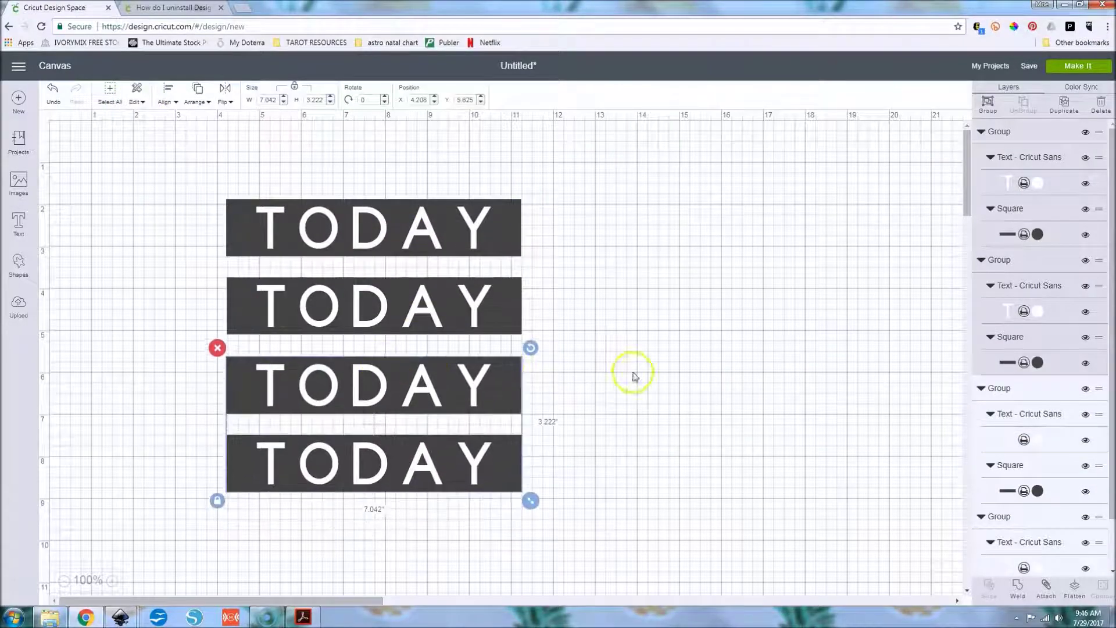
{"action": "left_click", "coordinate": [633, 374]}
- Center the four TODAY labels horizontally and distribute them vertically
{"action": "left_click_drag", "start_coordinate": [194, 161], "coordinate": [579, 544]}
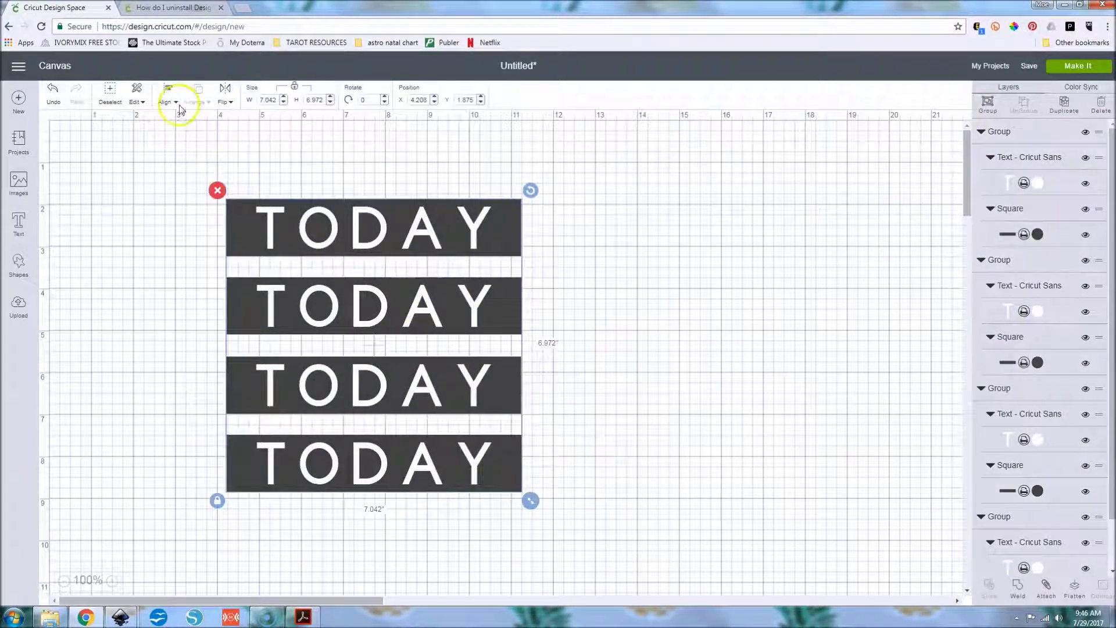
{"action": "left_click", "coordinate": [168, 92]}
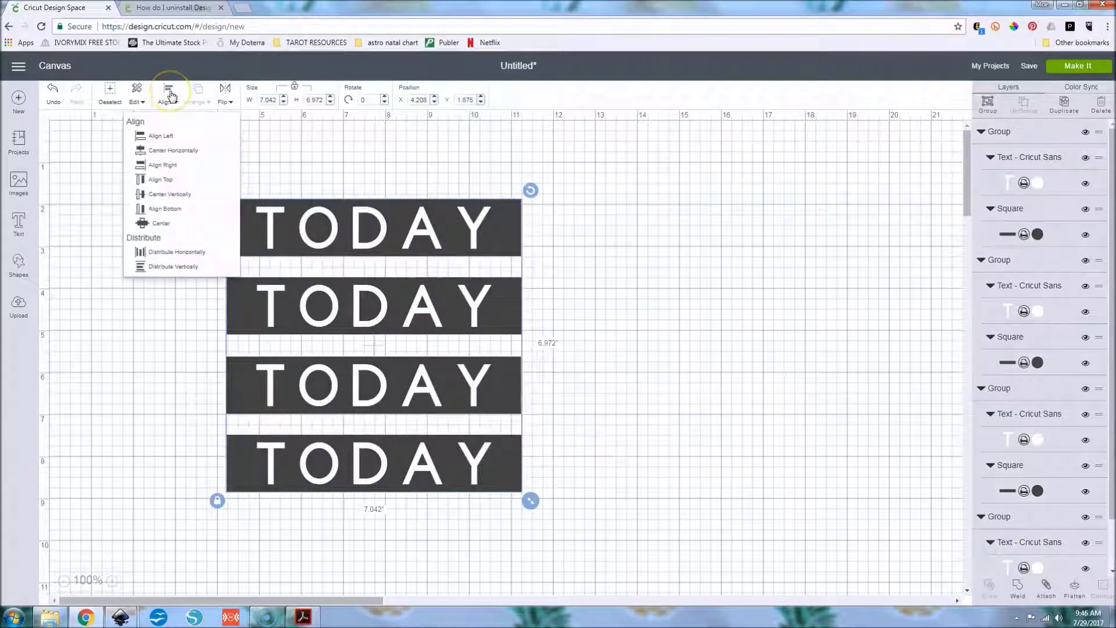
{"action": "left_click", "coordinate": [173, 149]}
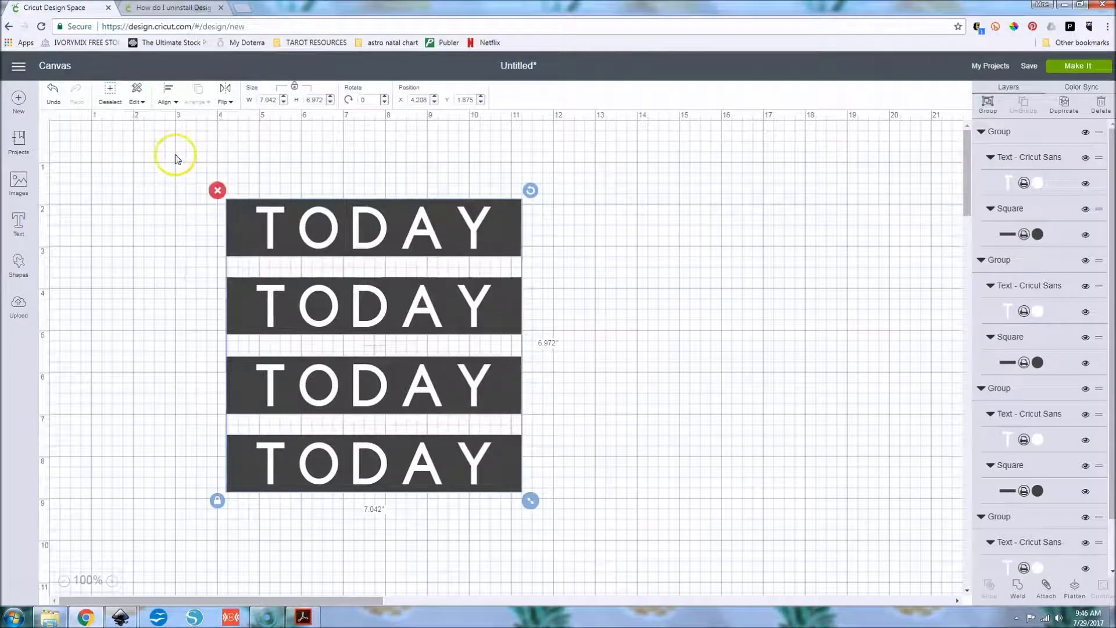
{"action": "left_click", "coordinate": [166, 93]}
{"action": "left_click", "coordinate": [183, 266]}
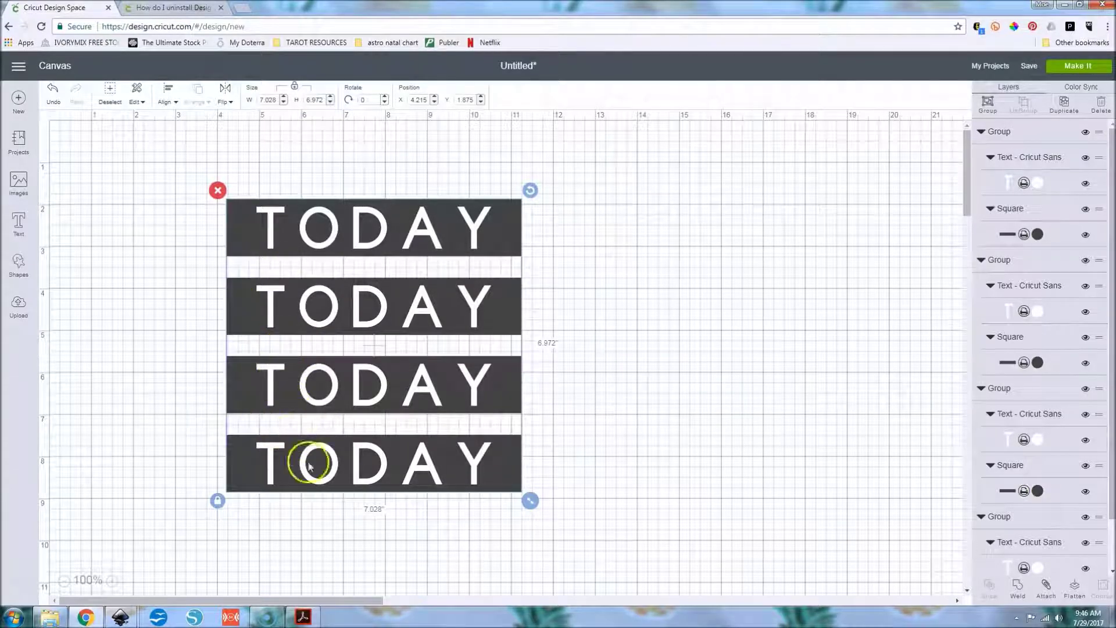
{"action": "left_click", "coordinate": [569, 437]}
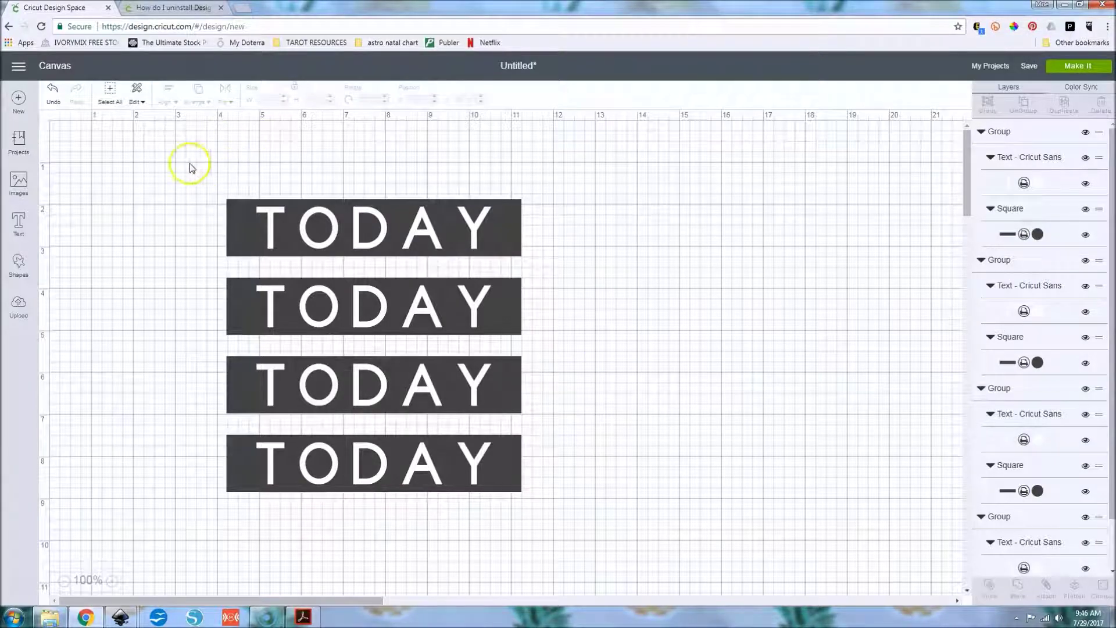
- Preview how the unattached labels are laid out on the print-and-cut mats, then return to the canvas
{"action": "left_click", "coordinate": [1071, 68]}
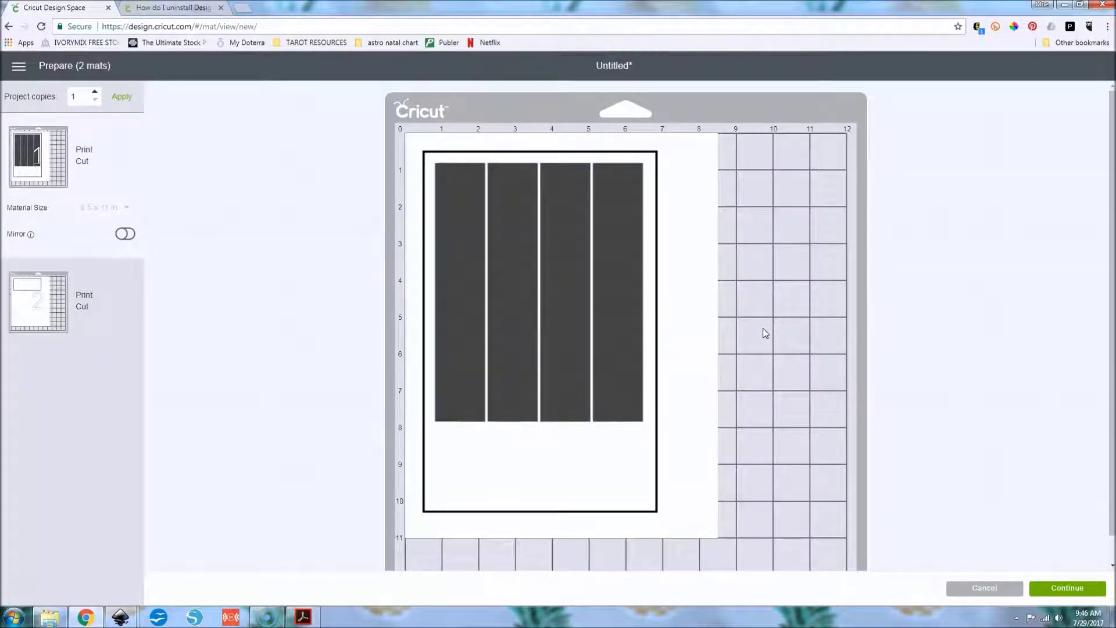
{"action": "left_click", "coordinate": [23, 157]}
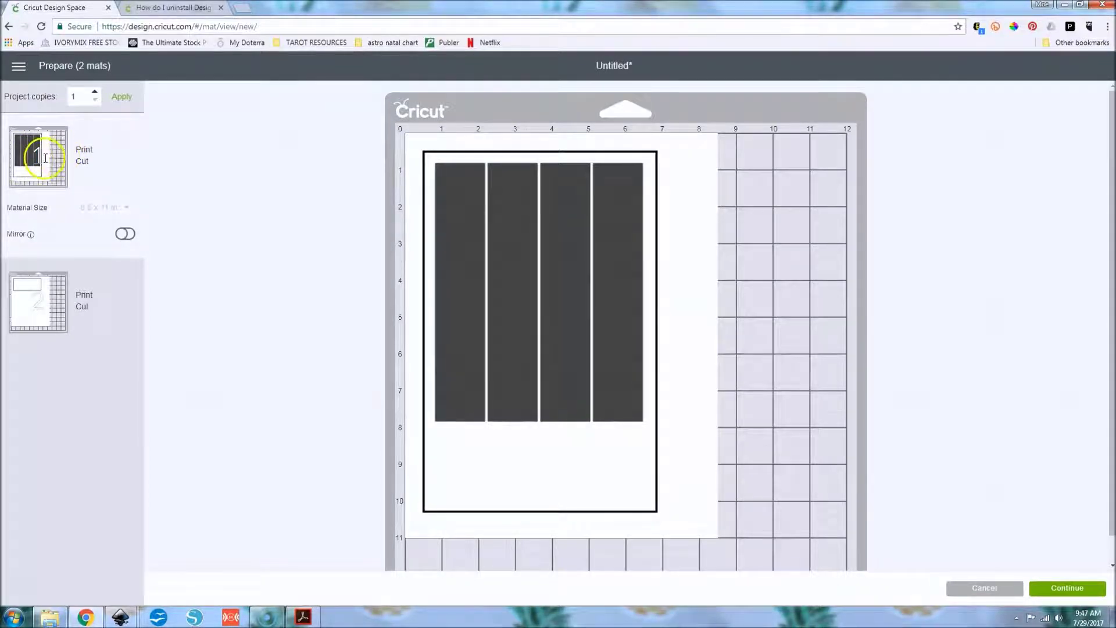
{"action": "left_click", "coordinate": [35, 300]}
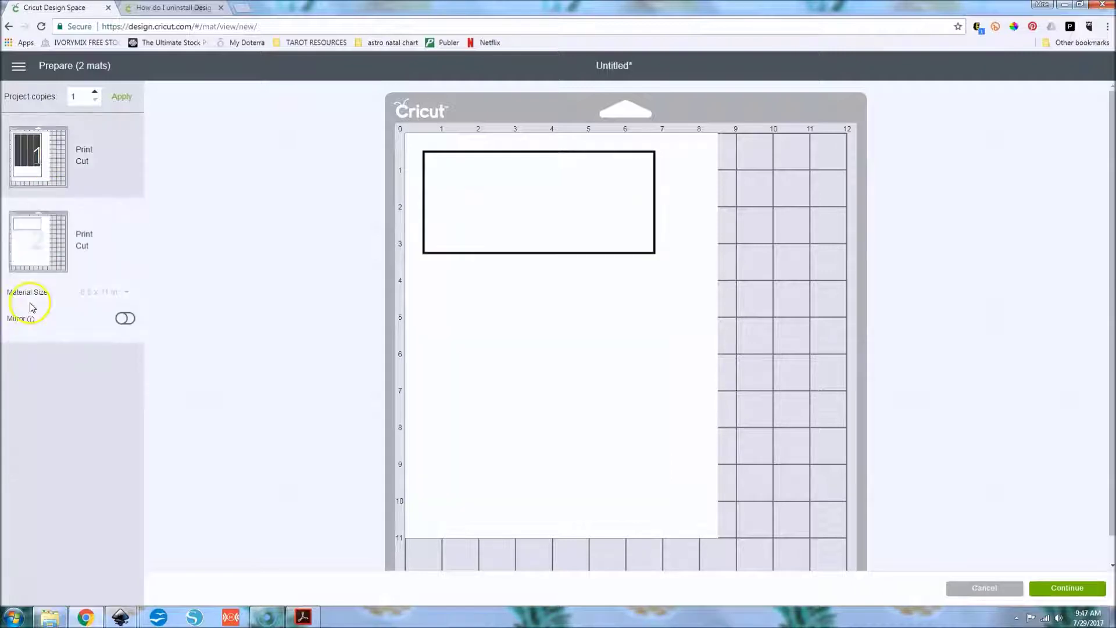
{"action": "left_click", "coordinate": [977, 591]}
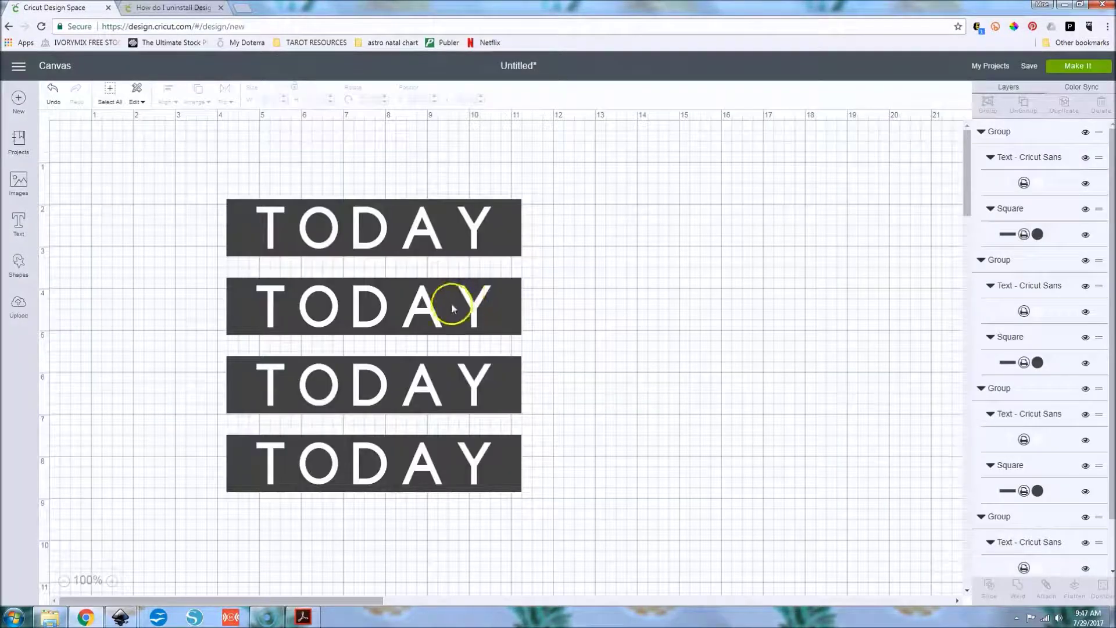
- Attach all four TODAY labels together, preview their layout on the mat and return to the canvas
{"action": "left_click_drag", "start_coordinate": [161, 157], "coordinate": [618, 567]}
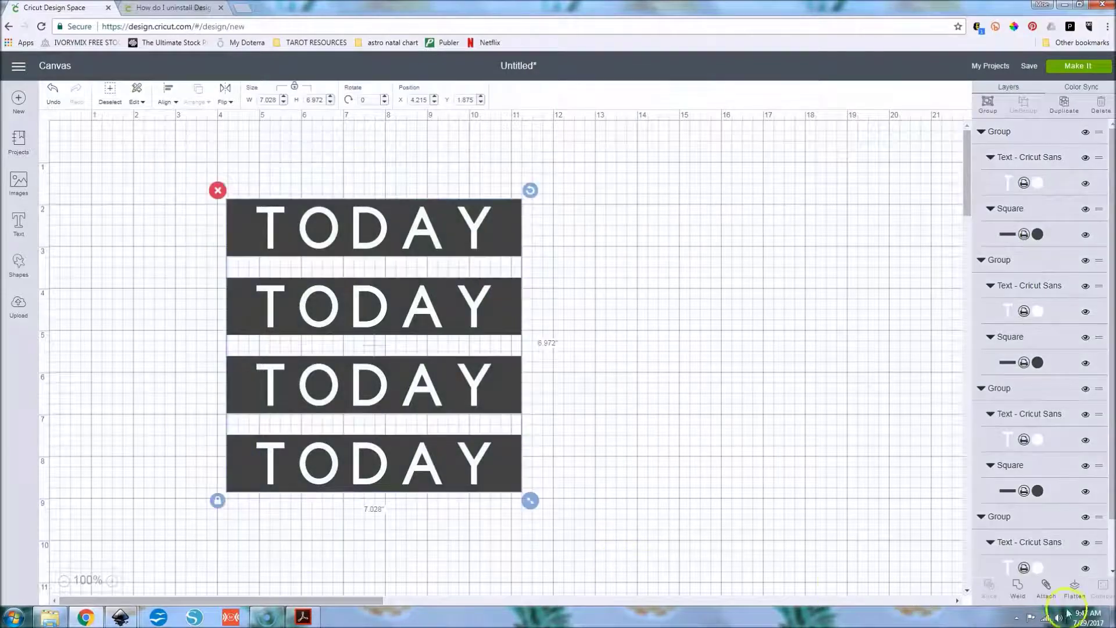
{"action": "left_click", "coordinate": [1052, 591]}
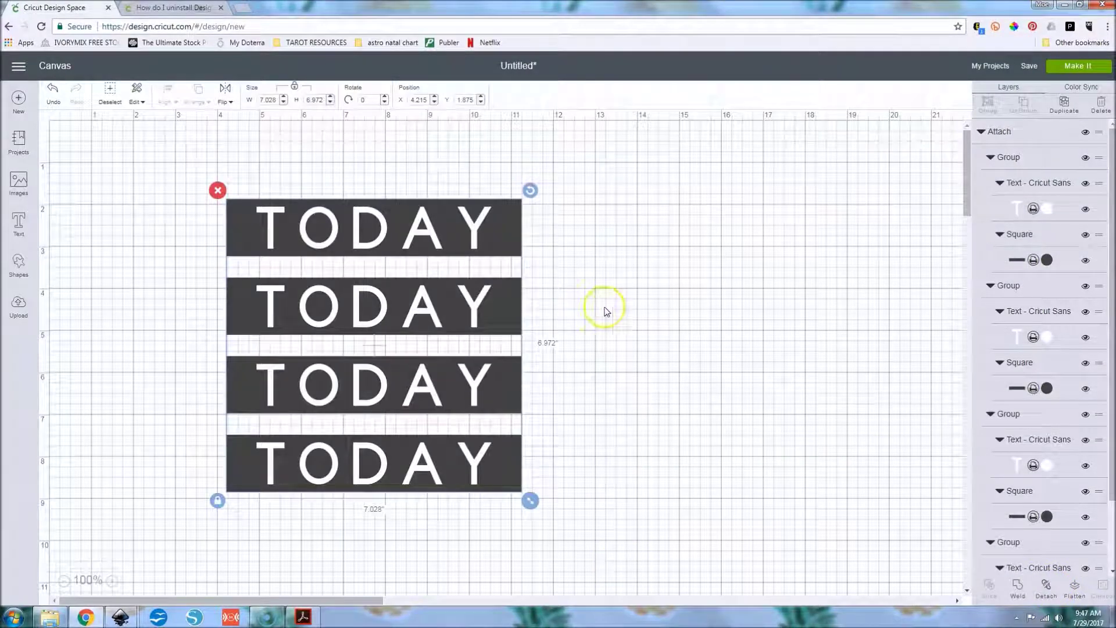
{"action": "left_click", "coordinate": [1073, 76]}
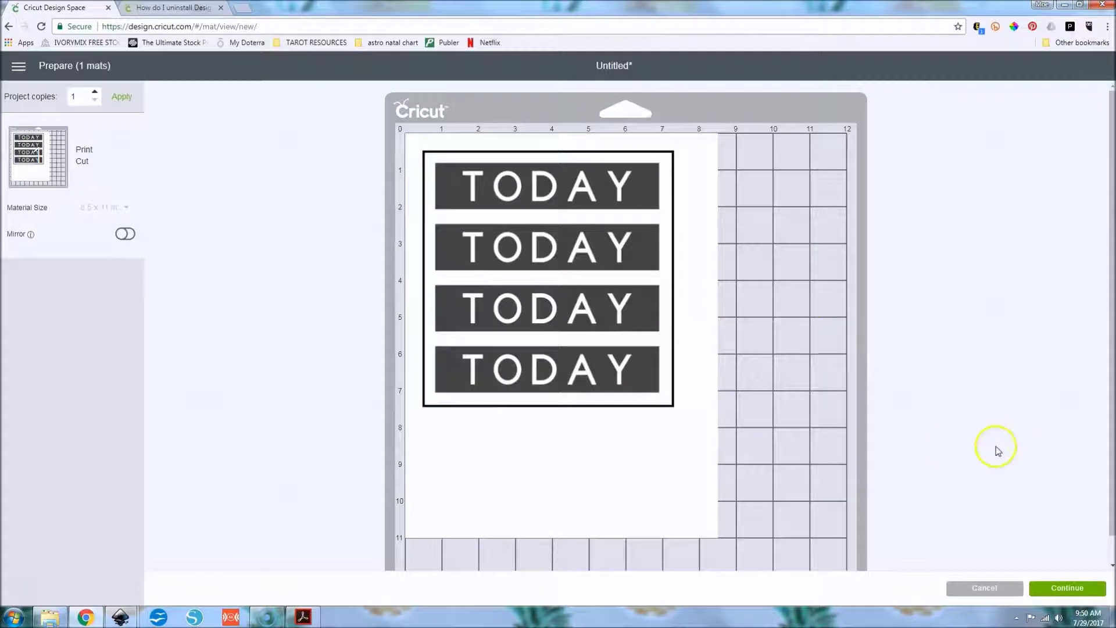
{"action": "left_click", "coordinate": [999, 589]}
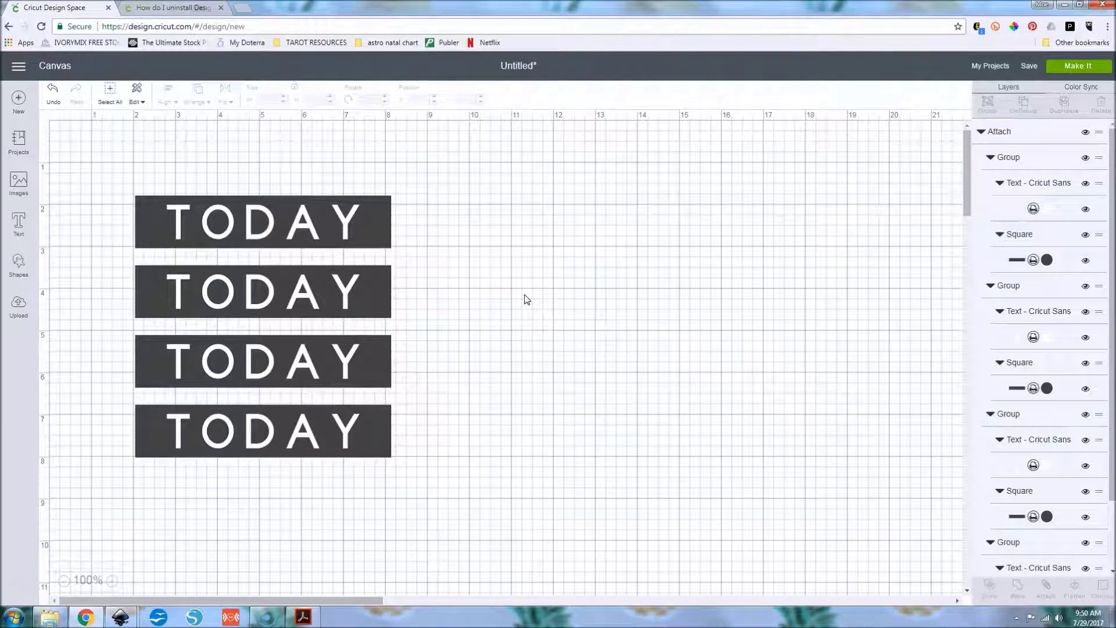
{"action": "left_click_drag", "start_coordinate": [104, 154], "coordinate": [471, 549]}
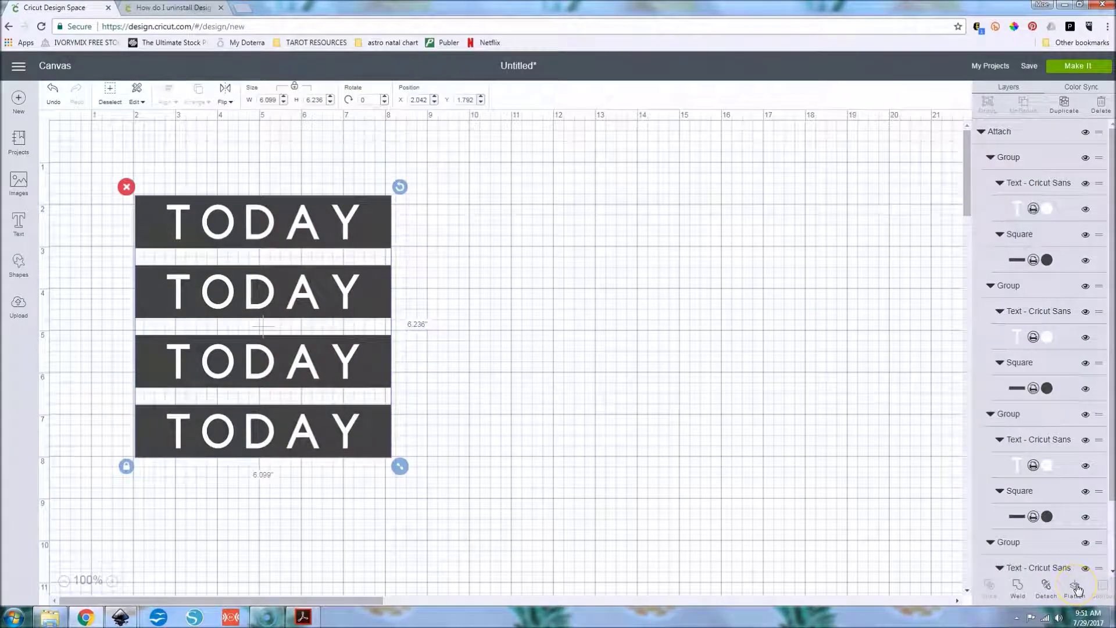
{"action": "left_click", "coordinate": [1076, 587]}
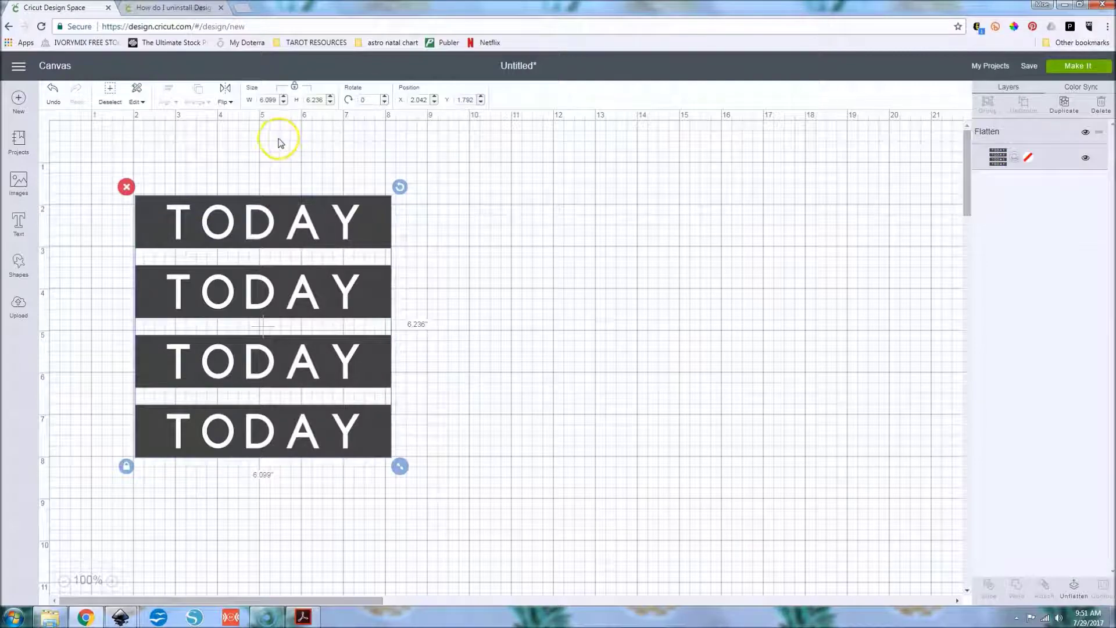
{"action": "left_click", "coordinate": [52, 91]}
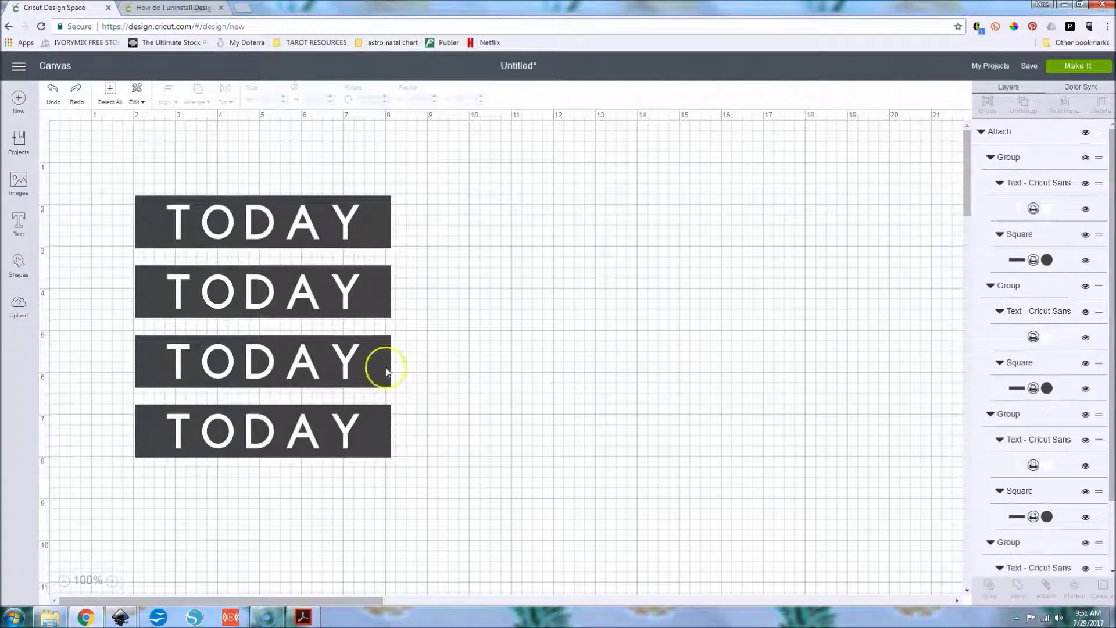
- Flatten the four attached TODAY labels, preview the flattened sheet on the mat and return to the canvas
{"action": "key", "text": "ctrl+a"}
{"action": "left_click", "coordinate": [1073, 586]}
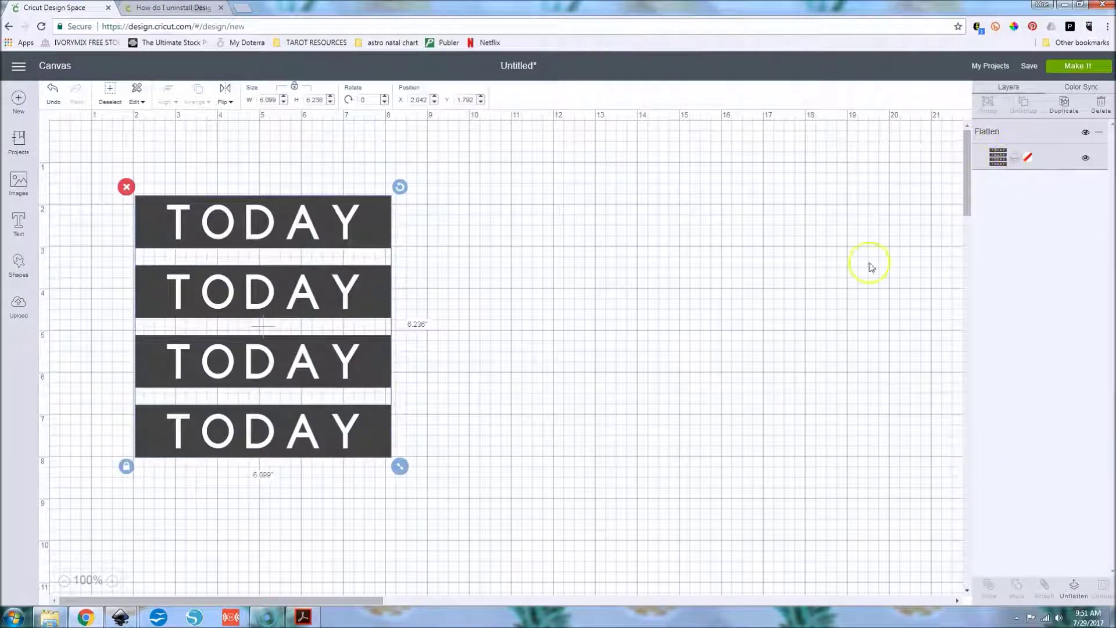
{"action": "left_click", "coordinate": [1083, 66]}
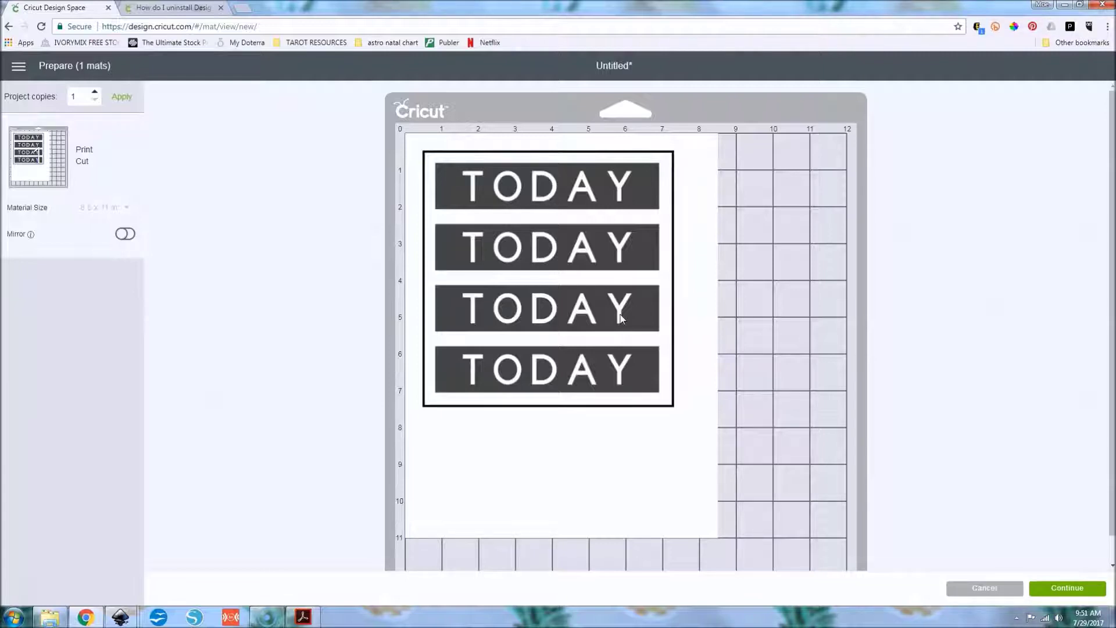
{"action": "left_click", "coordinate": [984, 589]}
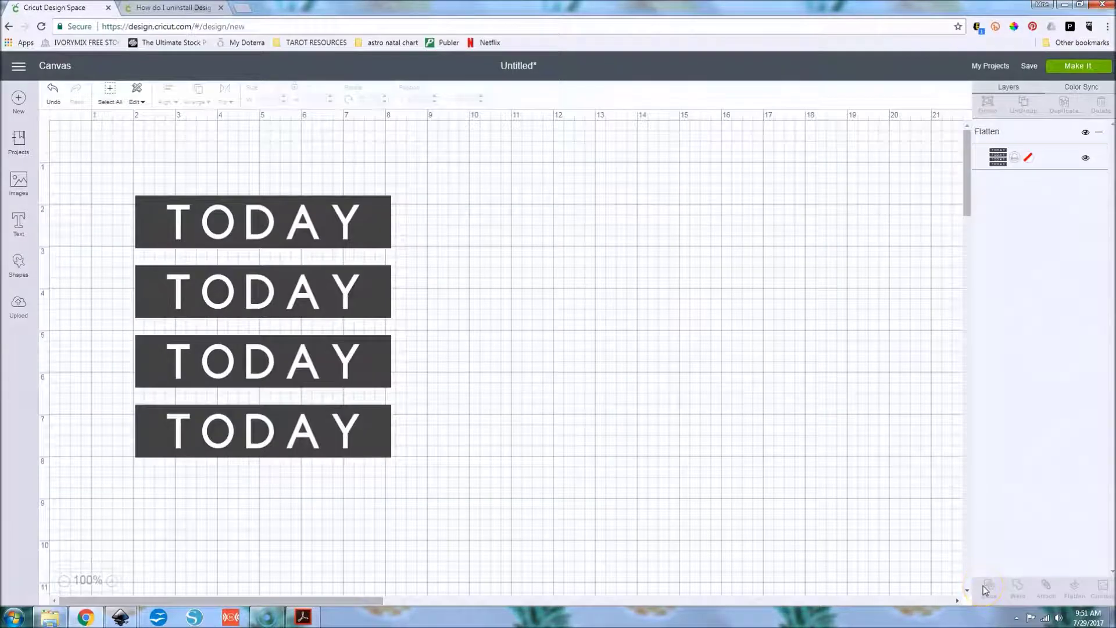
- Hide the flattened TODAY labels and upload the PNG image Rainbow Neutral Washing Machine Stickers Five Sixteenths Designs
{"action": "left_click", "coordinate": [1085, 157]}
{"action": "left_click", "coordinate": [20, 303]}
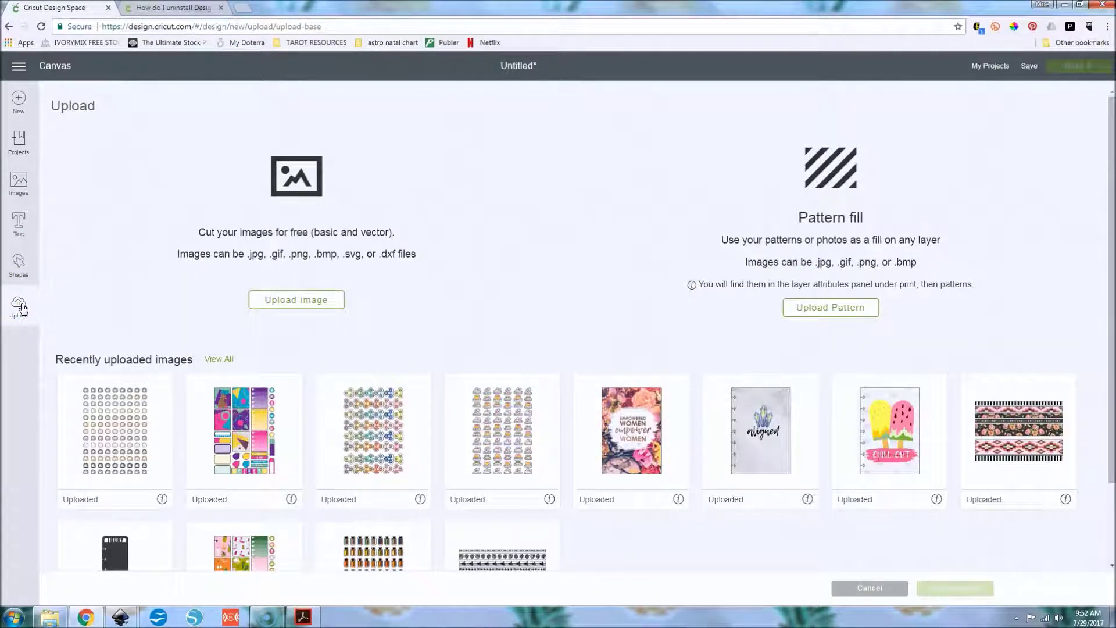
{"action": "left_click", "coordinate": [268, 300]}
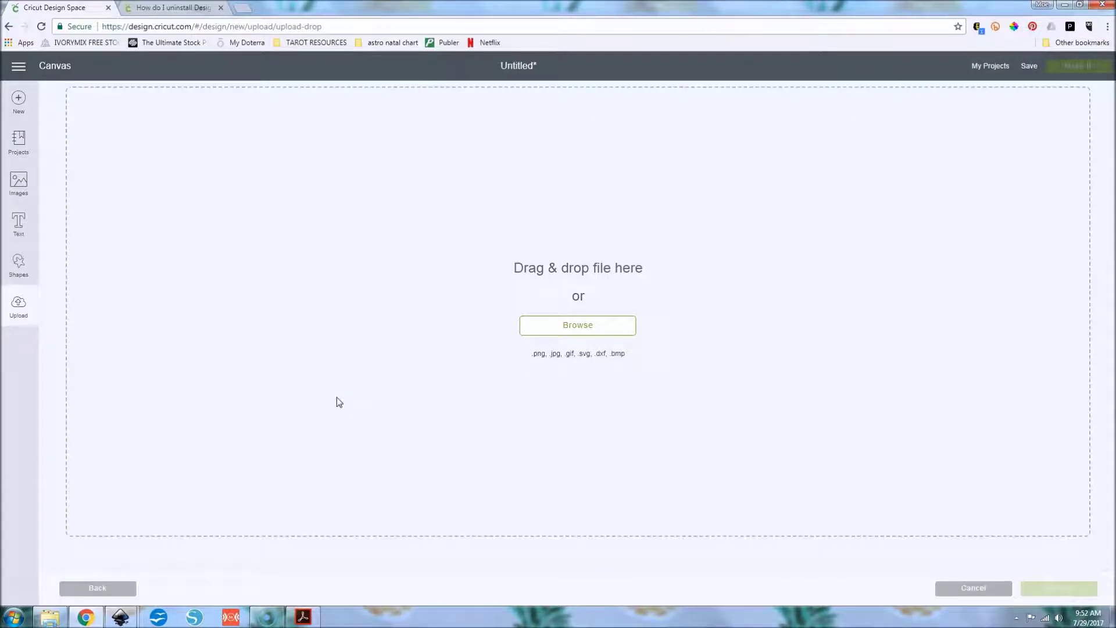
{"action": "left_click", "coordinate": [584, 335]}
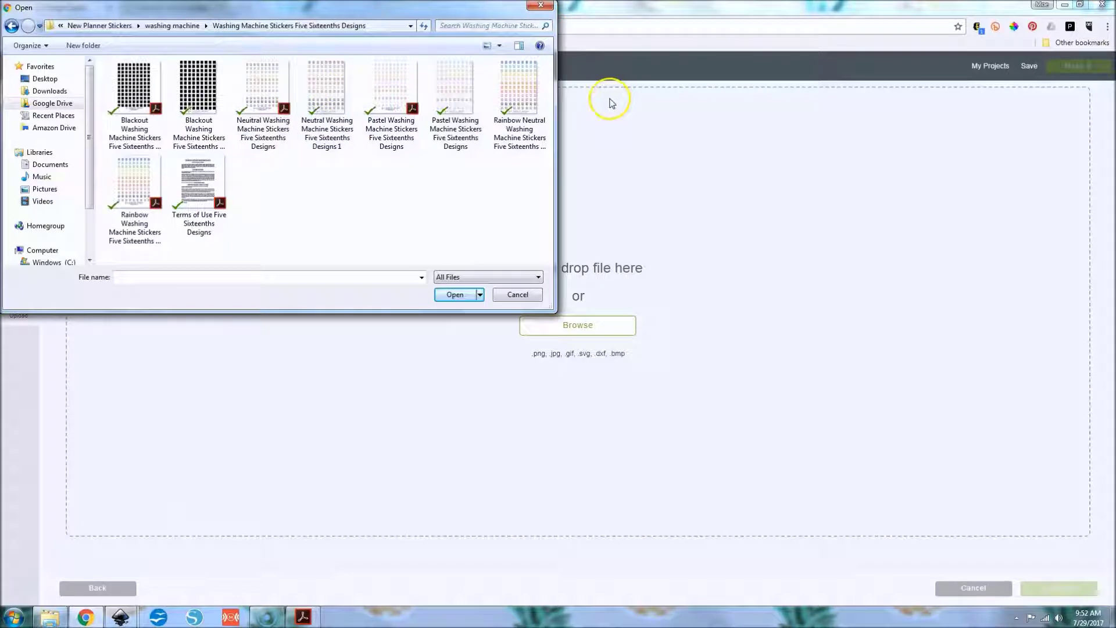
{"action": "left_click", "coordinate": [524, 99]}
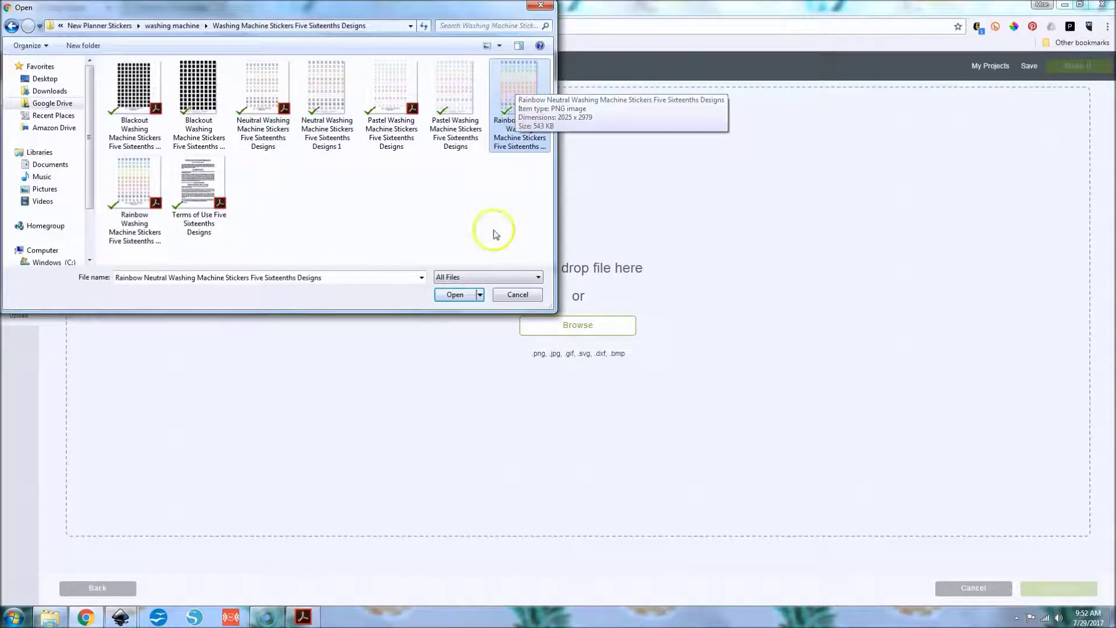
{"action": "left_click", "coordinate": [455, 295]}
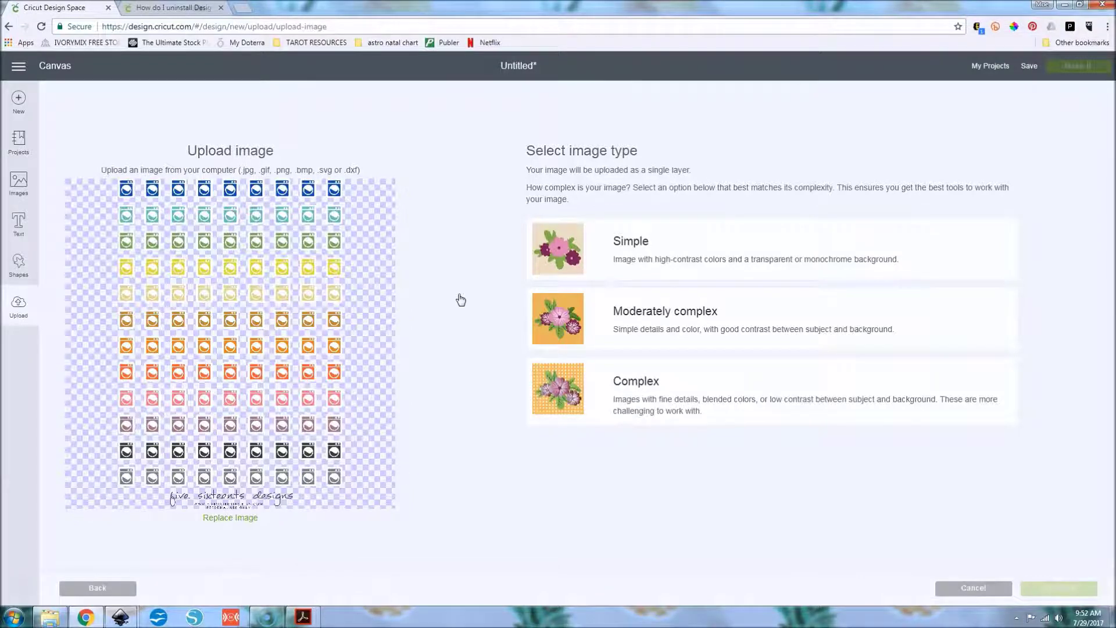
{"action": "left_click", "coordinate": [310, 265]}
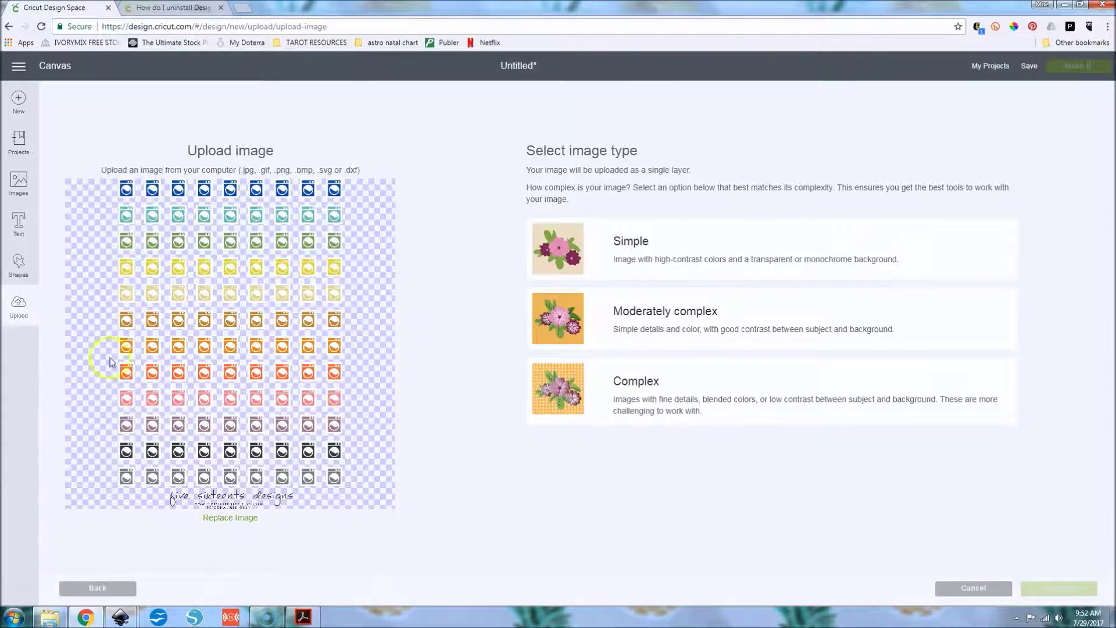
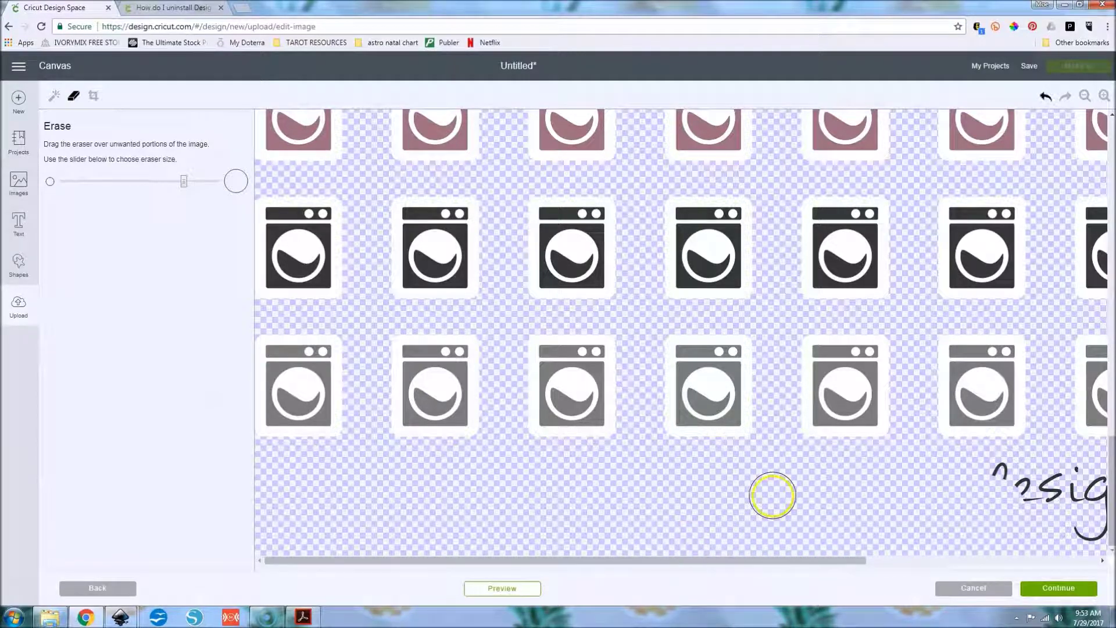
- Erase the rest of the designer signature beneath the bottom row of stickers and accept the edited image
{"action": "left_click_drag", "start_coordinate": [831, 560], "coordinate": [1011, 572]}
{"action": "mouse_move", "coordinate": [821, 503]}
{"action": "left_mouse_down"}
{"action": "mouse_move", "coordinate": [798, 483]}
{"action": "mouse_move", "coordinate": [850, 504]}
{"action": "mouse_move", "coordinate": [873, 484]}
{"action": "mouse_move", "coordinate": [913, 489]}
{"action": "mouse_move", "coordinate": [911, 515]}
{"action": "mouse_move", "coordinate": [886, 524]}
{"action": "mouse_move", "coordinate": [907, 501]}
{"action": "mouse_move", "coordinate": [987, 487]}
{"action": "left_mouse_up"}
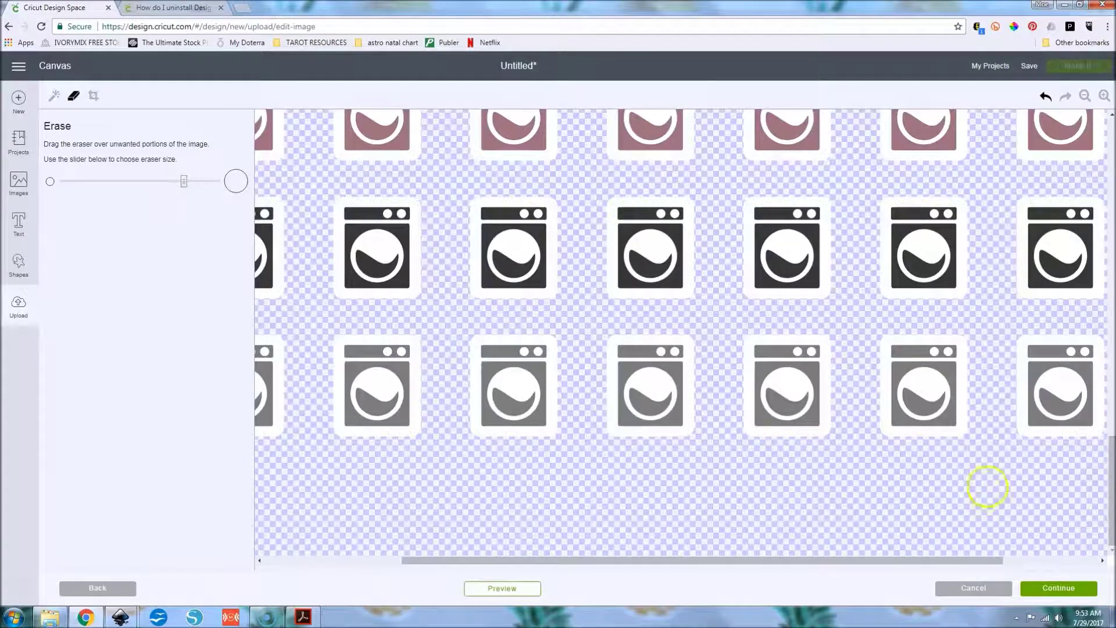
{"action": "left_click", "coordinate": [1042, 590]}
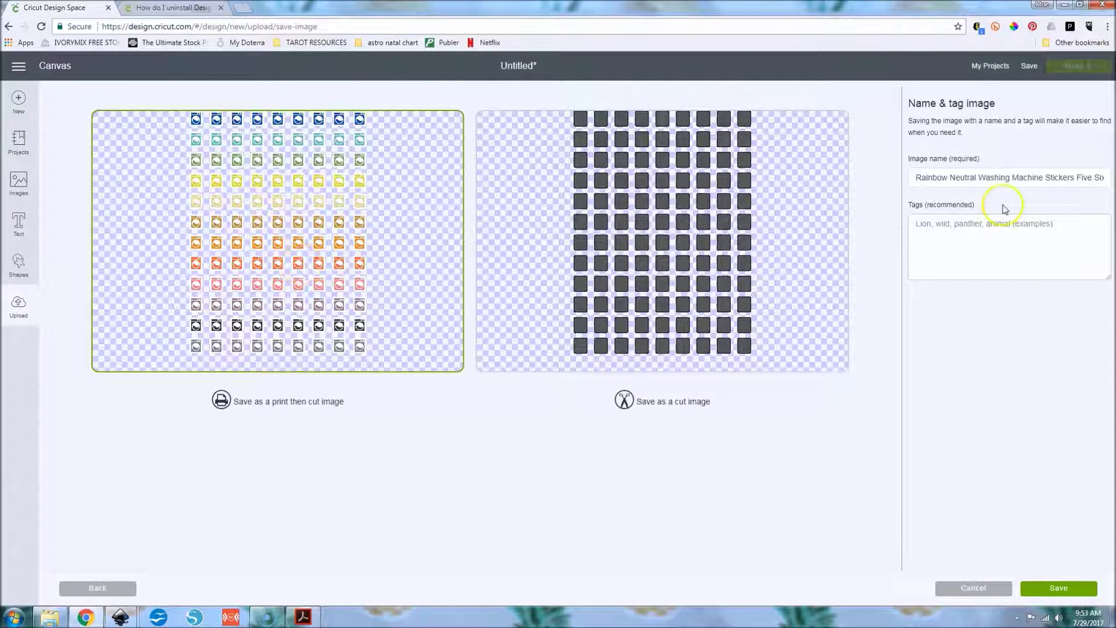
- Save the washing machine stickers as a print then cut image and insert it on the canvas
{"action": "left_click_drag", "start_coordinate": [913, 178], "coordinate": [1109, 180]}
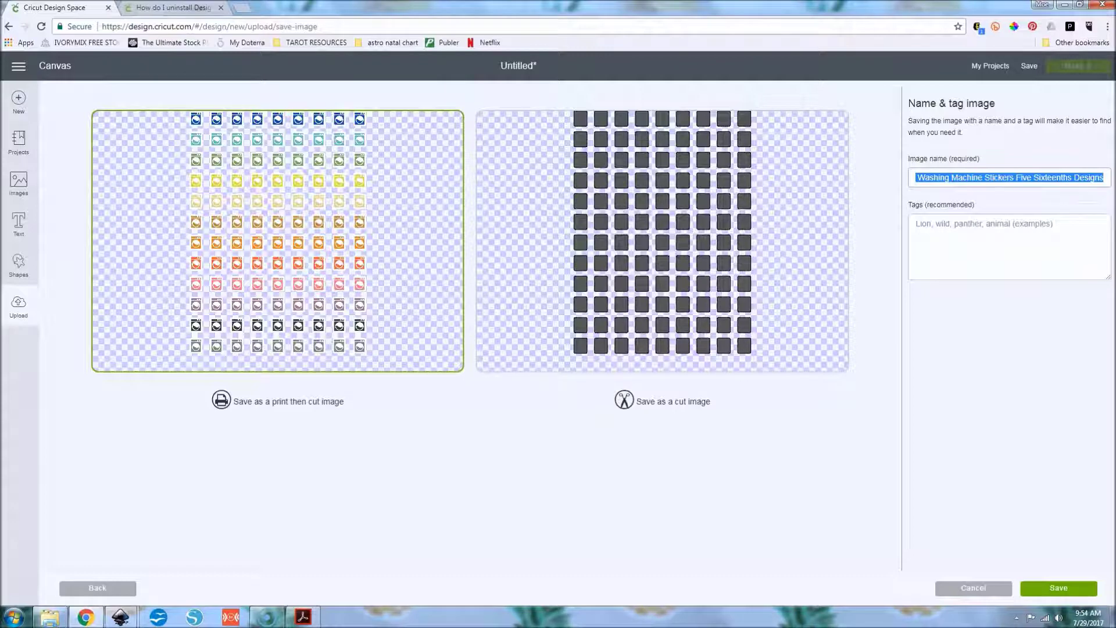
{"action": "left_click", "coordinate": [1051, 589]}
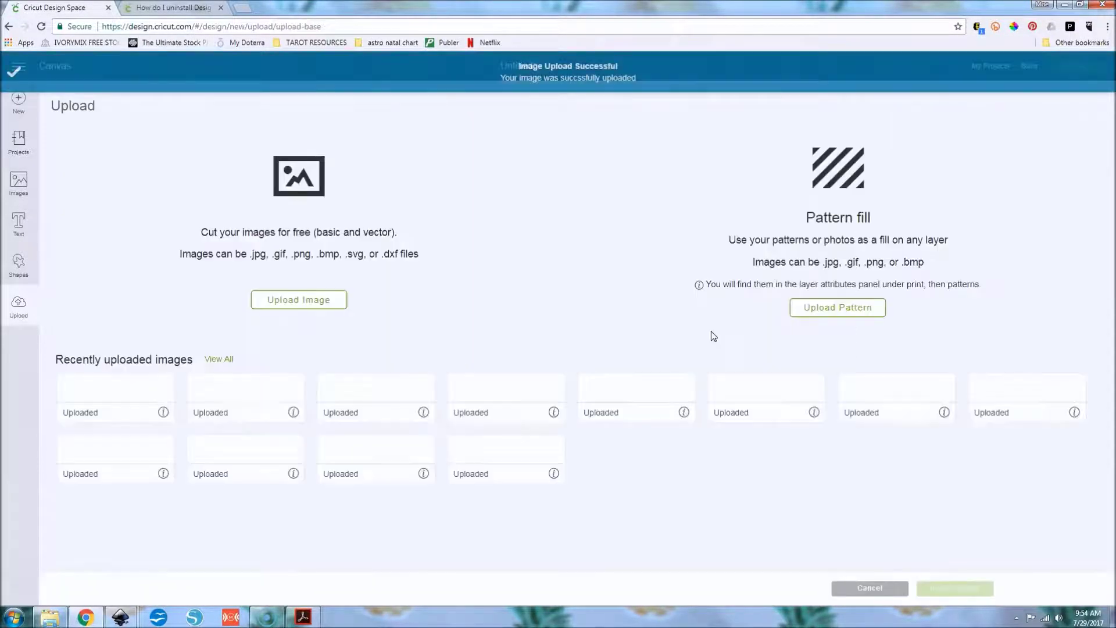
{"action": "left_click", "coordinate": [120, 399]}
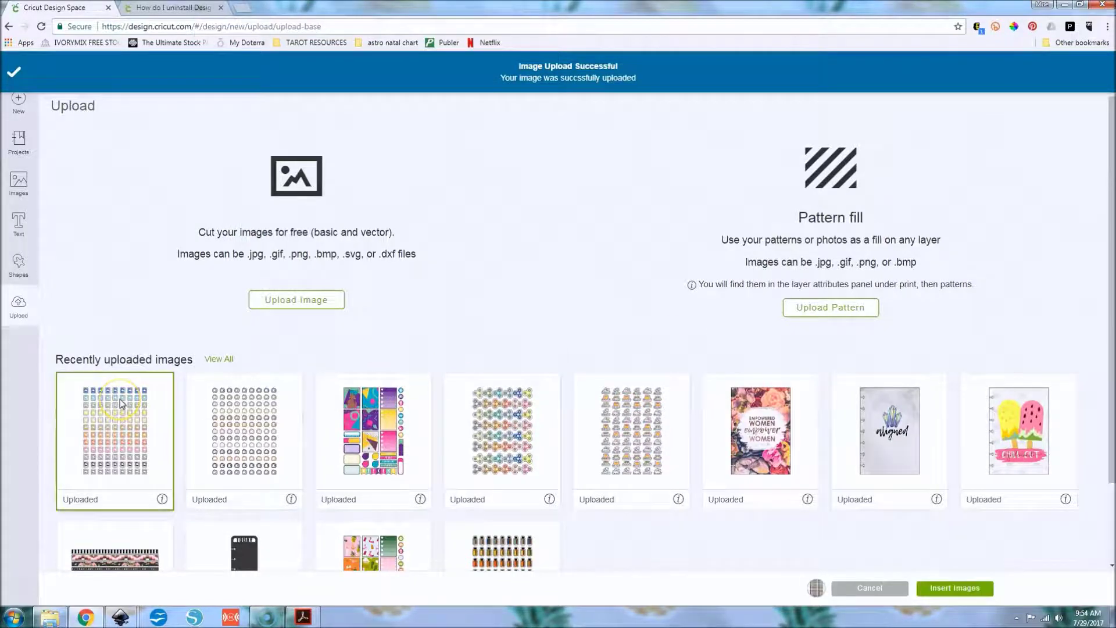
{"action": "left_click", "coordinate": [965, 592]}
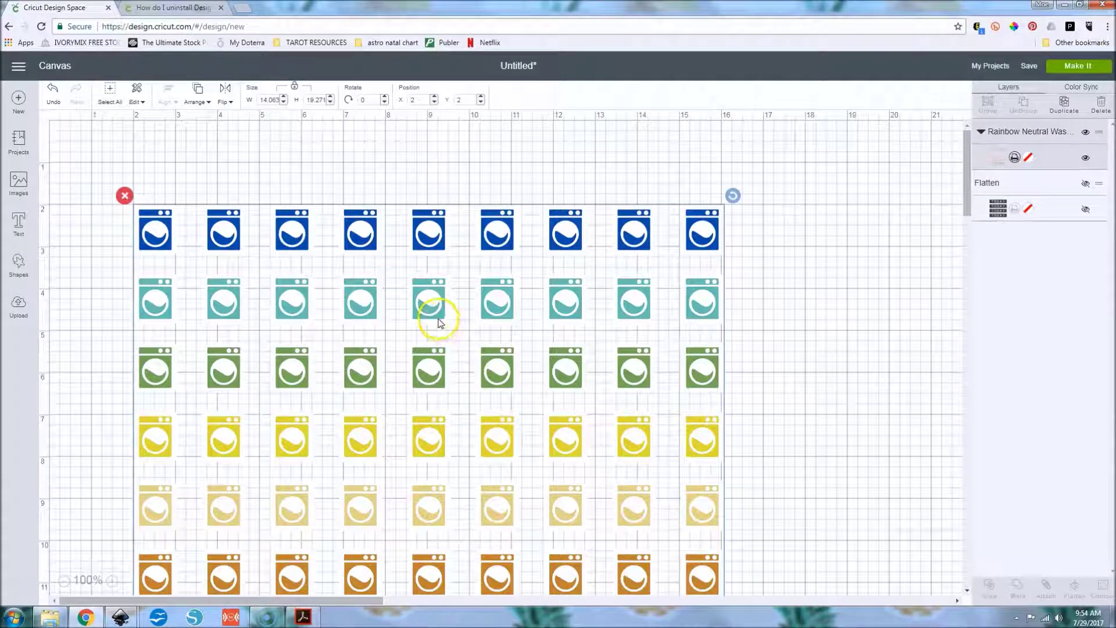
- Scale the sticker sheet proportionally to a width of 6.75 inches and move it to about X 2.6, Y 0.74
{"action": "double_click", "coordinate": [271, 99]}
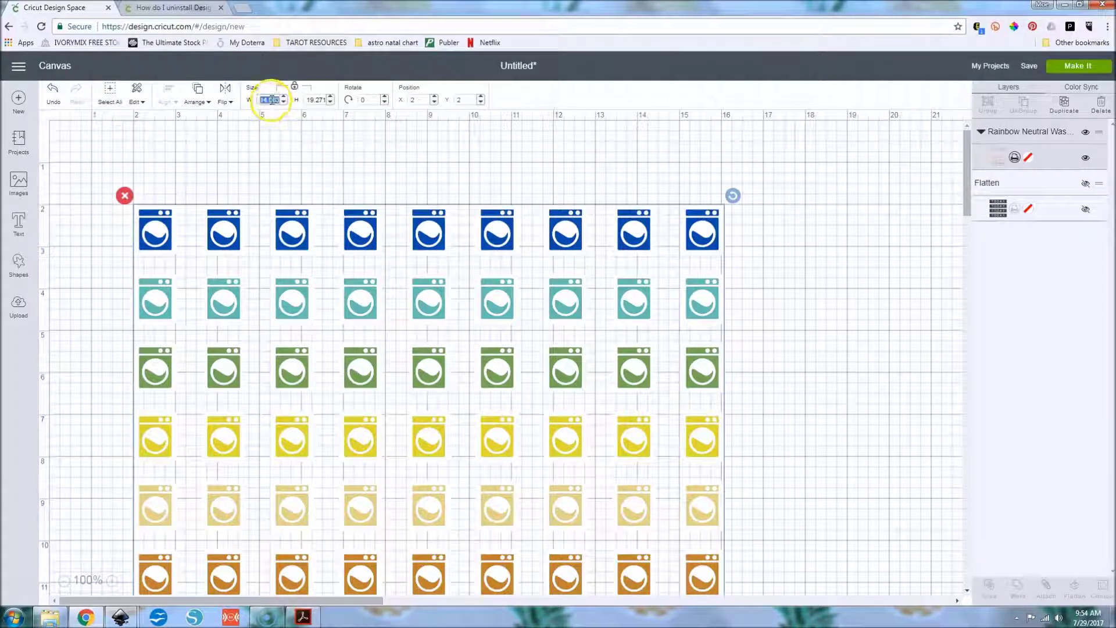
{"action": "type", "text": "6.75"}
{"action": "key", "text": "Return"}
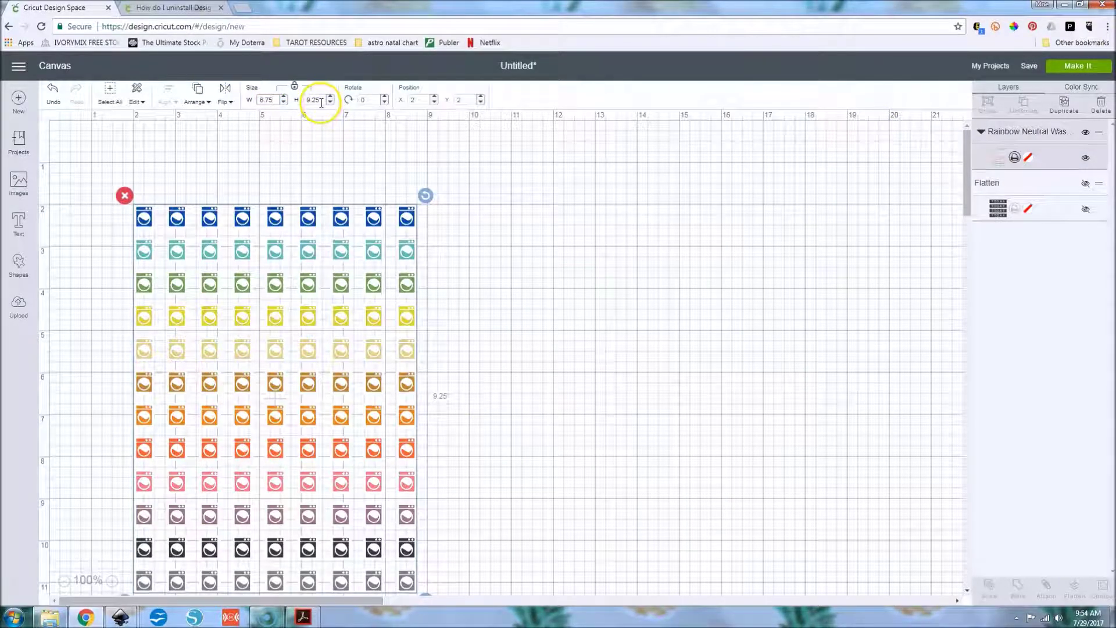
{"action": "left_click", "coordinate": [295, 89]}
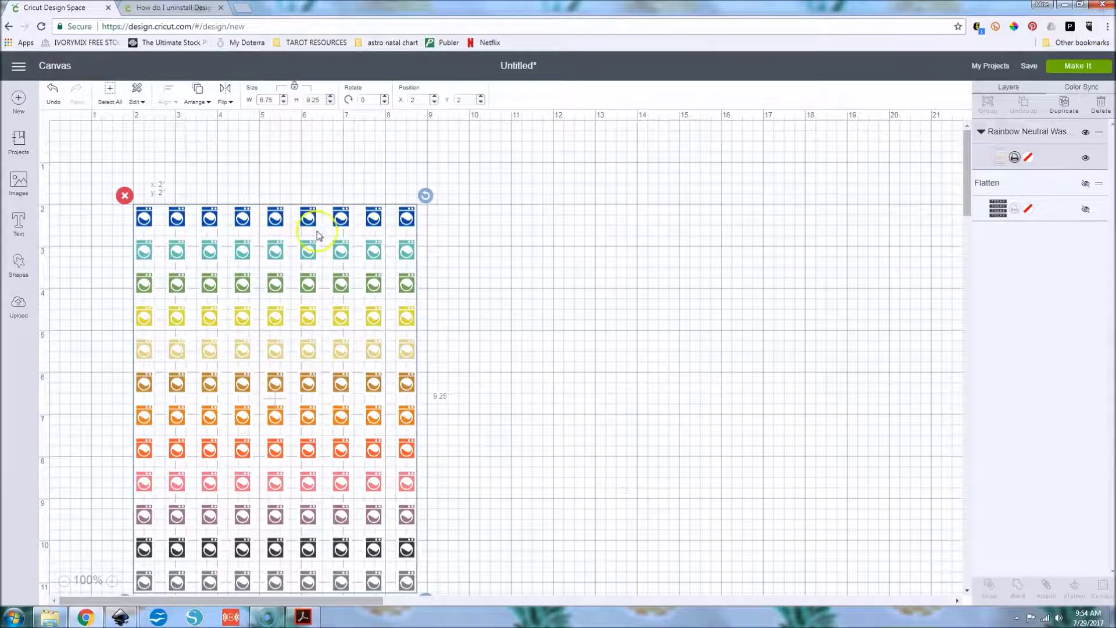
{"action": "left_click_drag", "start_coordinate": [308, 230], "coordinate": [334, 178]}
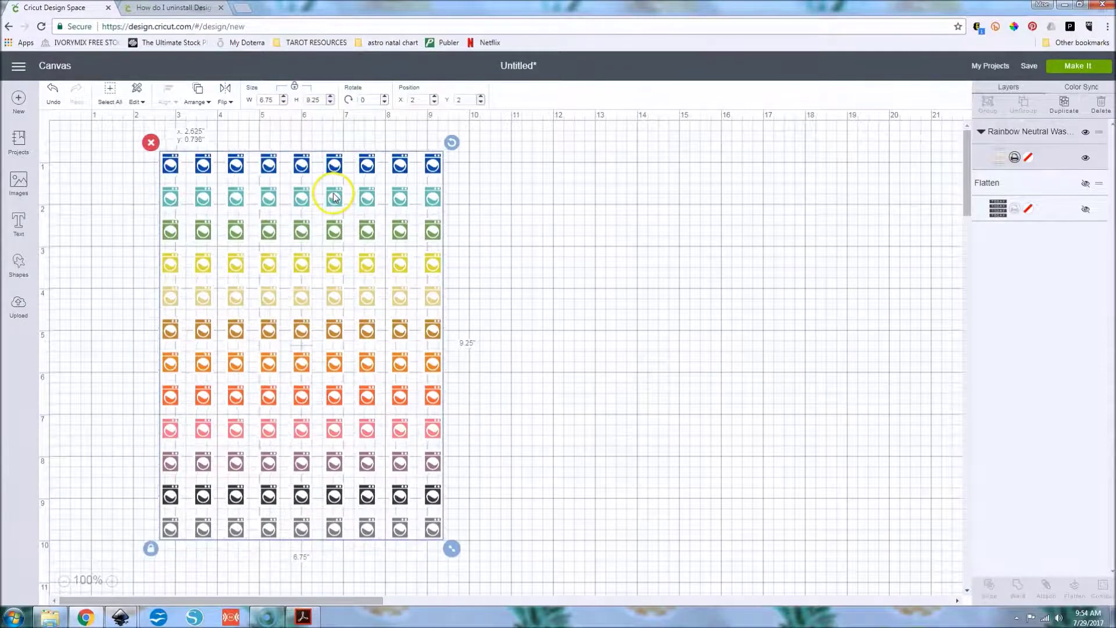
- Preview the sticker sheet on the mat, proceed to the make stage, open the print setup and dismiss it
{"action": "left_click", "coordinate": [1071, 69]}
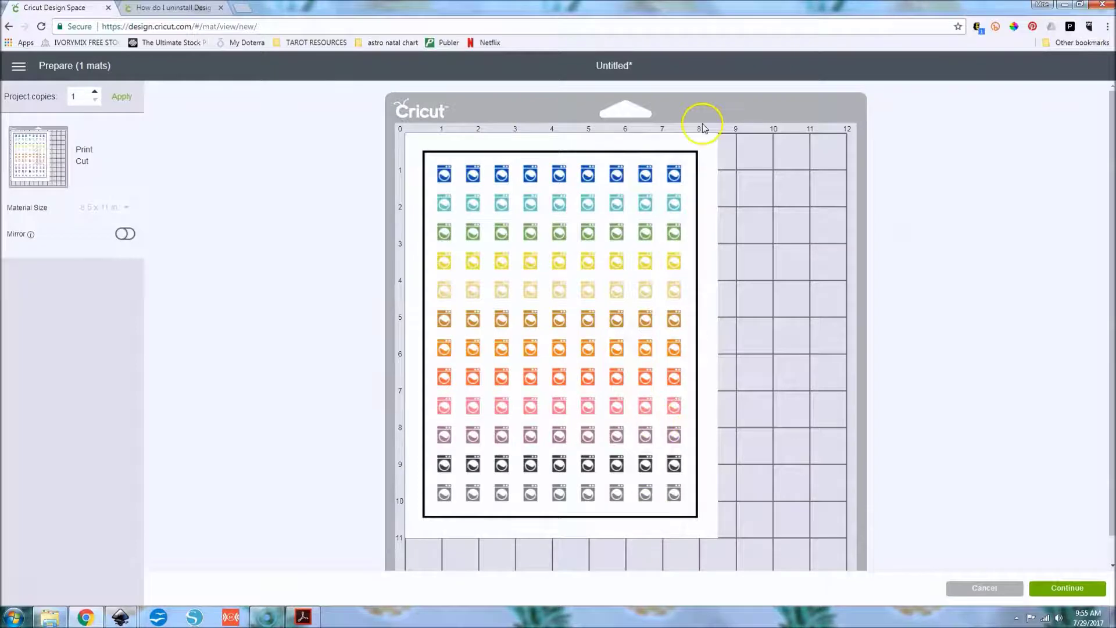
{"action": "left_click", "coordinate": [1074, 589]}
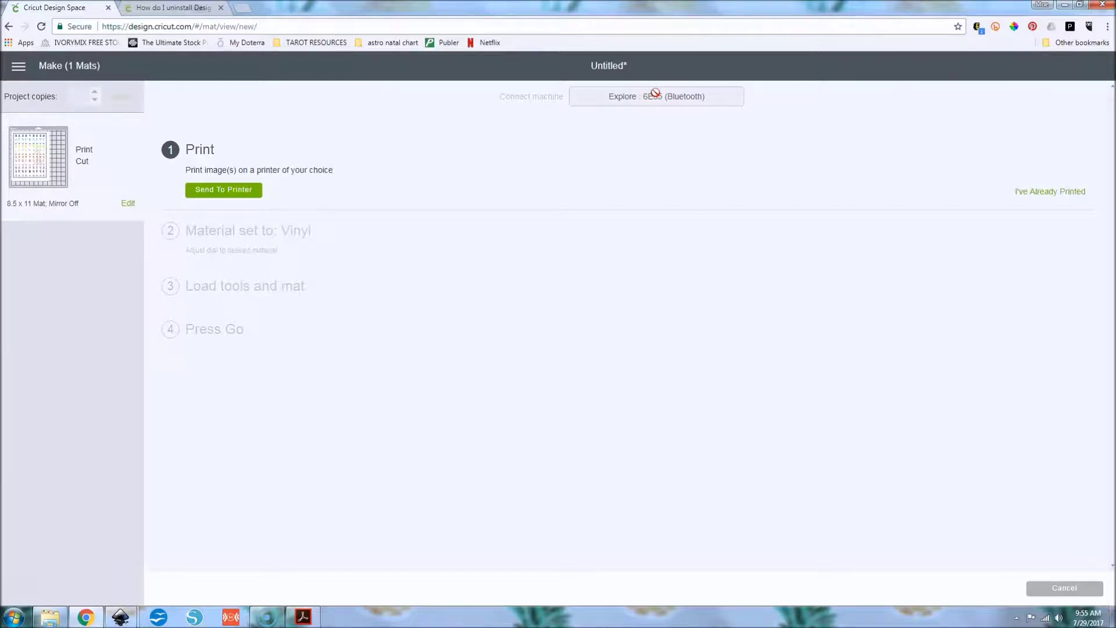
{"action": "left_click", "coordinate": [235, 197]}
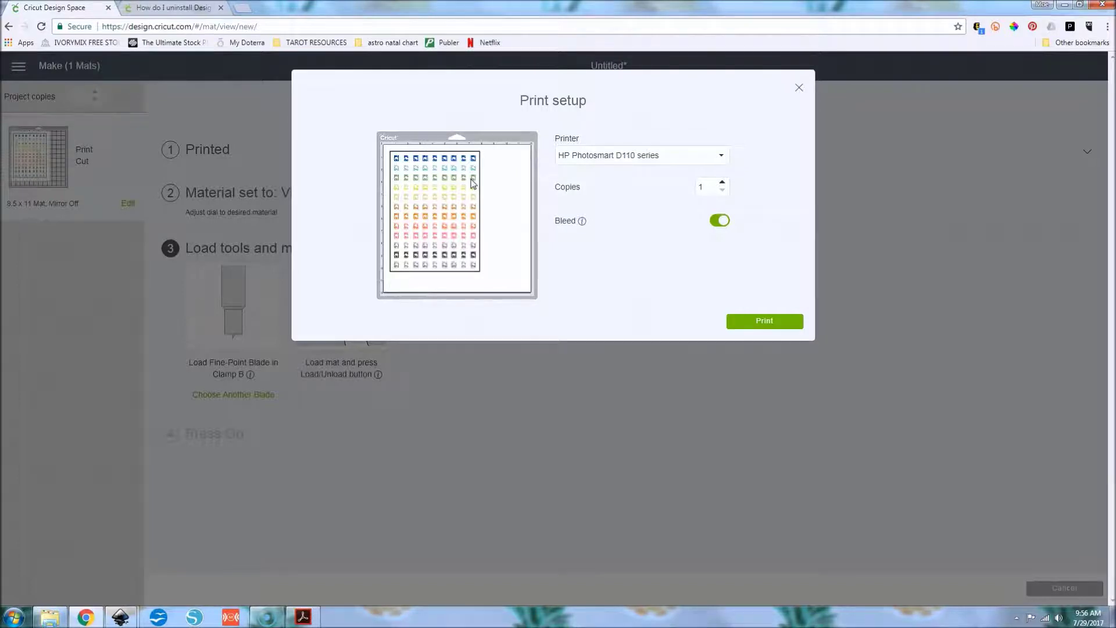
{"action": "left_click", "coordinate": [798, 89]}
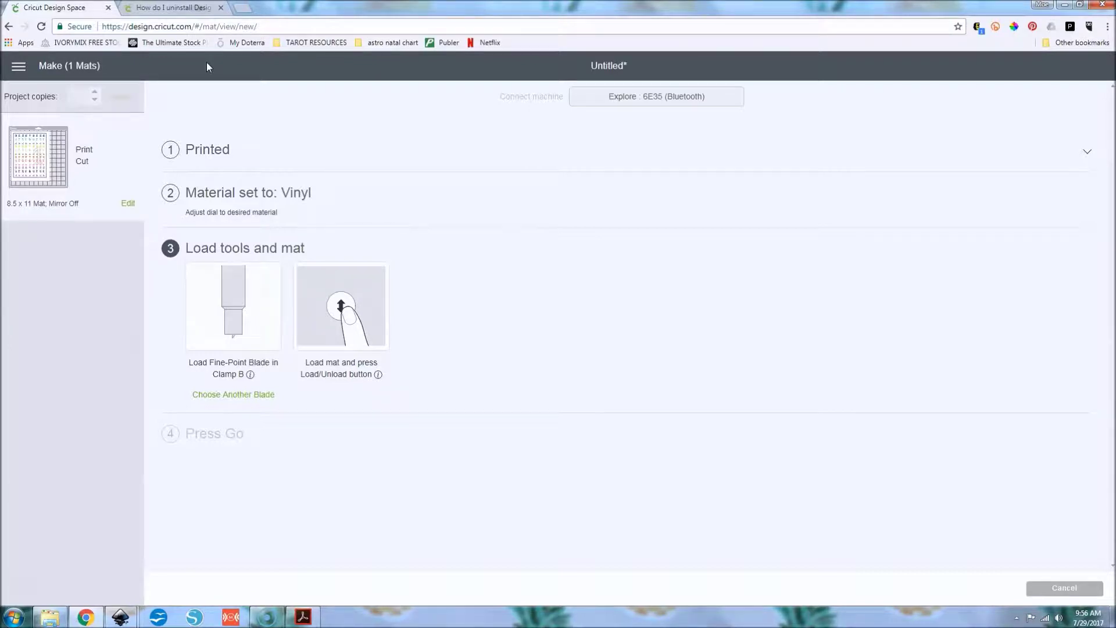
- Open Devices and Printers in the Windows Control Panel and reload it to list the installed printers
{"action": "left_click", "coordinate": [8, 615]}
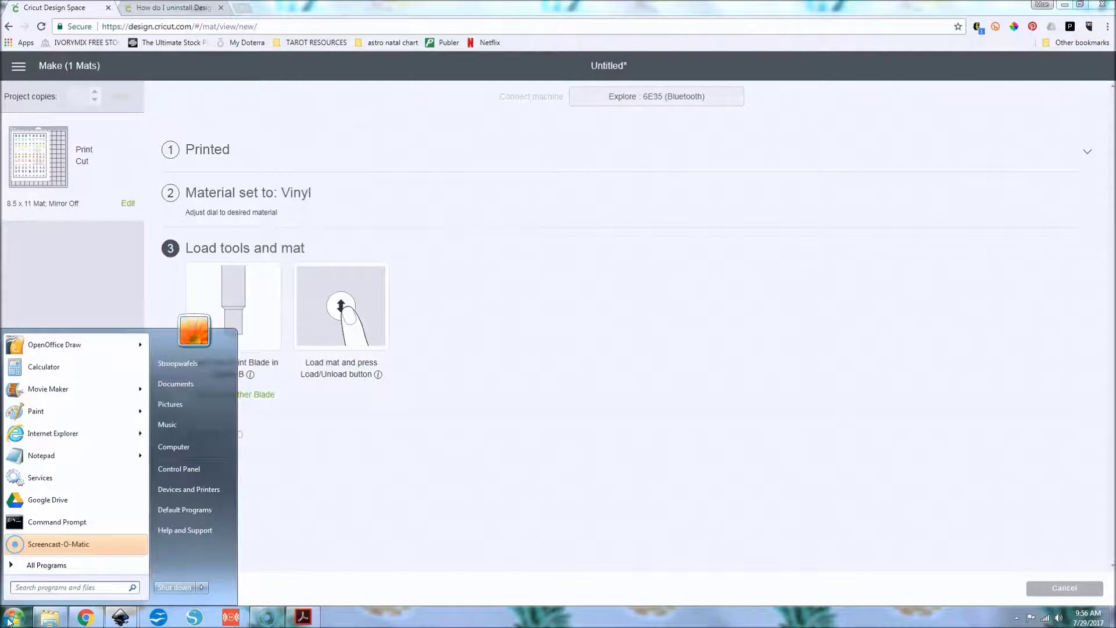
{"action": "left_click", "coordinate": [172, 469]}
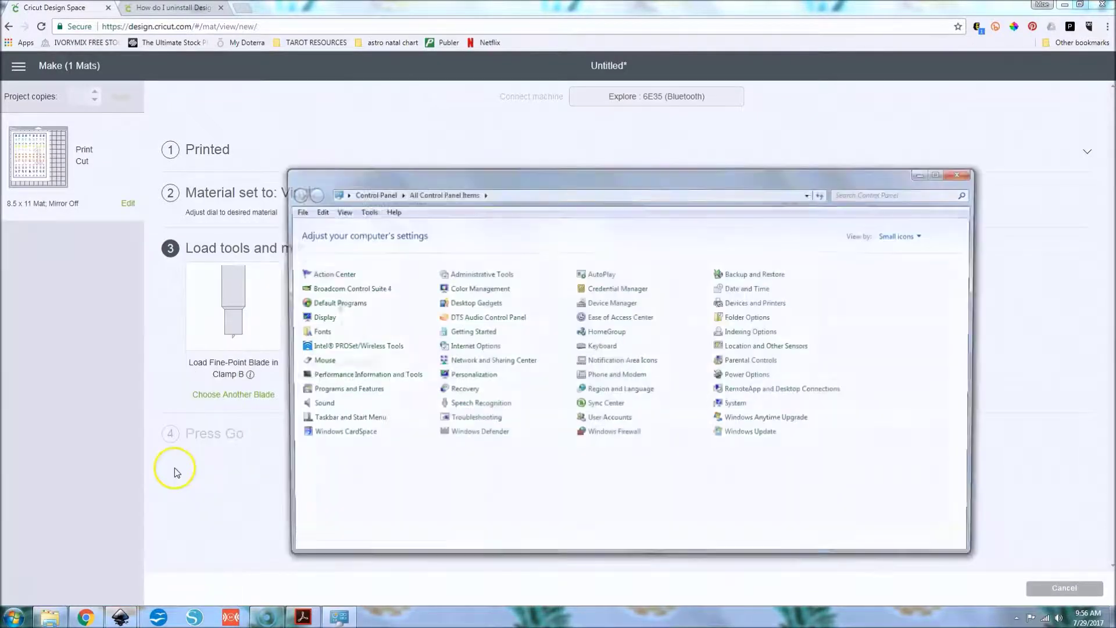
{"action": "left_click", "coordinate": [739, 306]}
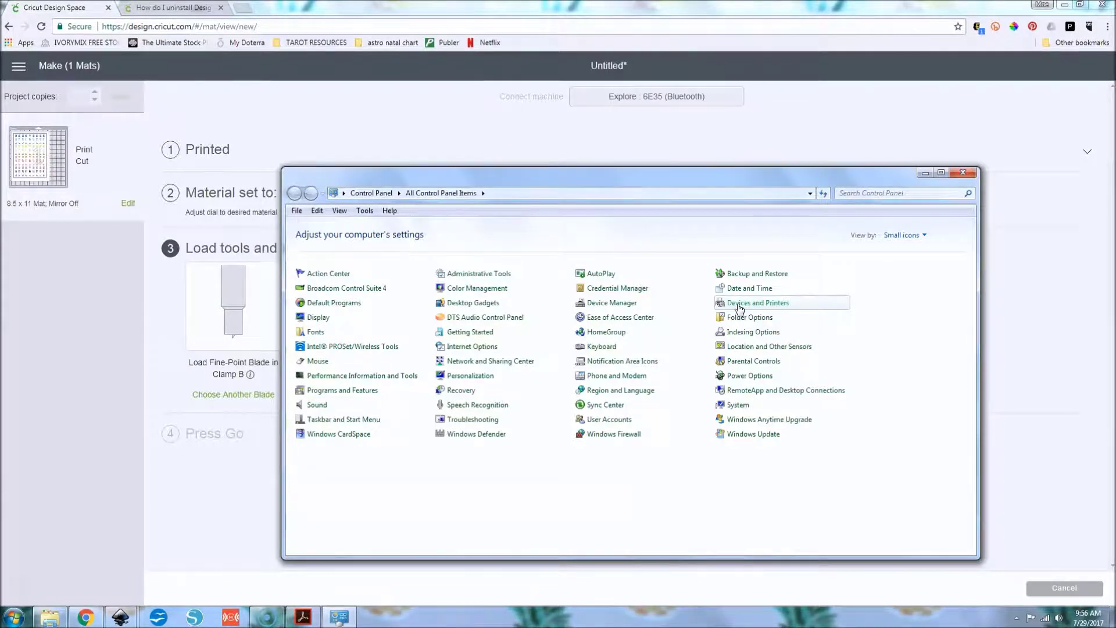
{"action": "left_click", "coordinate": [739, 306]}
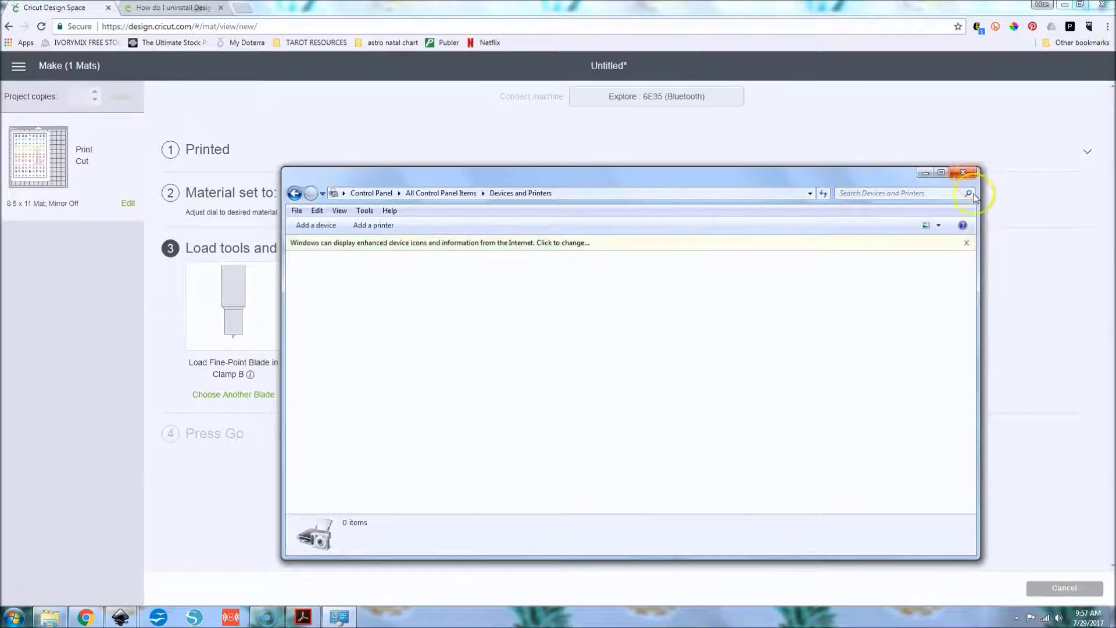
{"action": "left_click", "coordinate": [966, 243]}
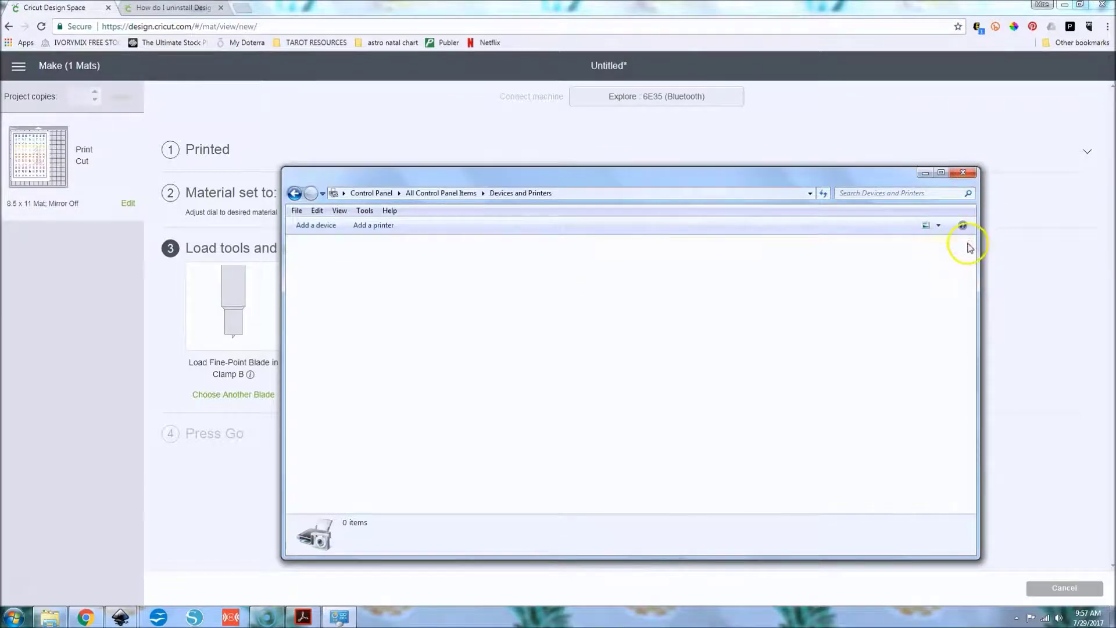
{"action": "left_click", "coordinate": [294, 193]}
{"action": "left_click", "coordinate": [743, 303]}
- Open the printing preferences of the HP Photosmart D110 series printer
{"action": "left_click", "coordinate": [517, 407]}
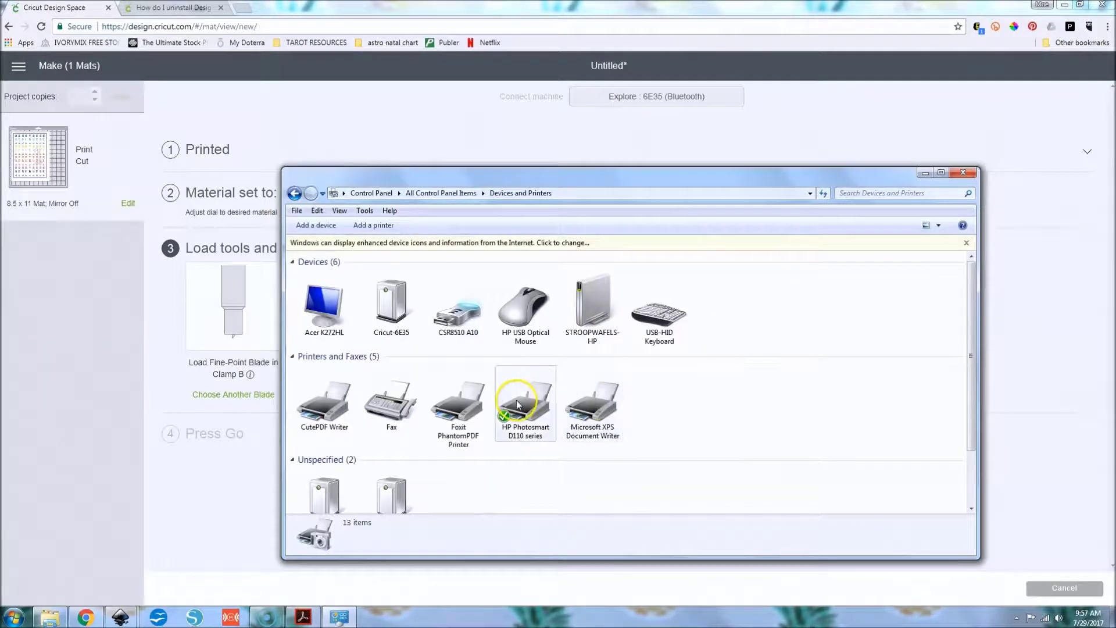
{"action": "left_click", "coordinate": [532, 450]}
{"action": "left_click", "coordinate": [532, 442]}
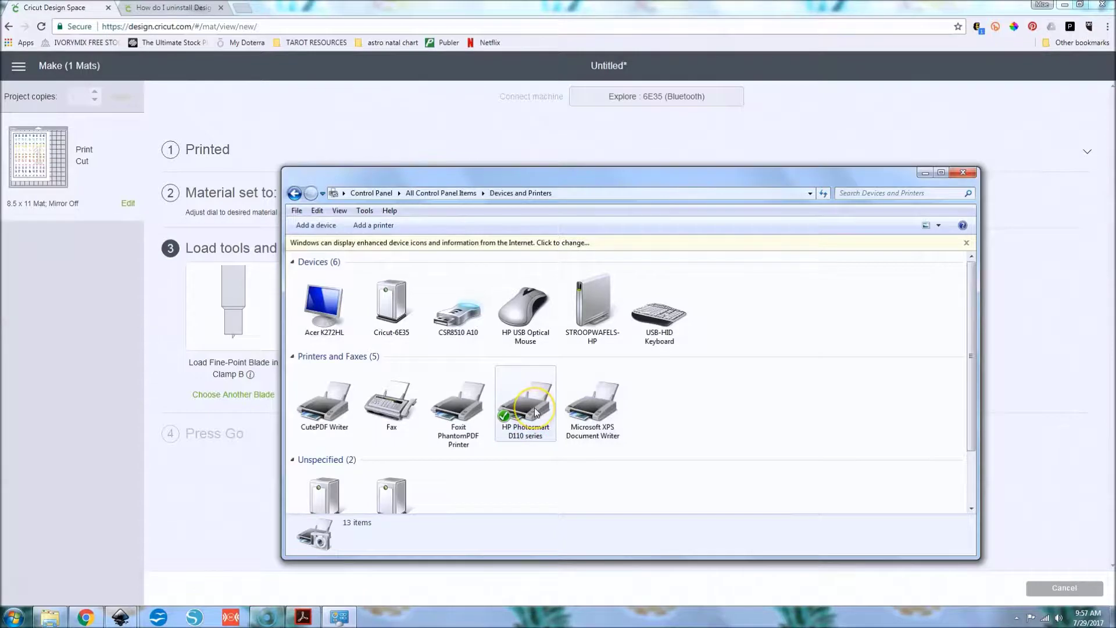
{"action": "right_click", "coordinate": [535, 410]}
{"action": "left_click", "coordinate": [561, 441]}
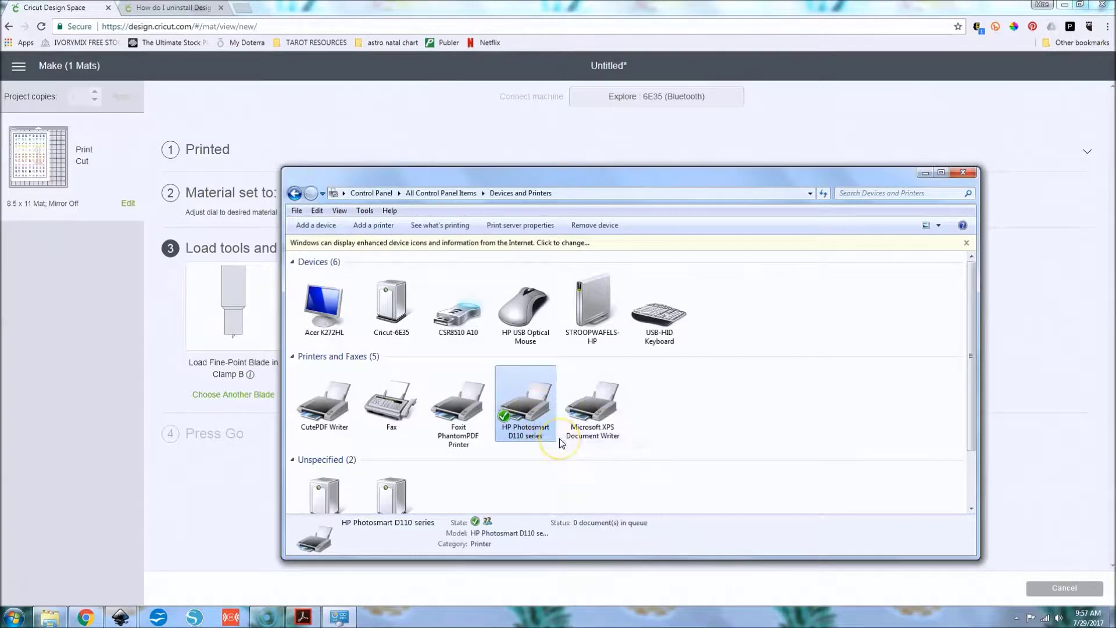
- Look through the available printing shortcuts and select General Everyday Printing
{"action": "scroll", "coordinate": [645, 439], "scroll_direction": "down", "scroll_amount": 3}
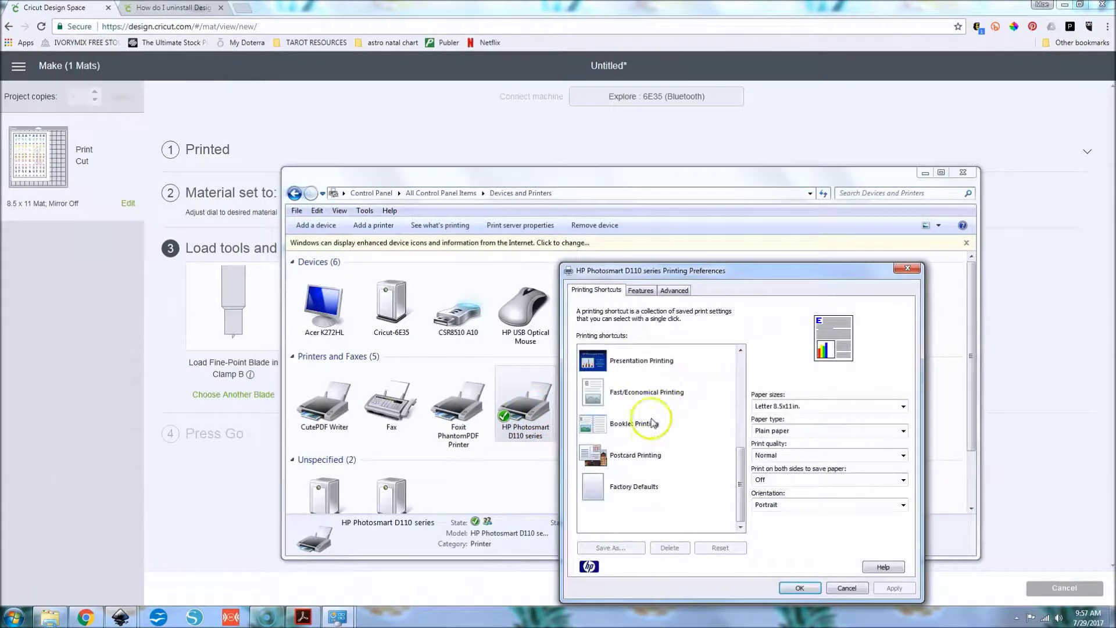
{"action": "scroll", "coordinate": [655, 440], "scroll_direction": "up", "scroll_amount": 3}
{"action": "left_click", "coordinate": [645, 366]}
{"action": "key", "text": "Down"}
{"action": "key", "text": "Down"}
{"action": "key", "text": "Down"}
{"action": "key", "text": "Down"}
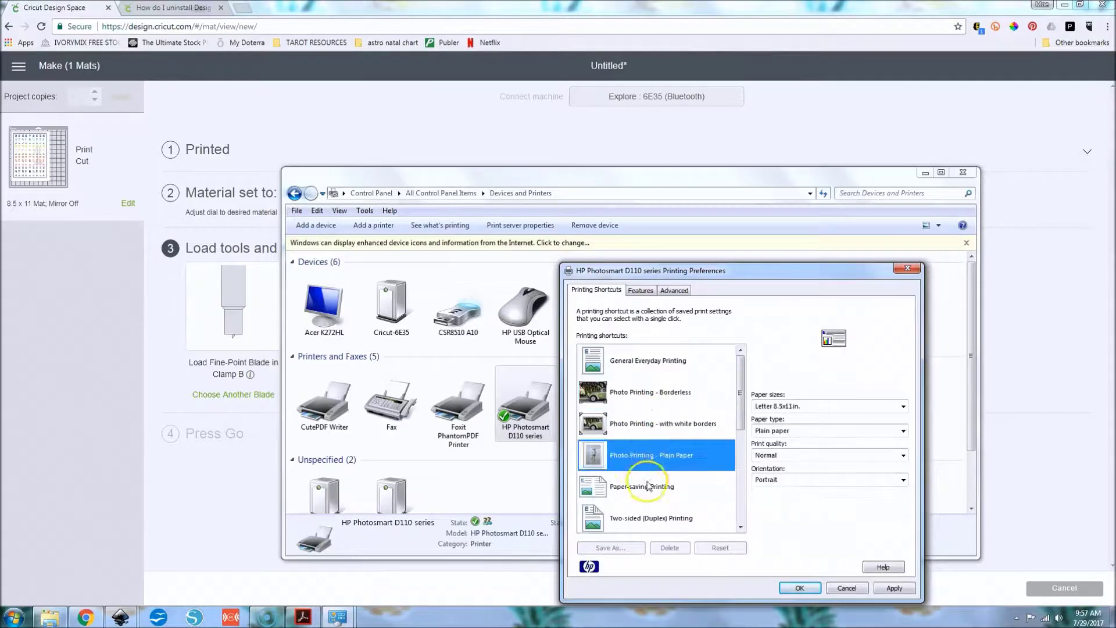
{"action": "scroll", "coordinate": [647, 494], "scroll_direction": "down", "scroll_amount": 1}
{"action": "left_click", "coordinate": [643, 426]}
{"action": "left_click", "coordinate": [648, 394]}
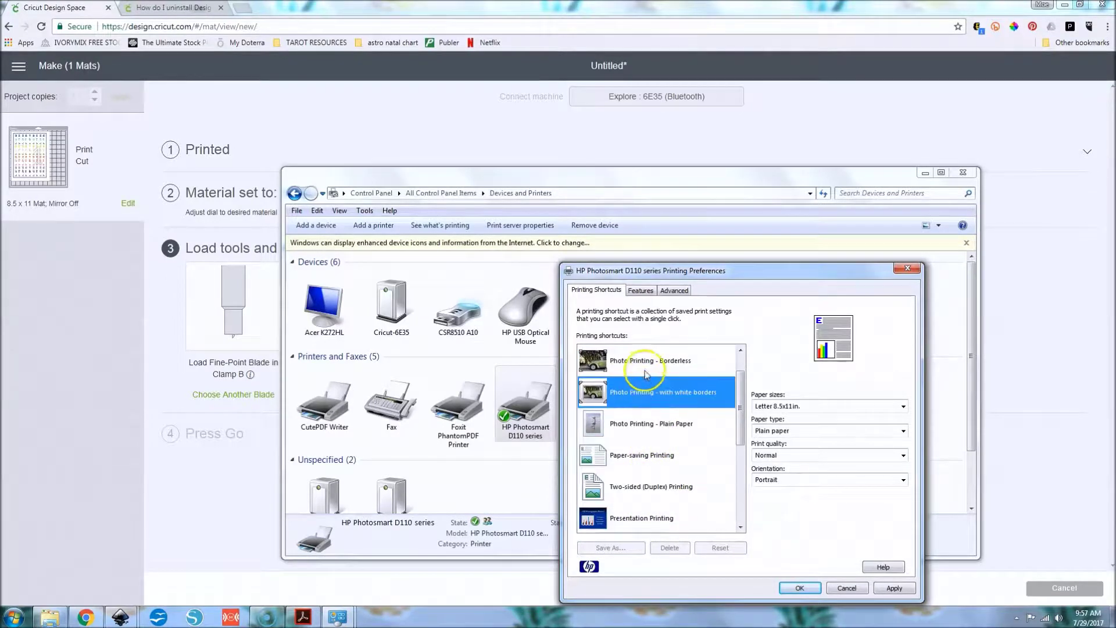
{"action": "left_click", "coordinate": [647, 372]}
{"action": "scroll", "coordinate": [647, 372], "scroll_direction": "up", "scroll_amount": 1}
{"action": "left_click", "coordinate": [647, 362]}
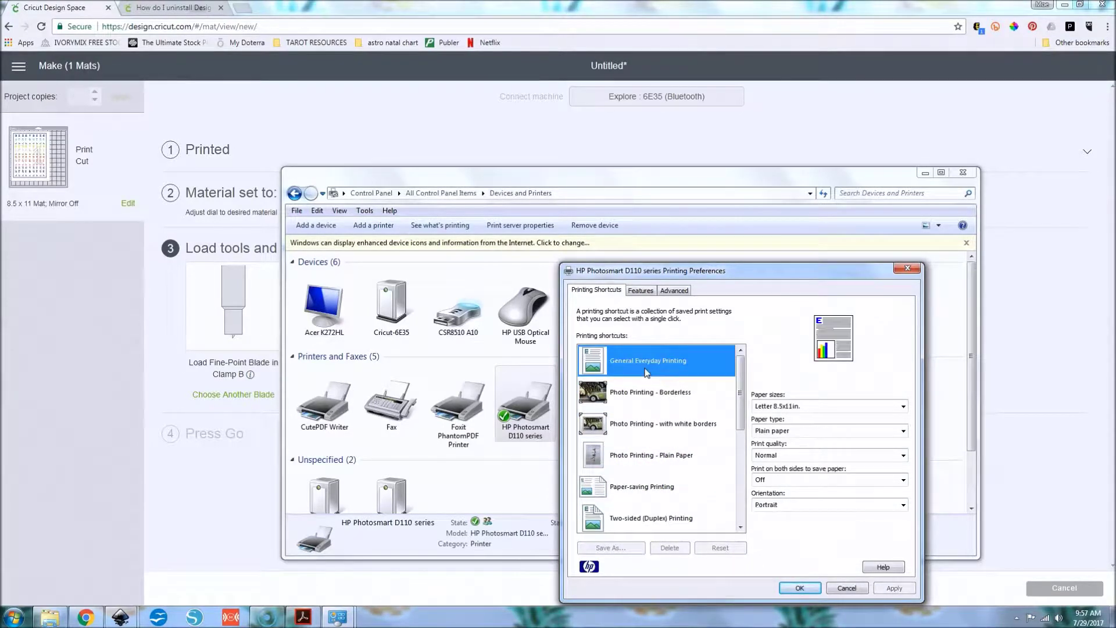
- Set the print quality to Best and the paper type to HP Premium Photo Papers, with printing in color
{"action": "left_click", "coordinate": [790, 455]}
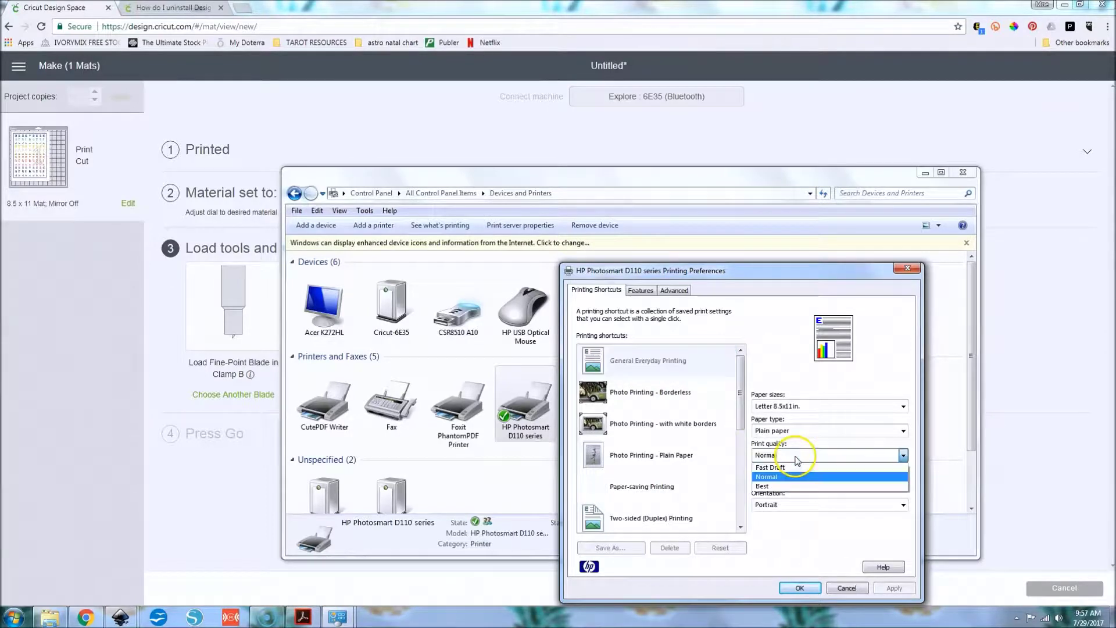
{"action": "left_click", "coordinate": [788, 485]}
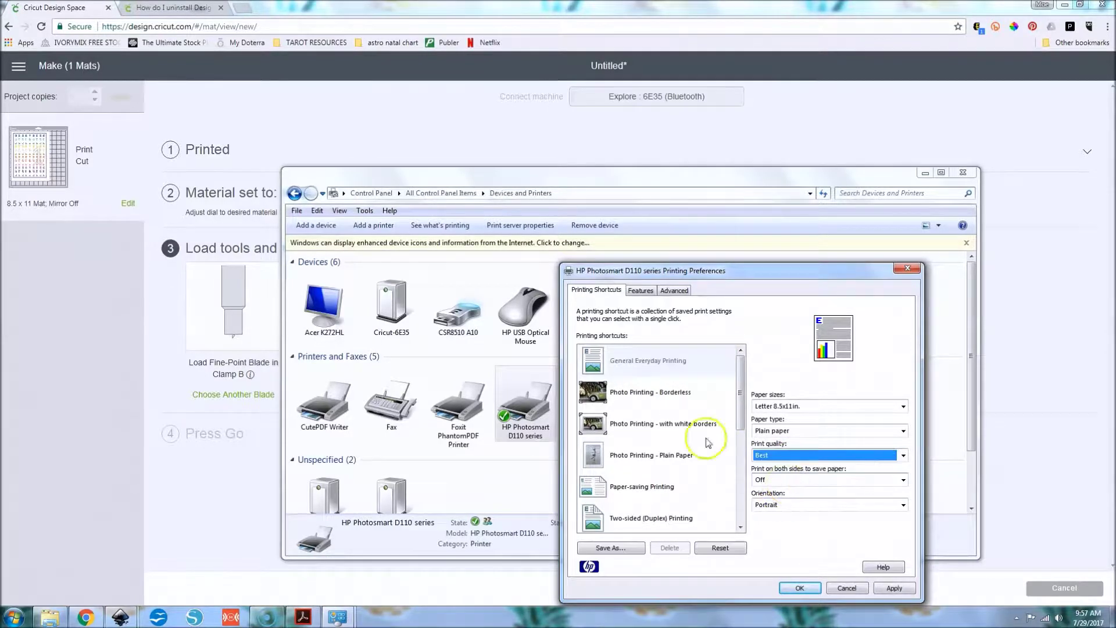
{"action": "left_click", "coordinate": [639, 292]}
{"action": "left_click", "coordinate": [639, 332]}
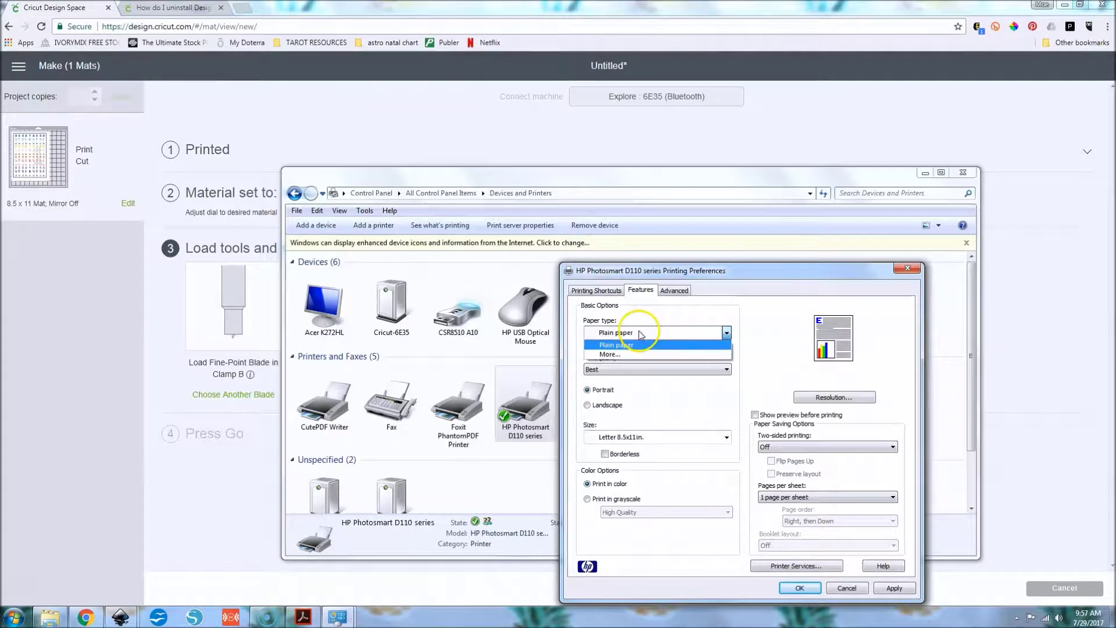
{"action": "left_click", "coordinate": [637, 356]}
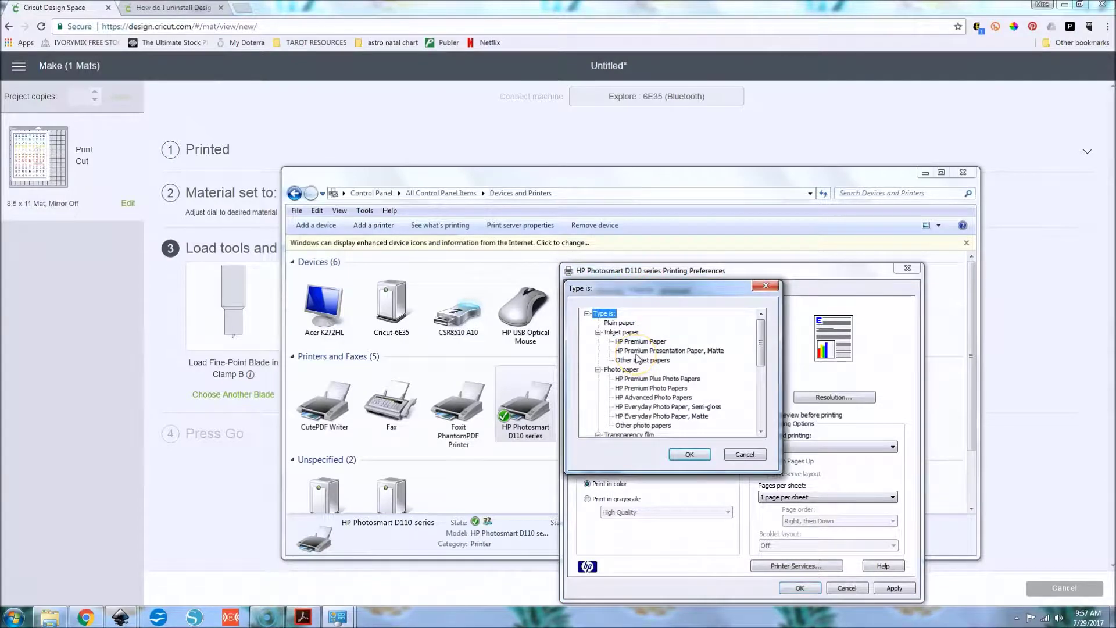
{"action": "scroll", "coordinate": [647, 365], "scroll_direction": "down", "scroll_amount": 8}
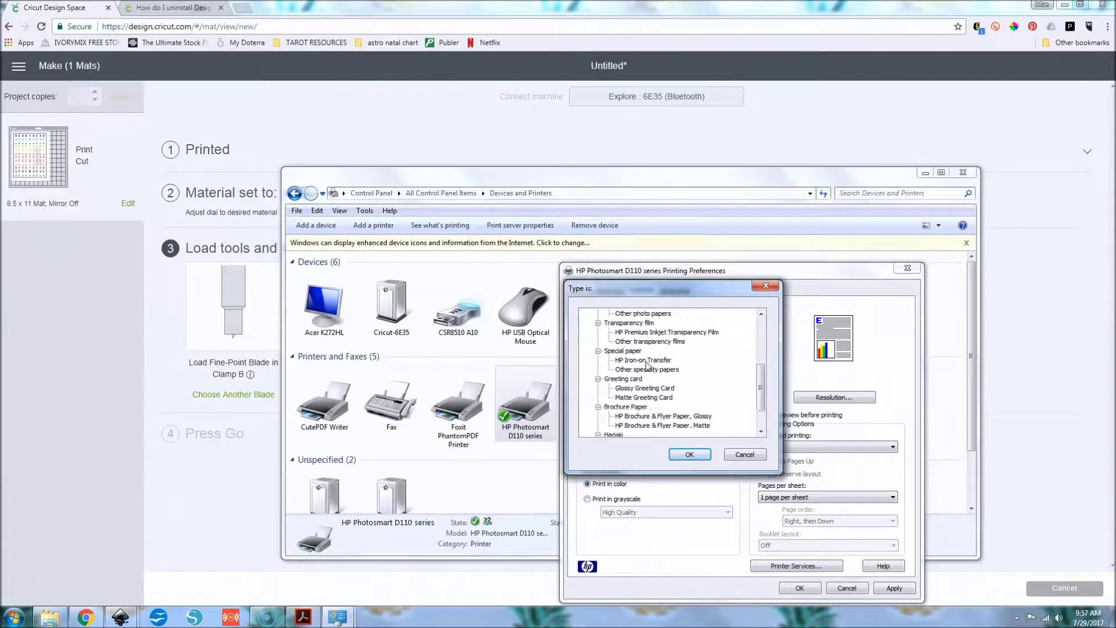
{"action": "scroll", "coordinate": [647, 365], "scroll_direction": "up", "scroll_amount": 8}
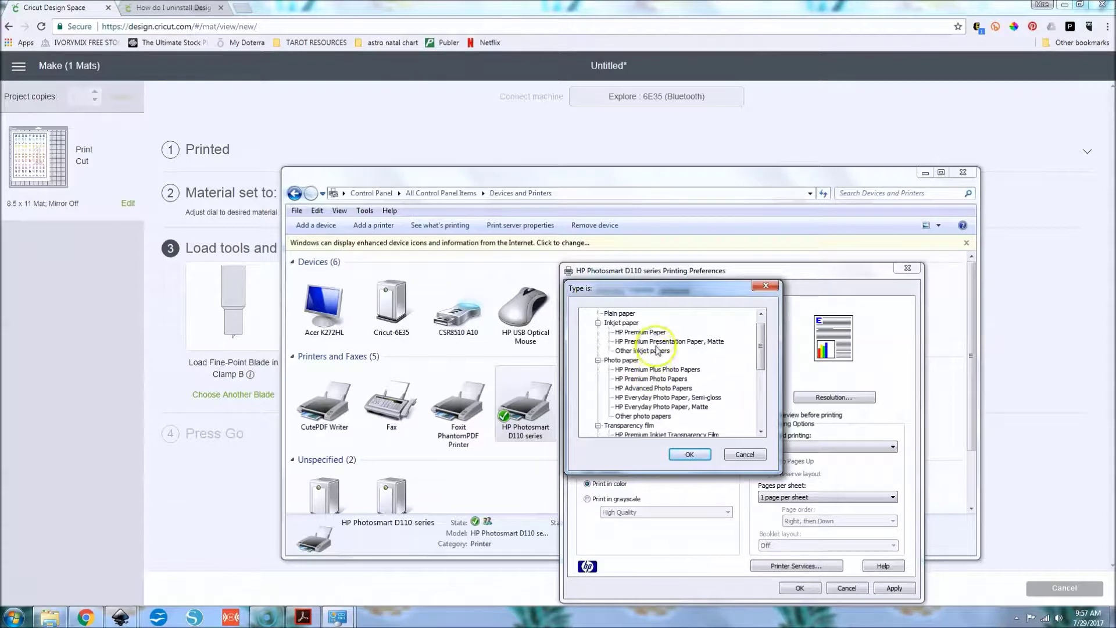
{"action": "left_click", "coordinate": [667, 380]}
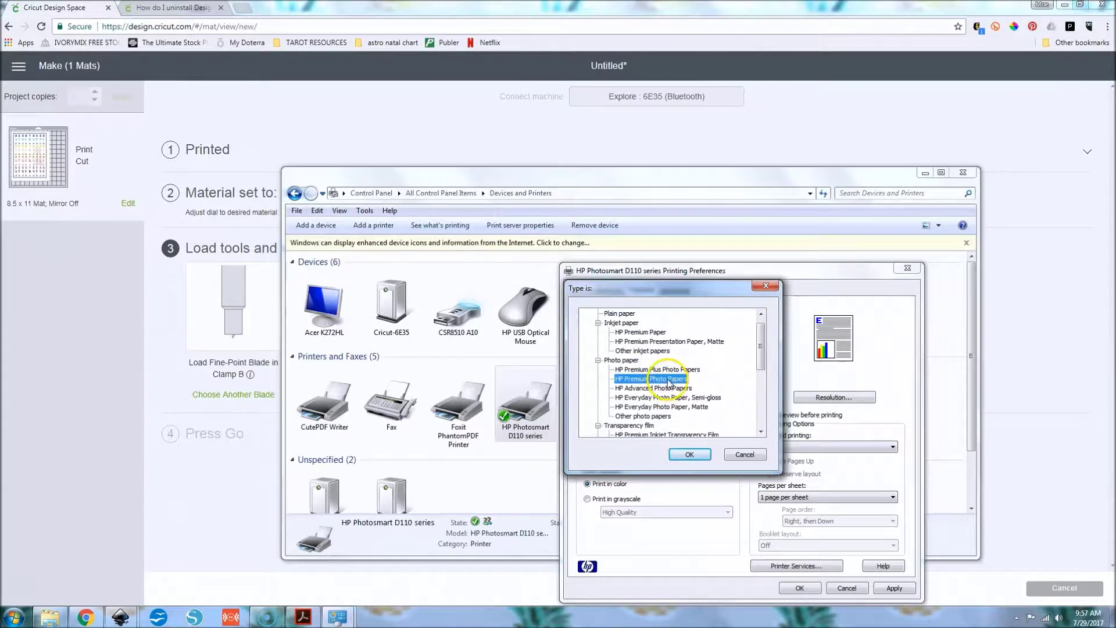
{"action": "left_click", "coordinate": [689, 455]}
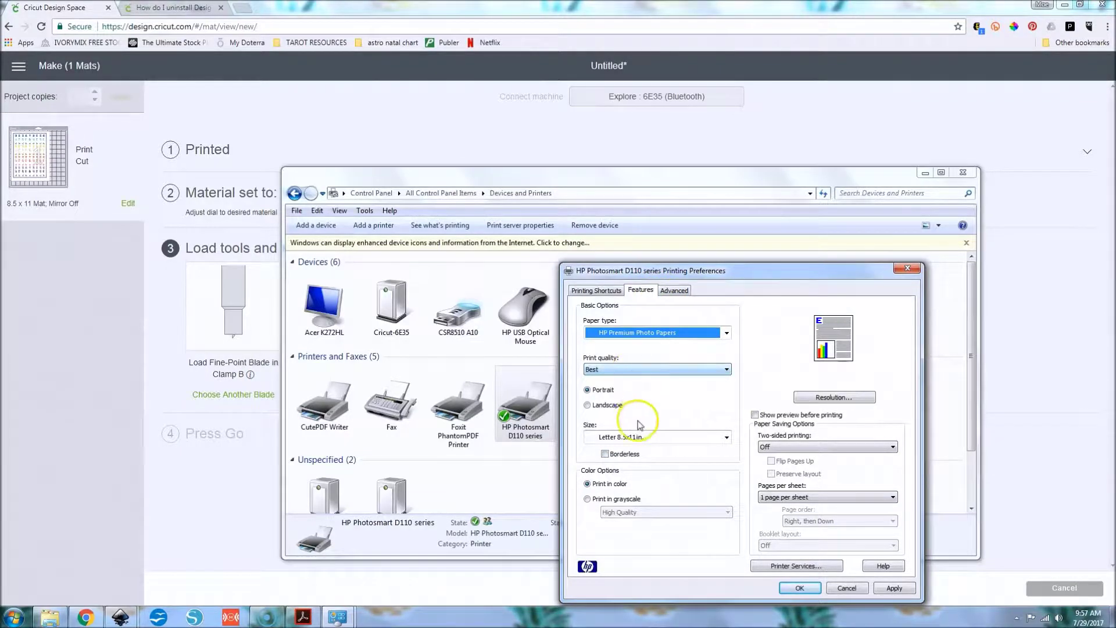
{"action": "left_click", "coordinate": [611, 485]}
- Switch the ink volume from automatic to Change, accept the slider level and save the printing preferences
{"action": "left_click", "coordinate": [673, 290]}
{"action": "left_click", "coordinate": [706, 369]}
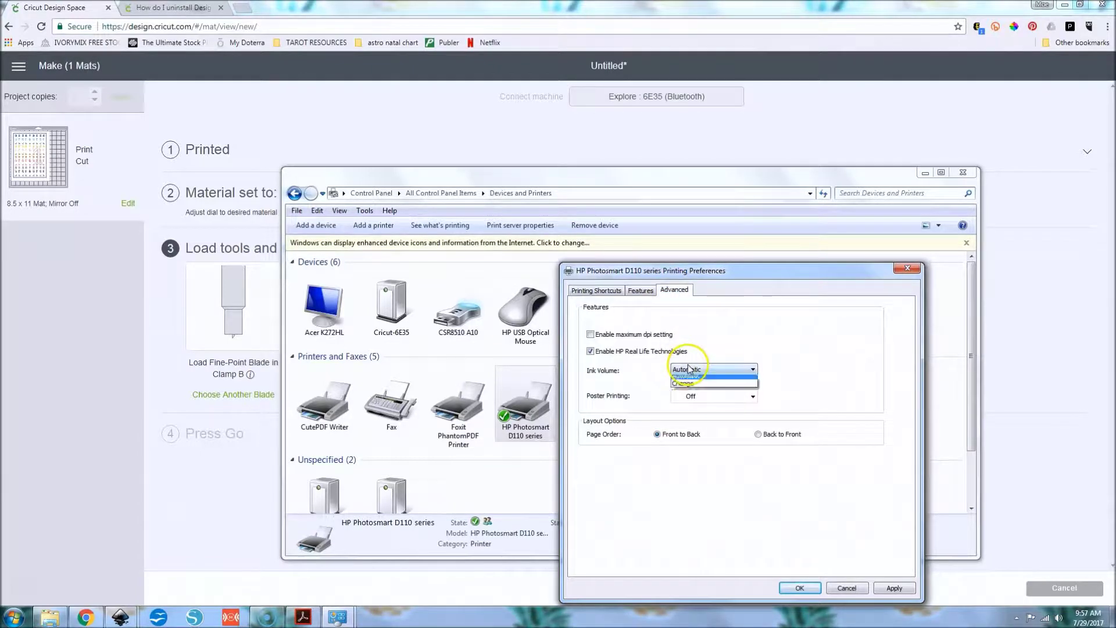
{"action": "left_click", "coordinate": [700, 387]}
{"action": "left_click", "coordinate": [807, 369]}
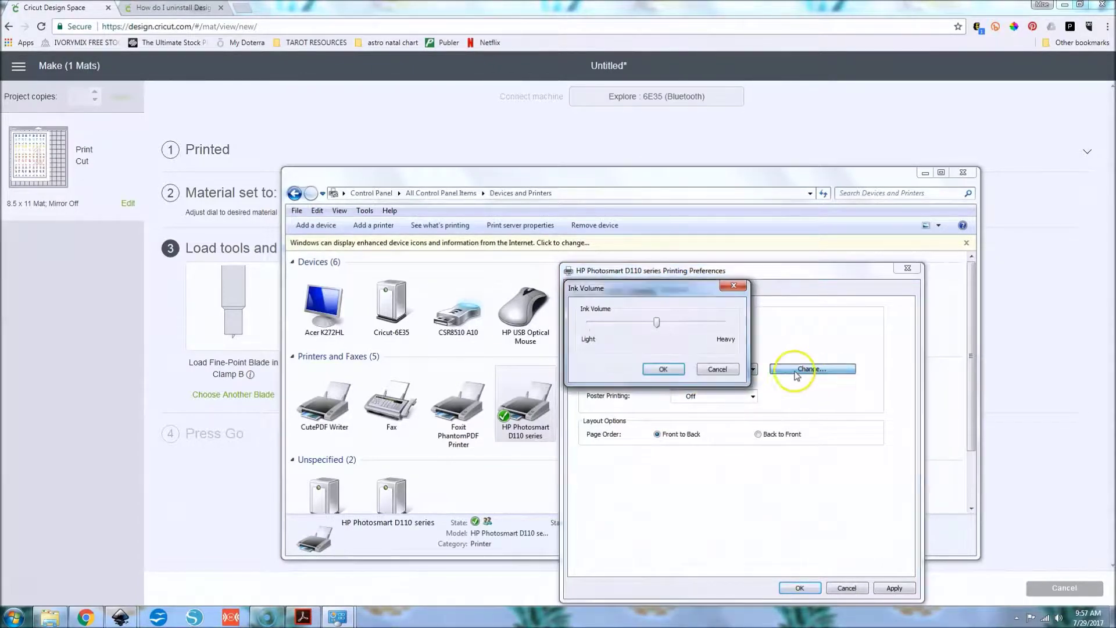
{"action": "left_click", "coordinate": [661, 369]}
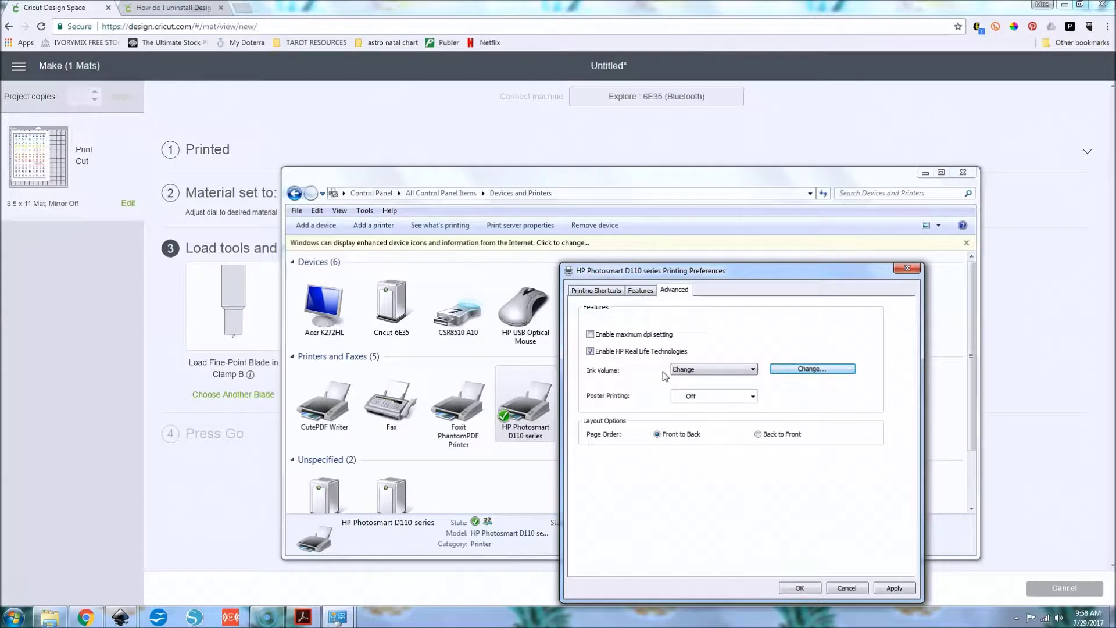
{"action": "left_click", "coordinate": [812, 589]}
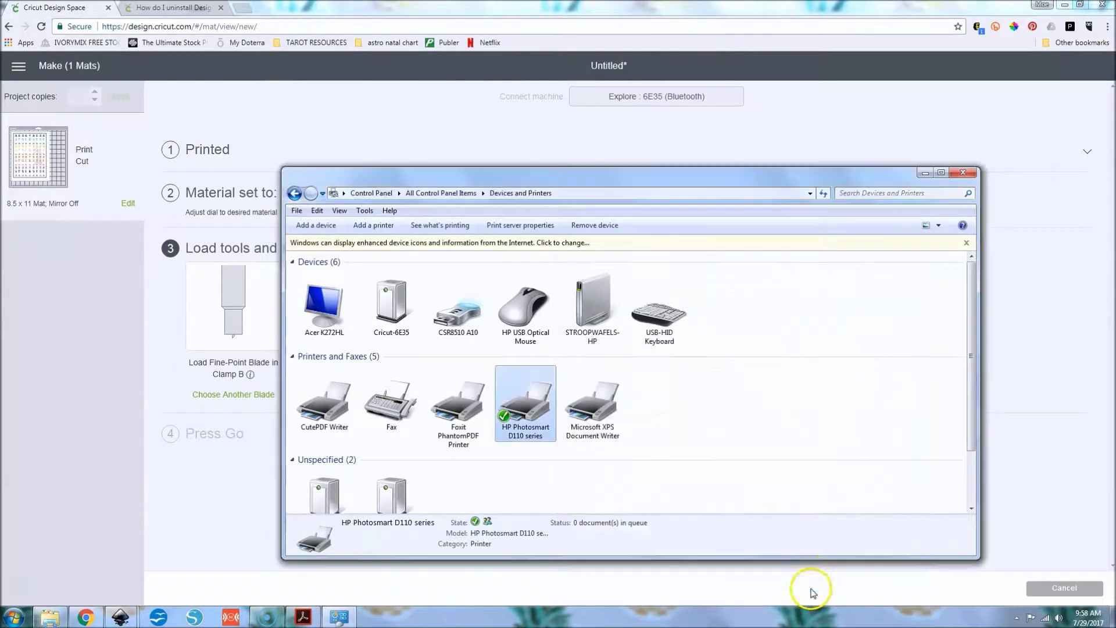
- Reopen the HP Photosmart D110 series printing preferences and review the paper type, print quality and ink volume
{"action": "double_click", "coordinate": [524, 403]}
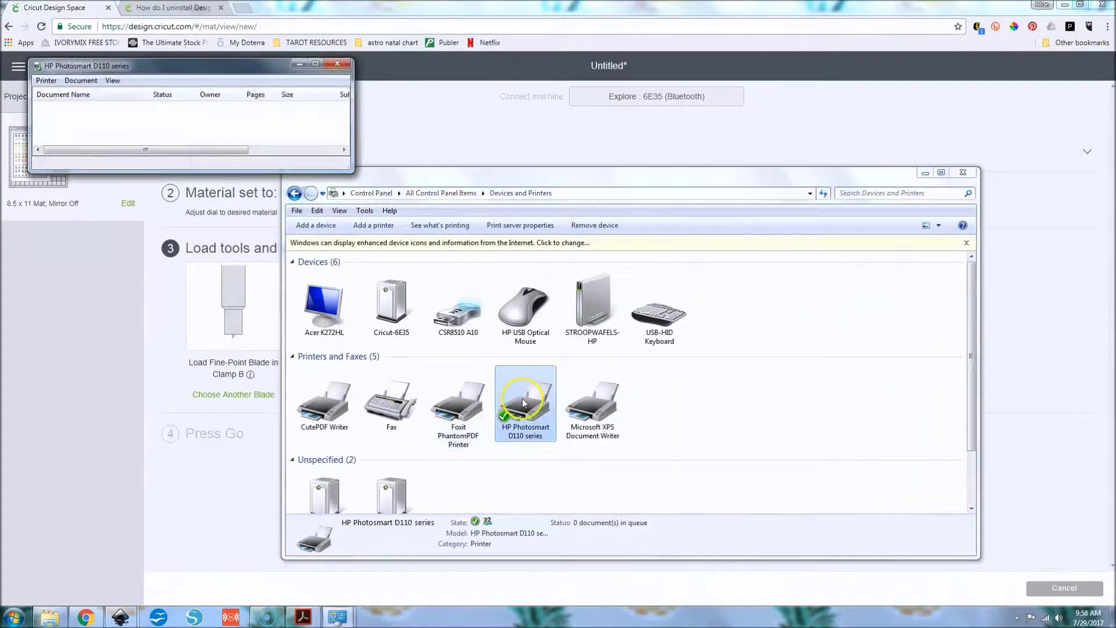
{"action": "left_click", "coordinate": [337, 64]}
{"action": "right_click", "coordinate": [522, 406]}
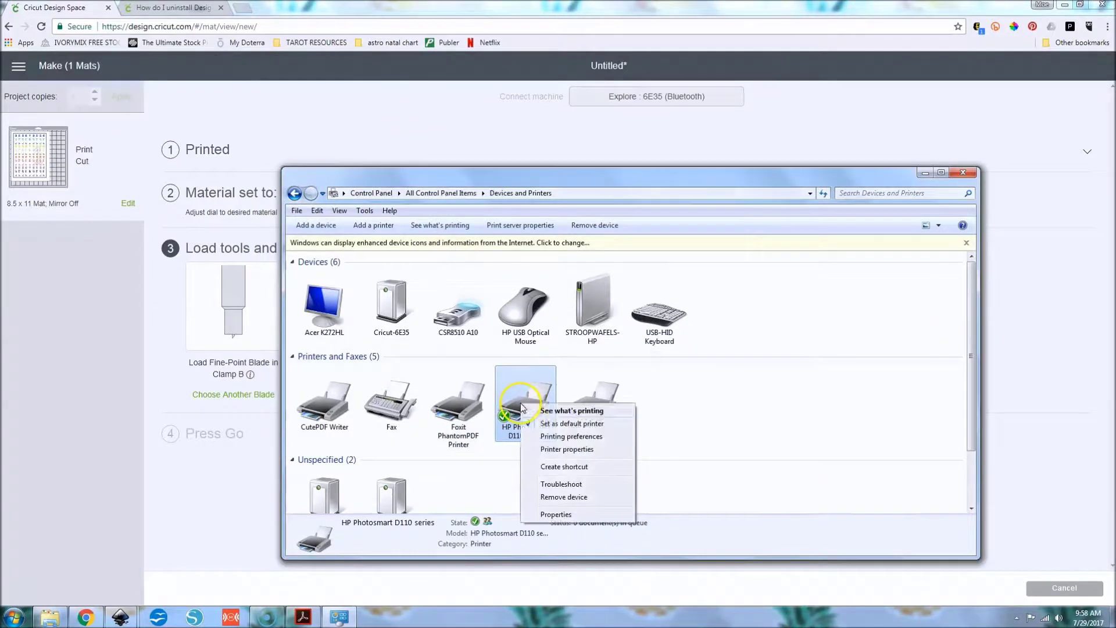
{"action": "left_click", "coordinate": [545, 440]}
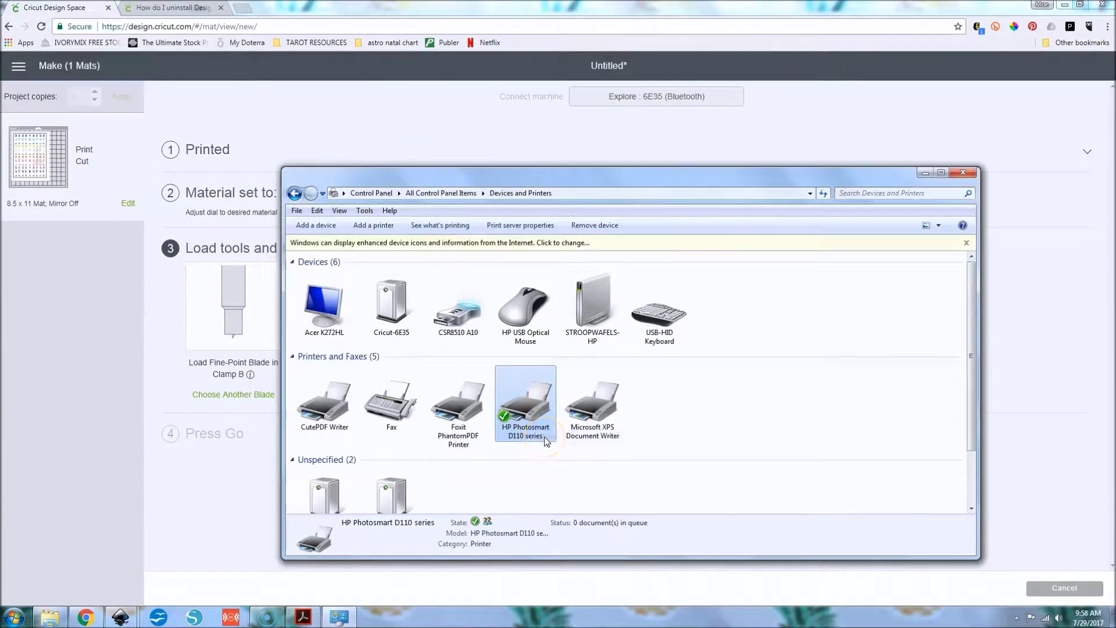
{"action": "left_click", "coordinate": [587, 291]}
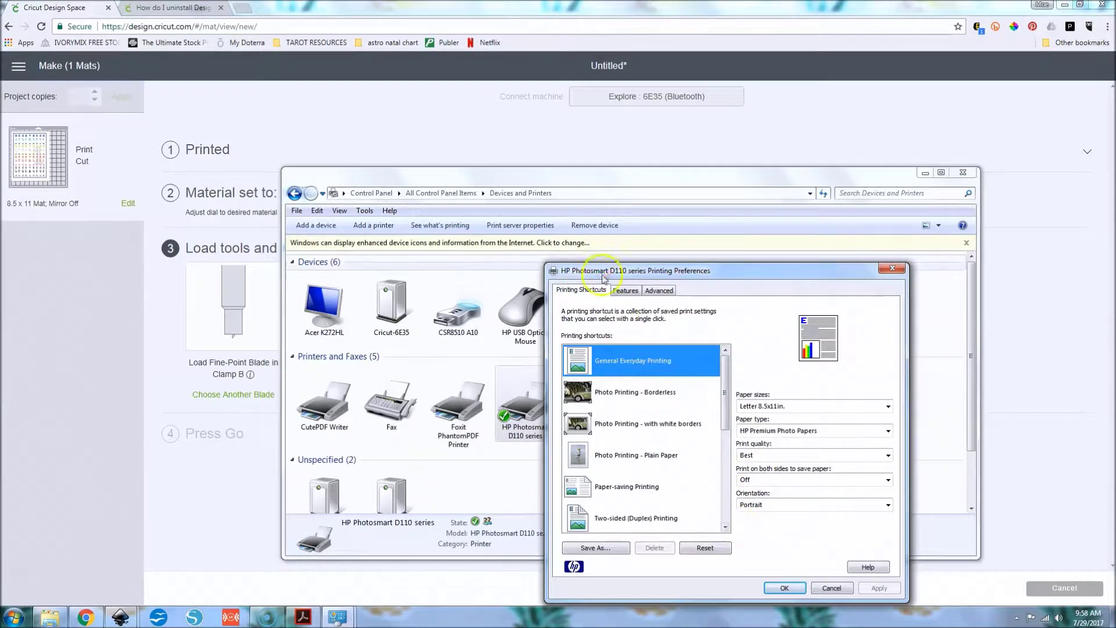
{"action": "left_click", "coordinate": [626, 290]}
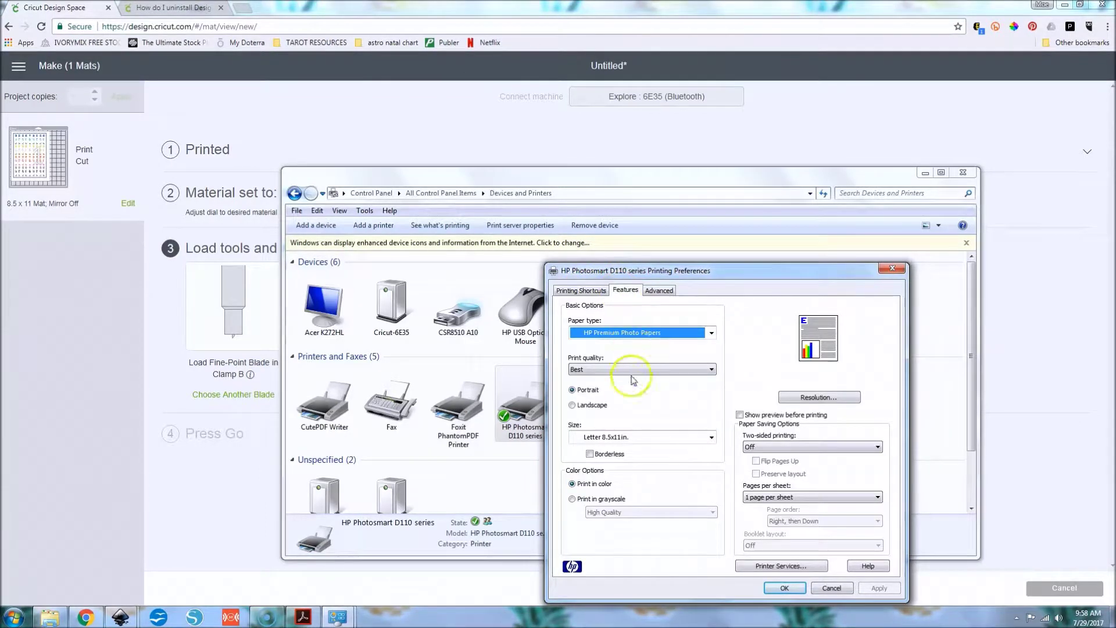
{"action": "left_click", "coordinate": [659, 290]}
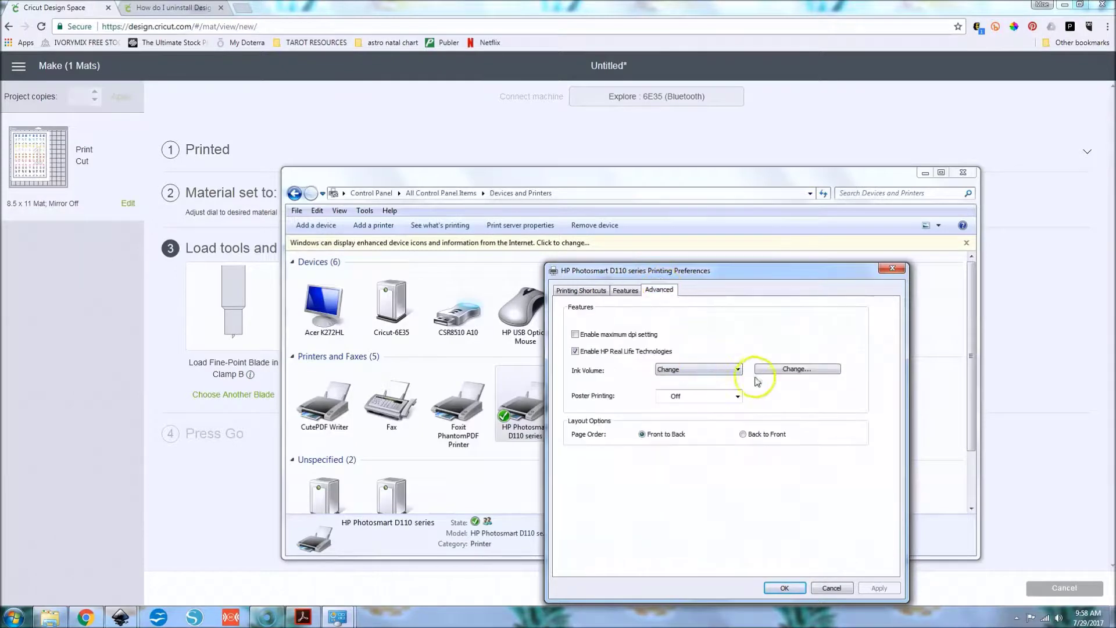
{"action": "left_click", "coordinate": [773, 369]}
{"action": "key", "text": "Return"}
- Save the current print settings as a printing shortcut named Best For Sticker, apply it and close the preferences
{"action": "left_click", "coordinate": [574, 290]}
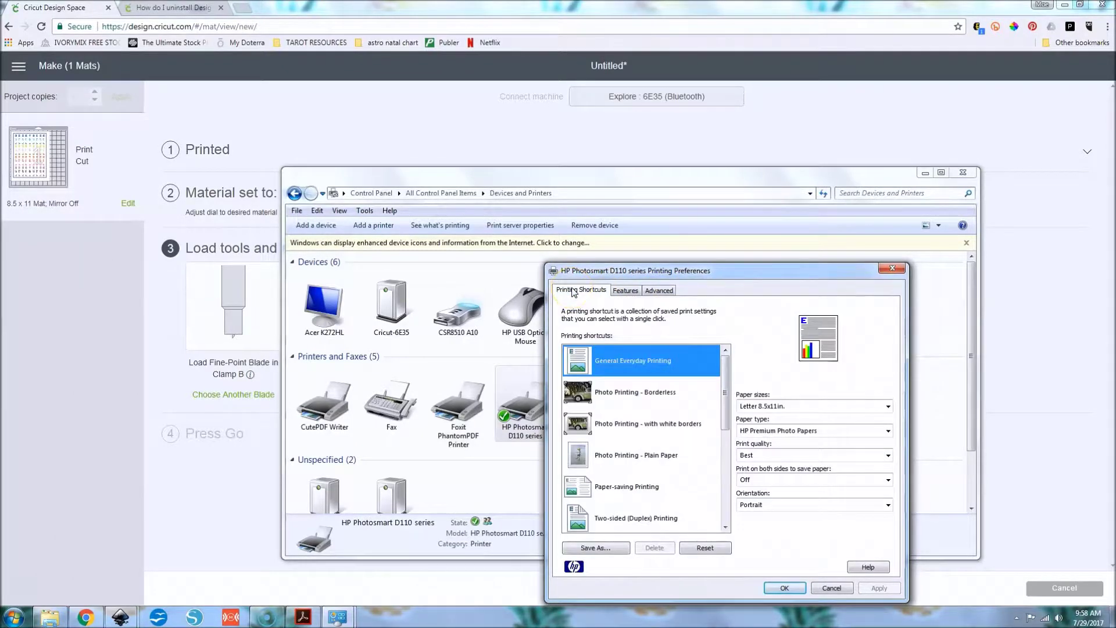
{"action": "left_click", "coordinate": [609, 550]}
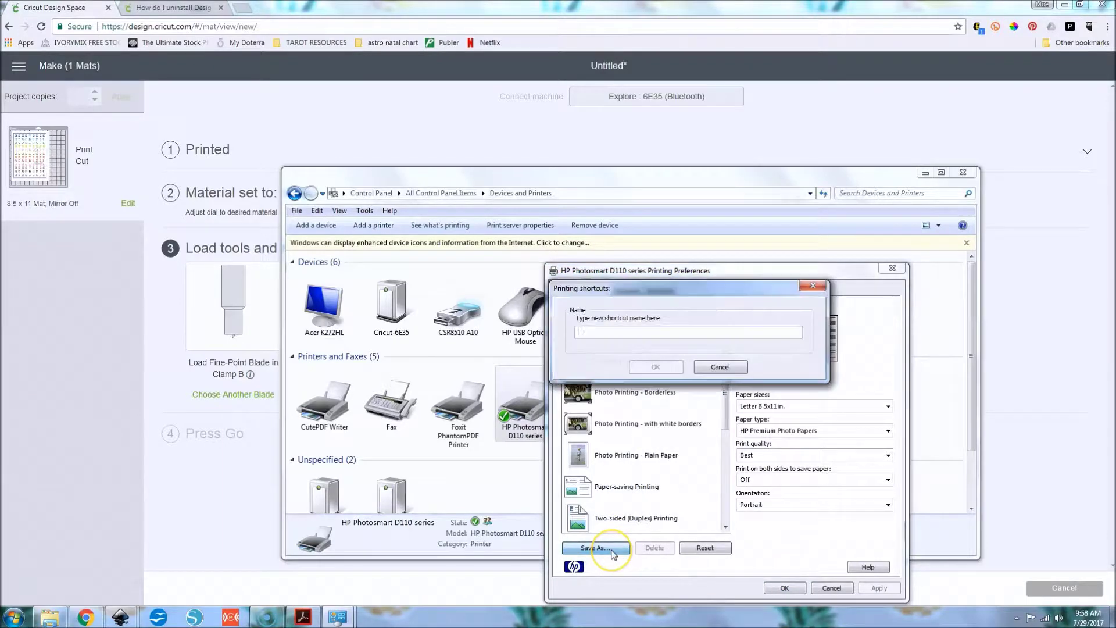
{"action": "type", "text": "b"}
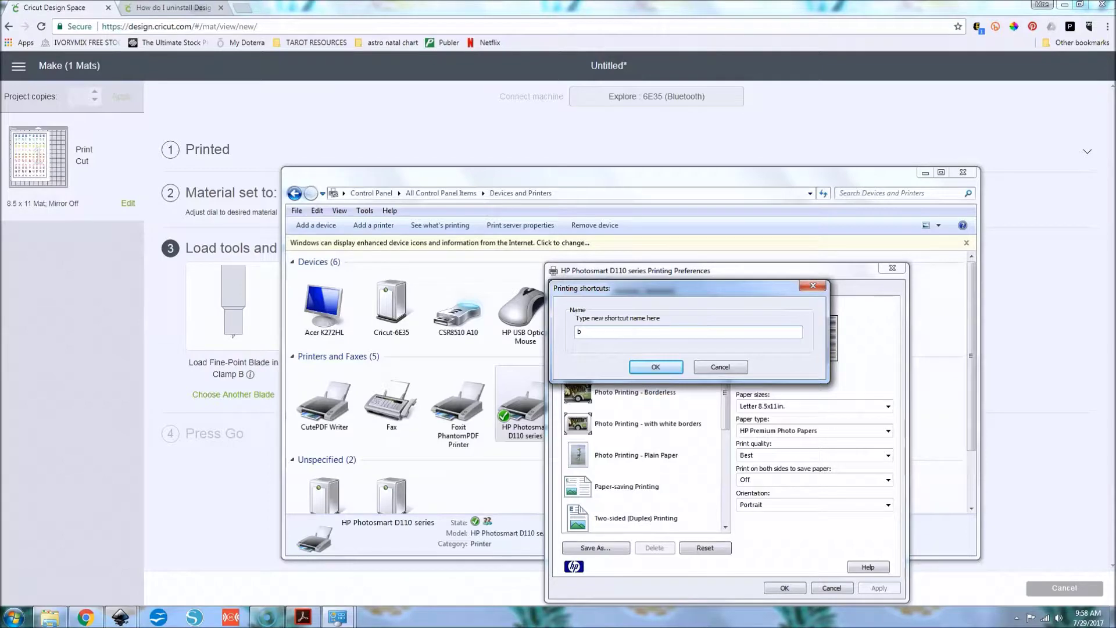
{"action": "key", "text": "BackSpace"}
{"action": "type", "text": "B"}
{"action": "left_click", "coordinate": [656, 366]}
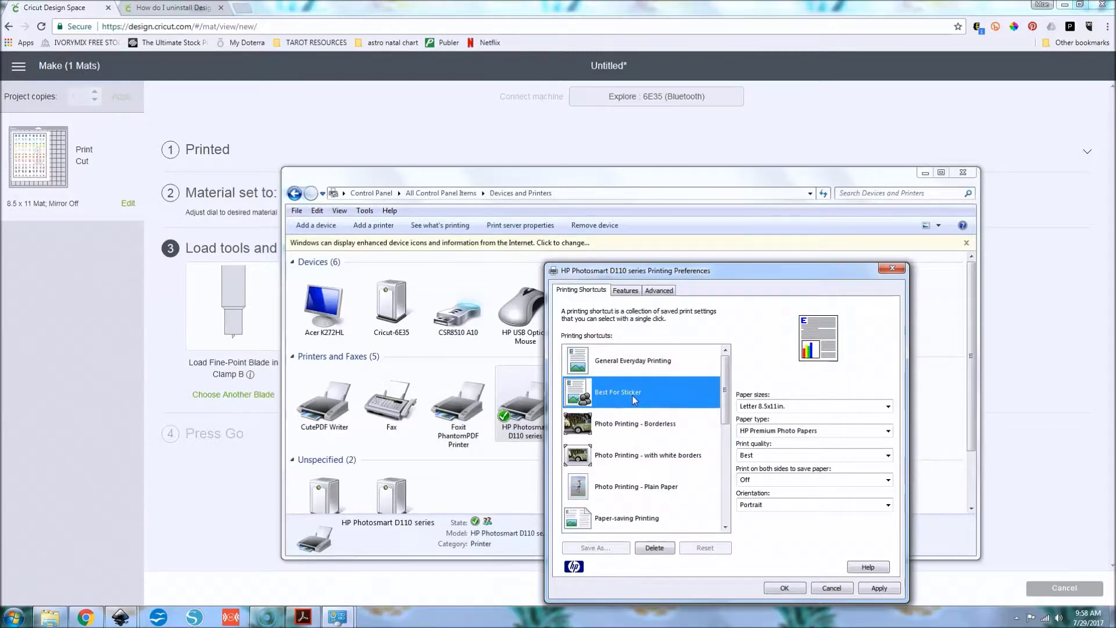
{"action": "left_click", "coordinate": [879, 588]}
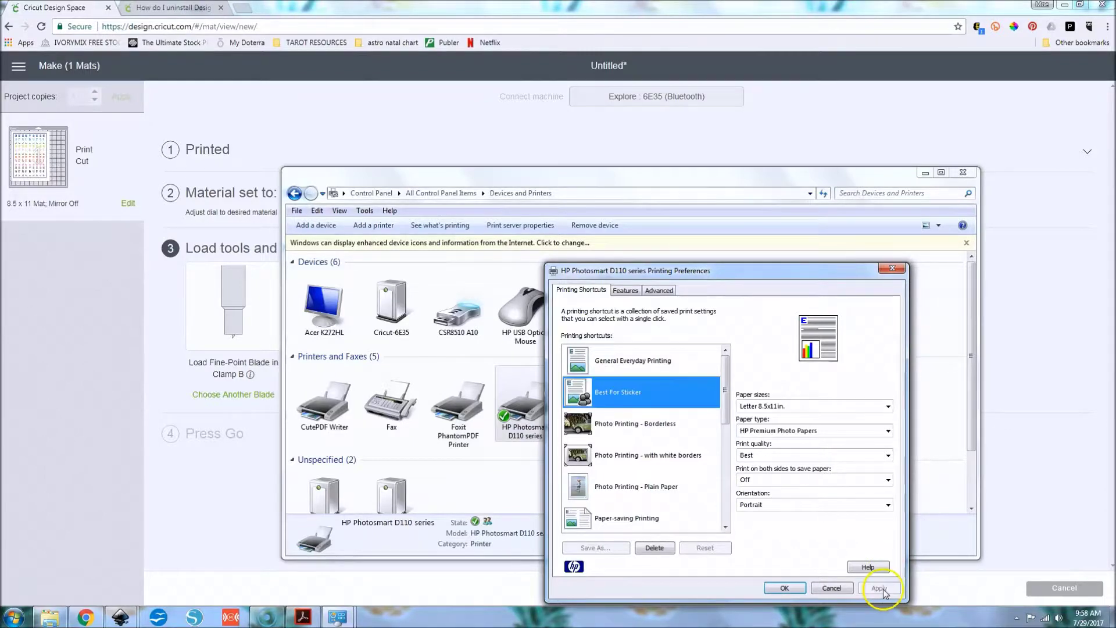
{"action": "left_click", "coordinate": [893, 269]}
- Return to Cricut Design Space, review the print setup for the sticker sheet and dismiss it without printing
{"action": "left_click", "coordinate": [786, 138]}
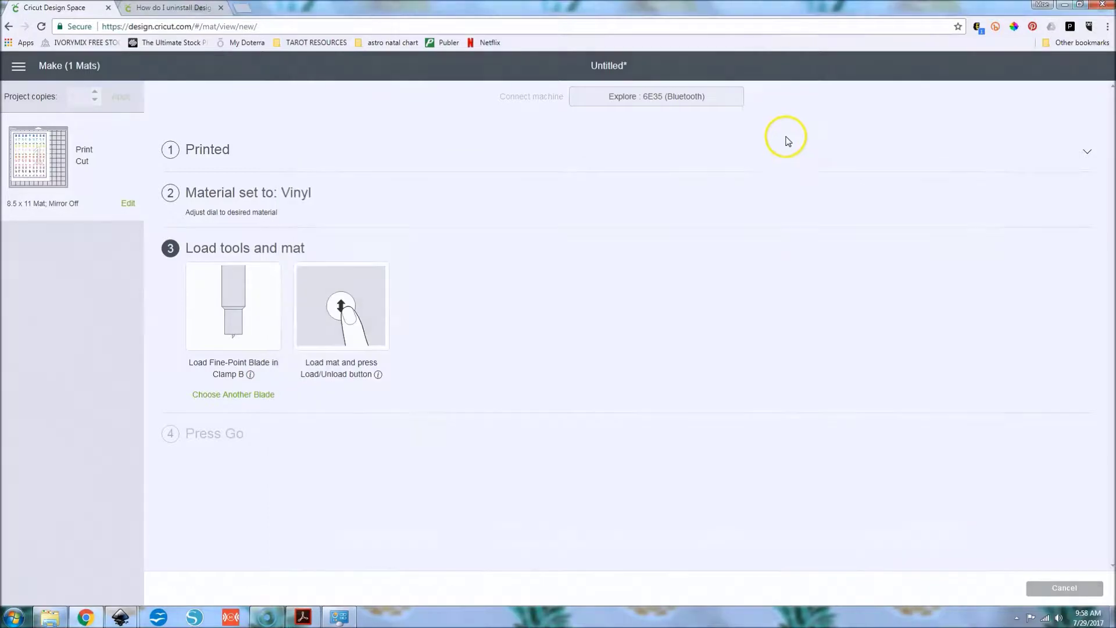
{"action": "left_click", "coordinate": [208, 149]}
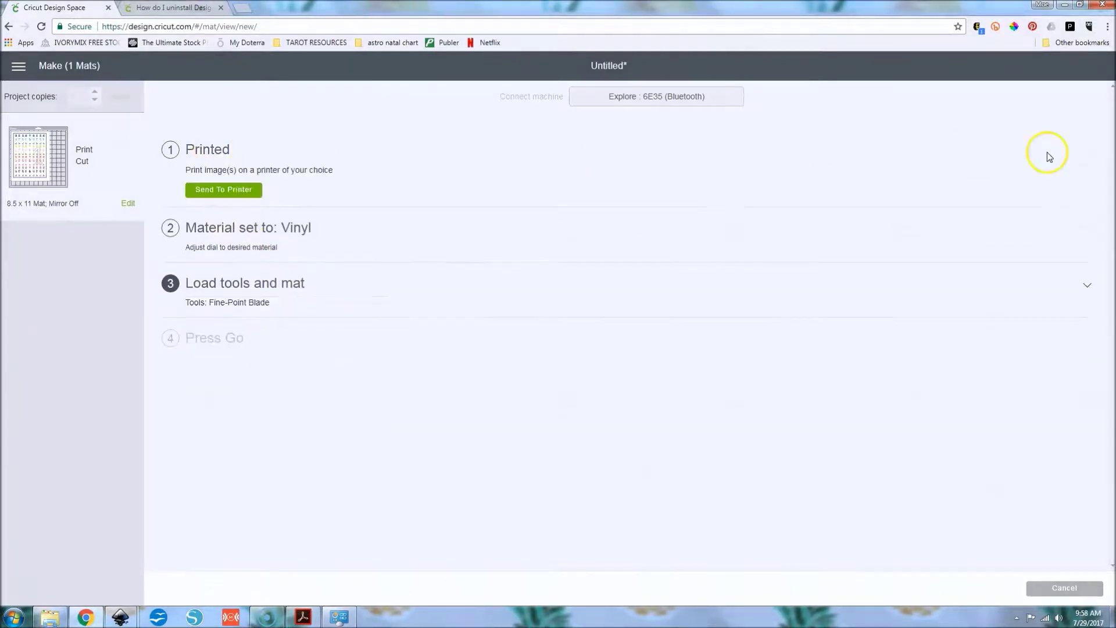
{"action": "left_click", "coordinate": [247, 191]}
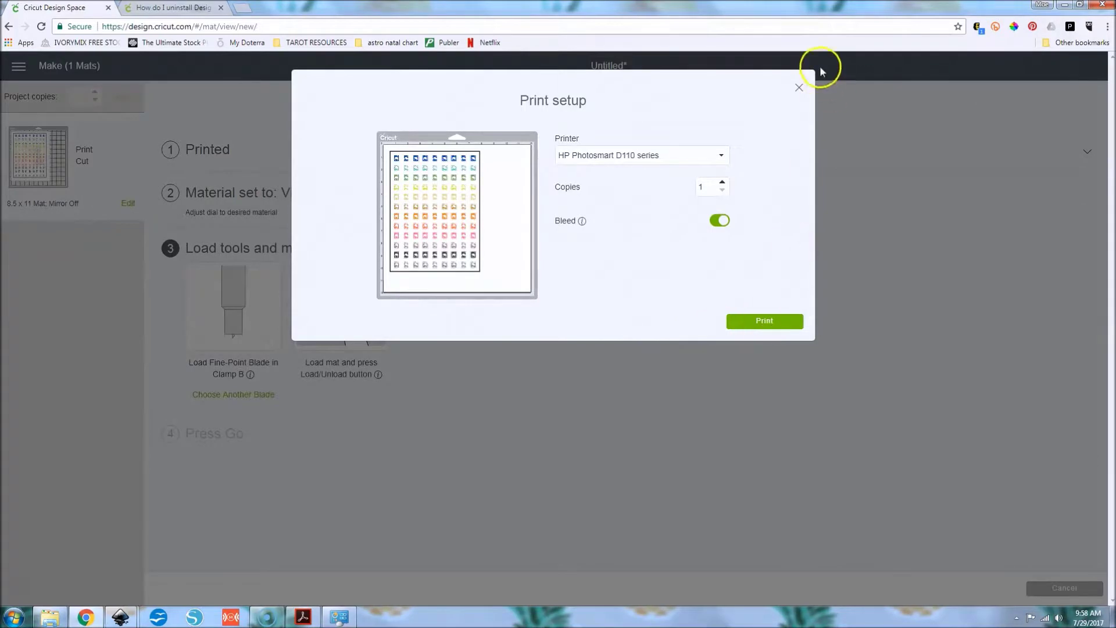
{"action": "left_click", "coordinate": [799, 89]}
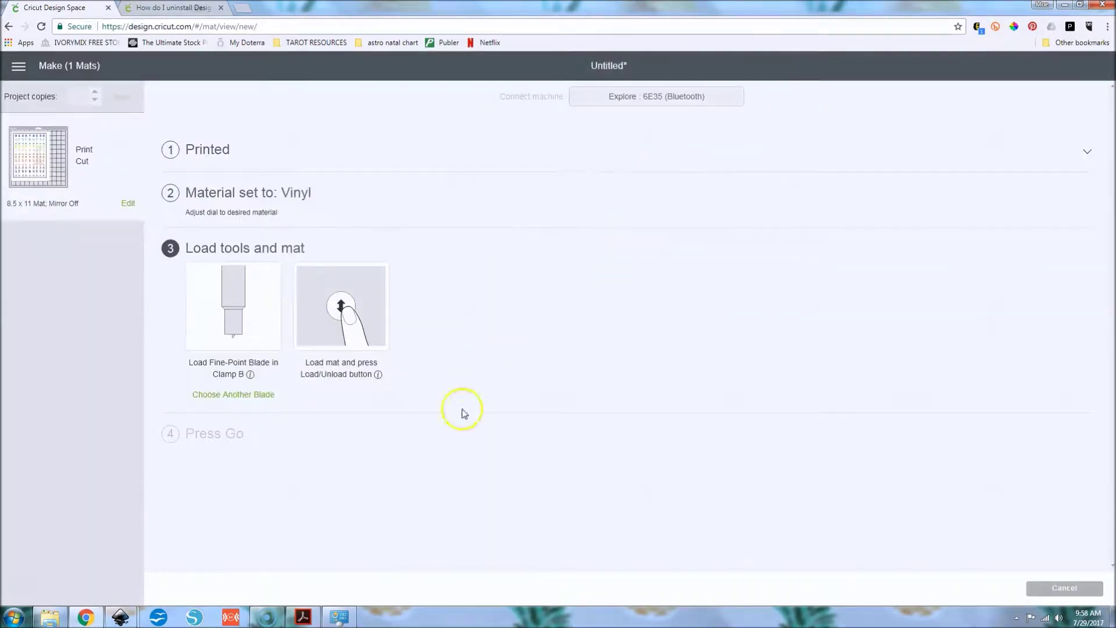
- Switch to Adobe Acrobat Reader to view personal size day on one page.pdf
{"action": "left_click", "coordinate": [303, 616]}
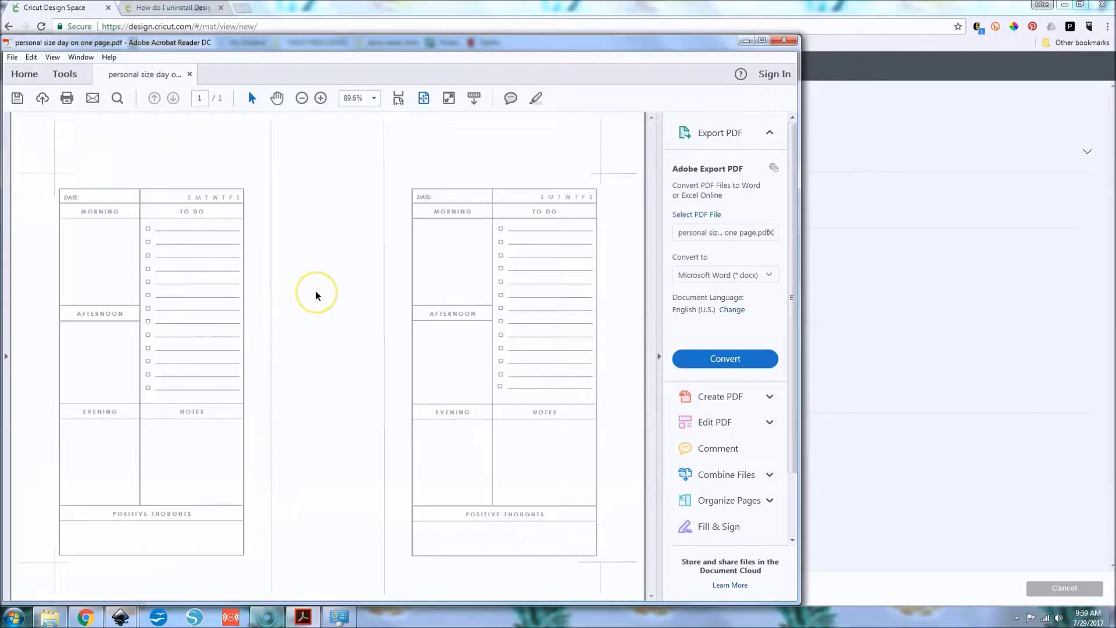
- Compare the Best For Sticker and General Everyday Printing shortcuts in the PDF's printer properties, accept General Everyday Printing and cancel the print
{"action": "left_click", "coordinate": [12, 57]}
{"action": "left_click", "coordinate": [45, 253]}
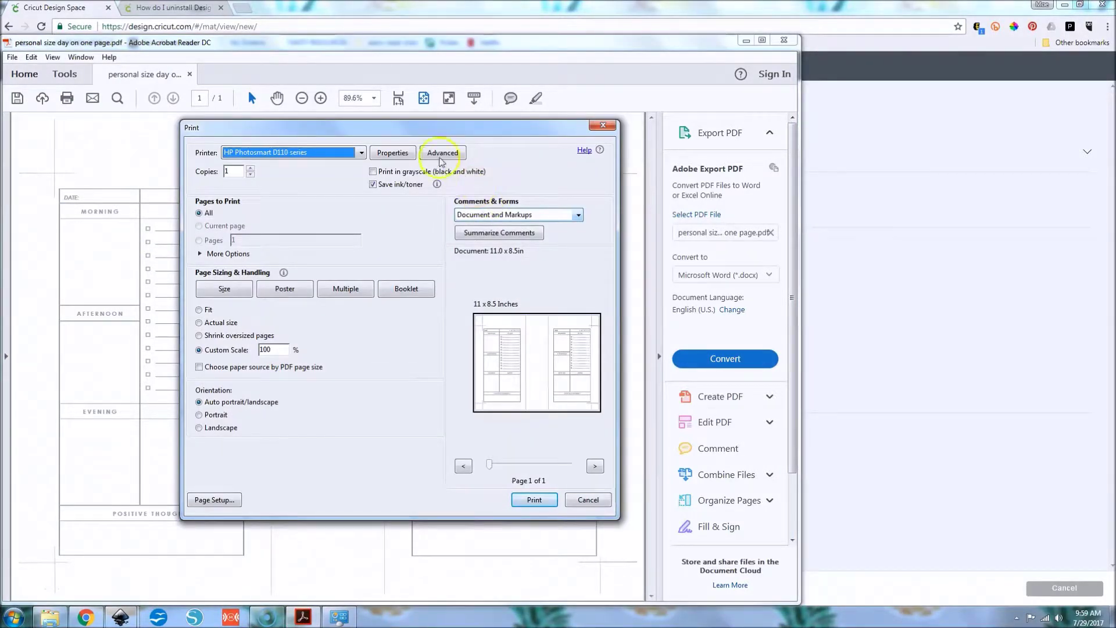
{"action": "left_click", "coordinate": [393, 152]}
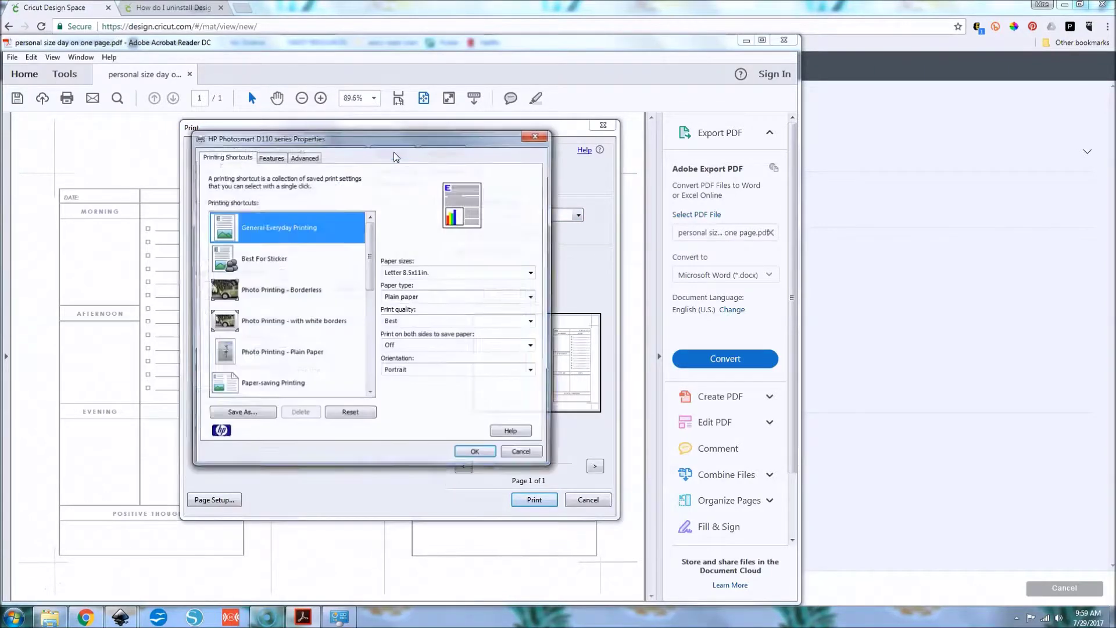
{"action": "left_click", "coordinate": [298, 256]}
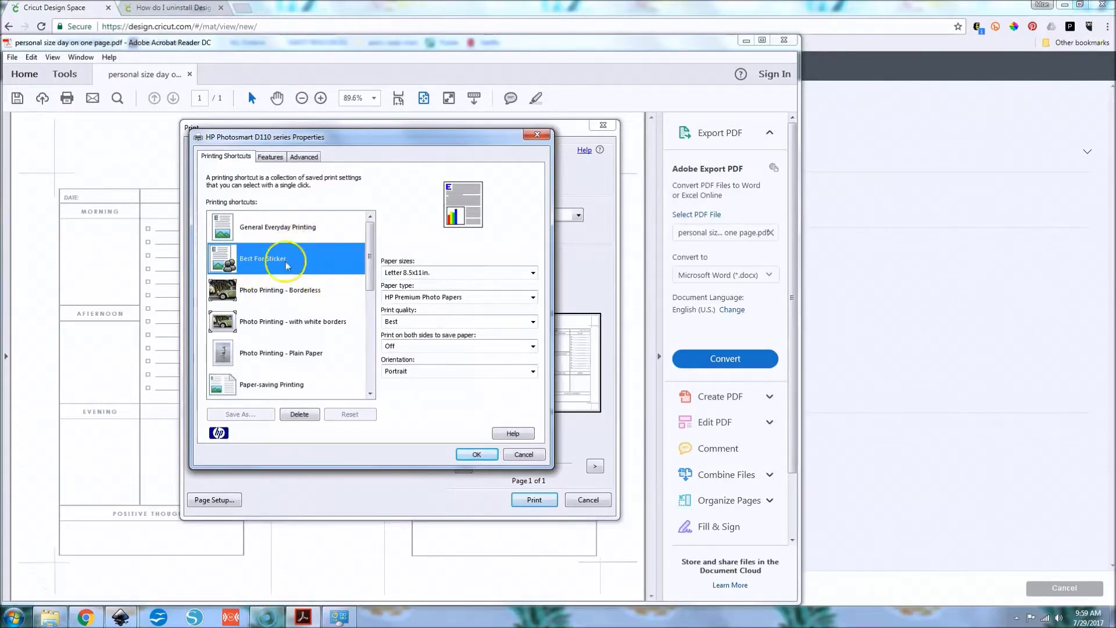
{"action": "left_click", "coordinate": [269, 229]}
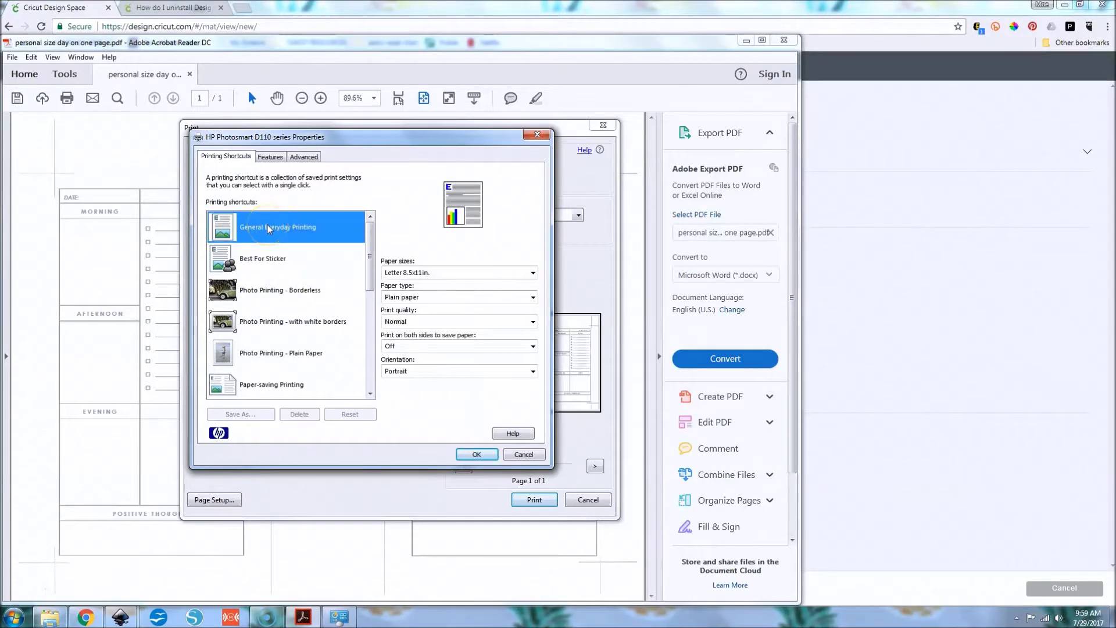
{"action": "left_click", "coordinate": [476, 453]}
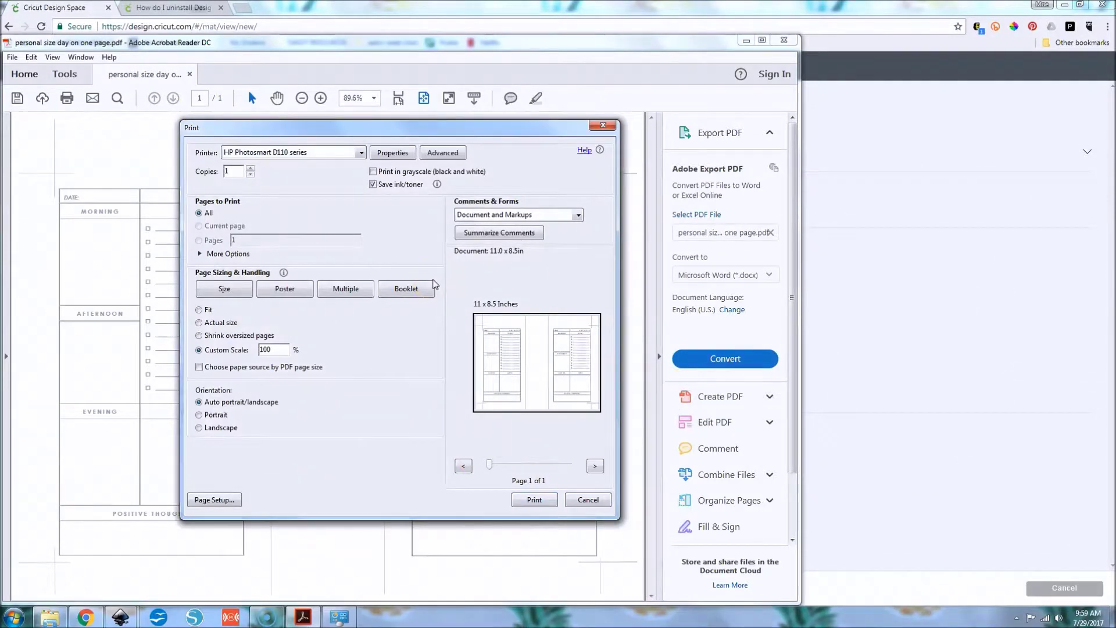
{"action": "left_click", "coordinate": [587, 499]}
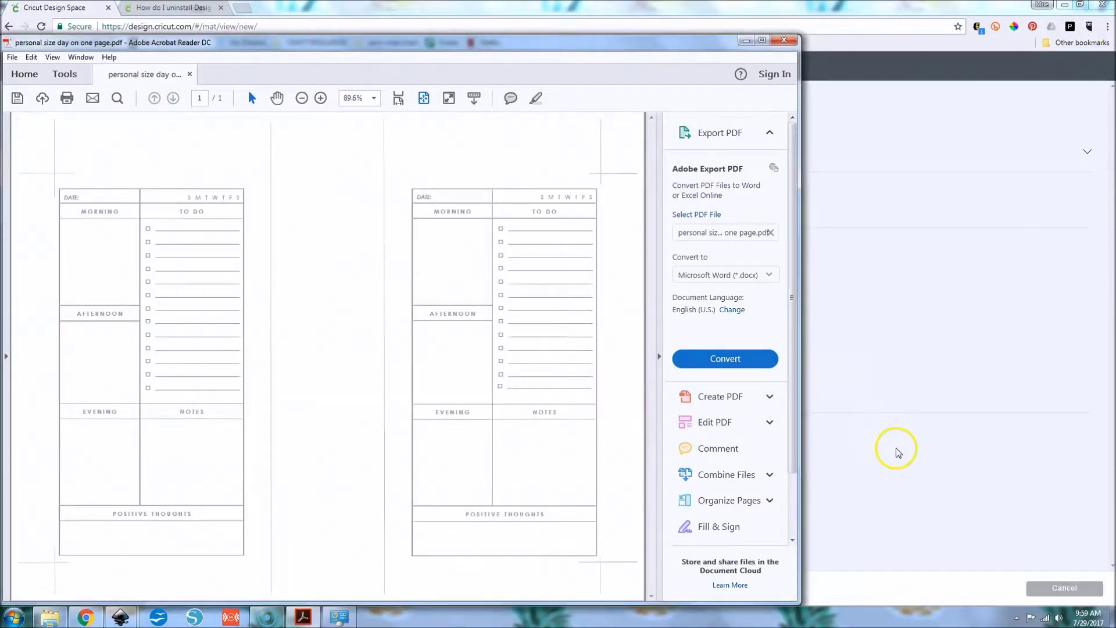
- Open the HP Photosmart D110 series printing preferences from Devices and Printers, select the Best For Sticker shortcut, and close the preferences and Control Panel
{"action": "left_click", "coordinate": [15, 615]}
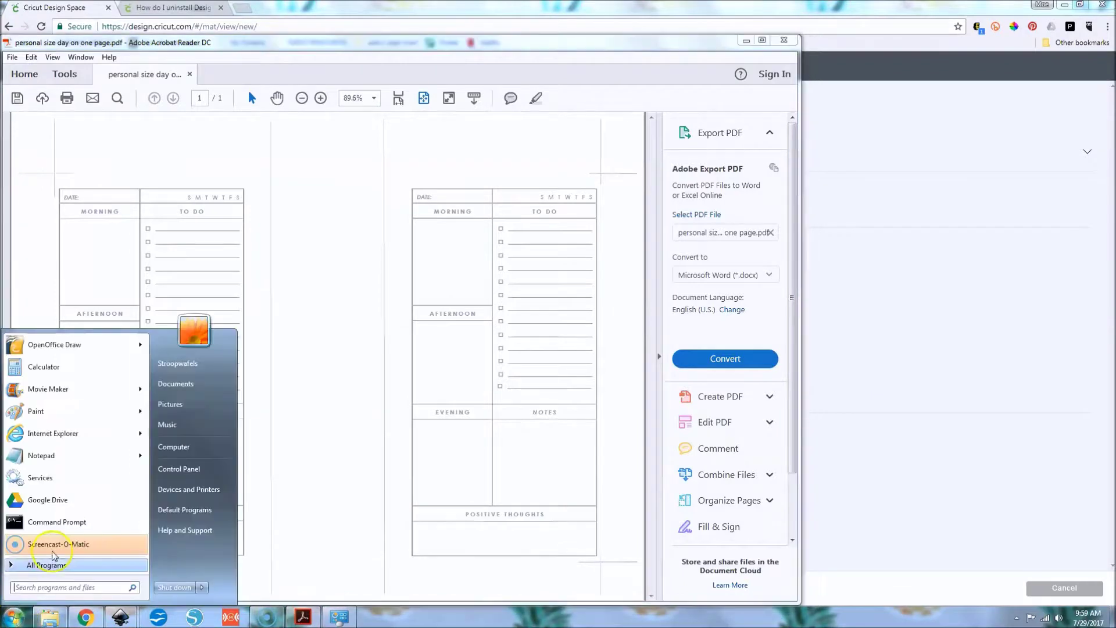
{"action": "left_click", "coordinate": [175, 468]}
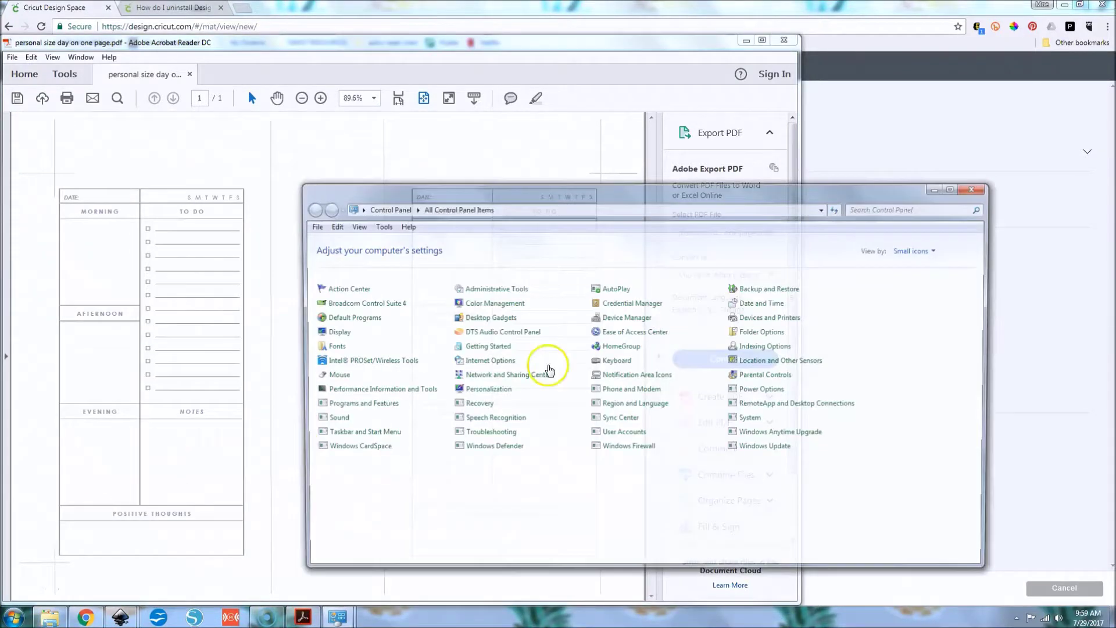
{"action": "left_click", "coordinate": [764, 319]}
{"action": "double_click", "coordinate": [537, 395]}
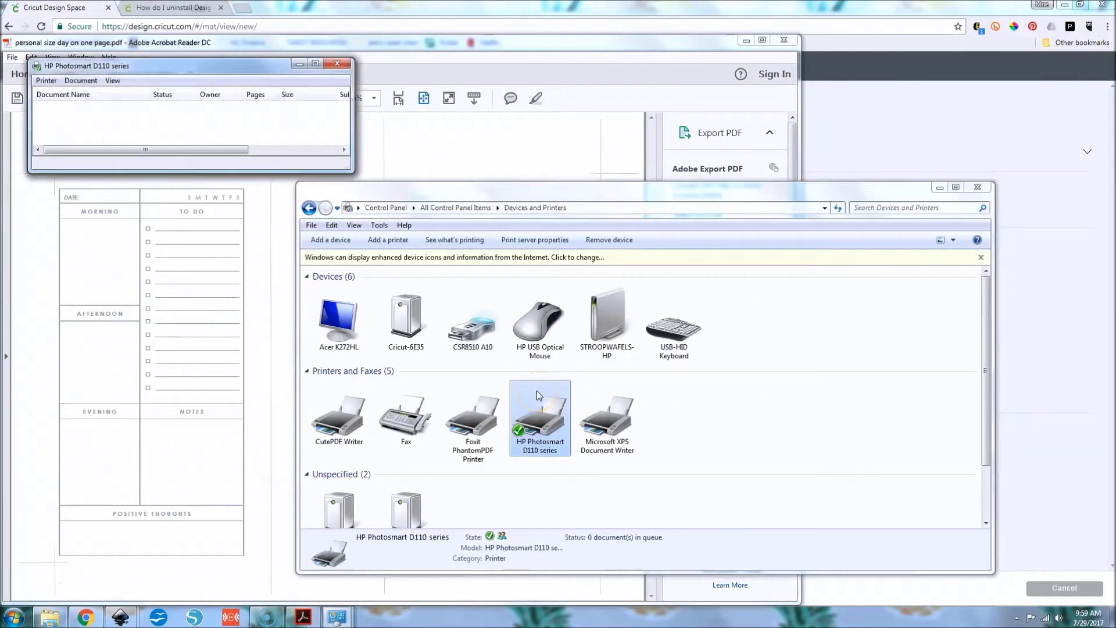
{"action": "right_click", "coordinate": [531, 402]}
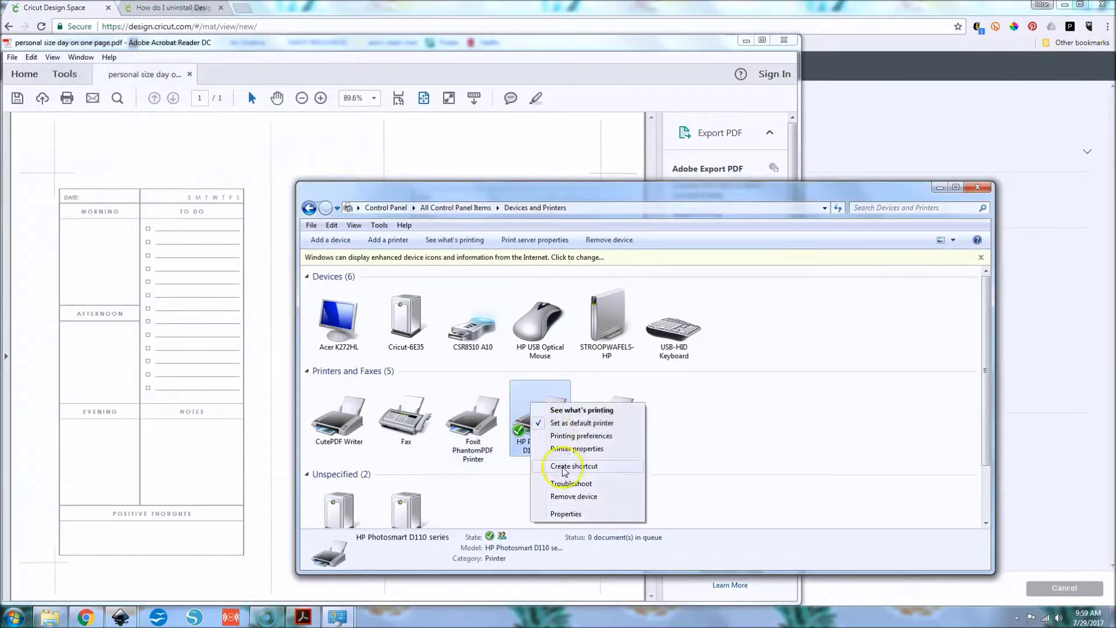
{"action": "left_click", "coordinate": [570, 436]}
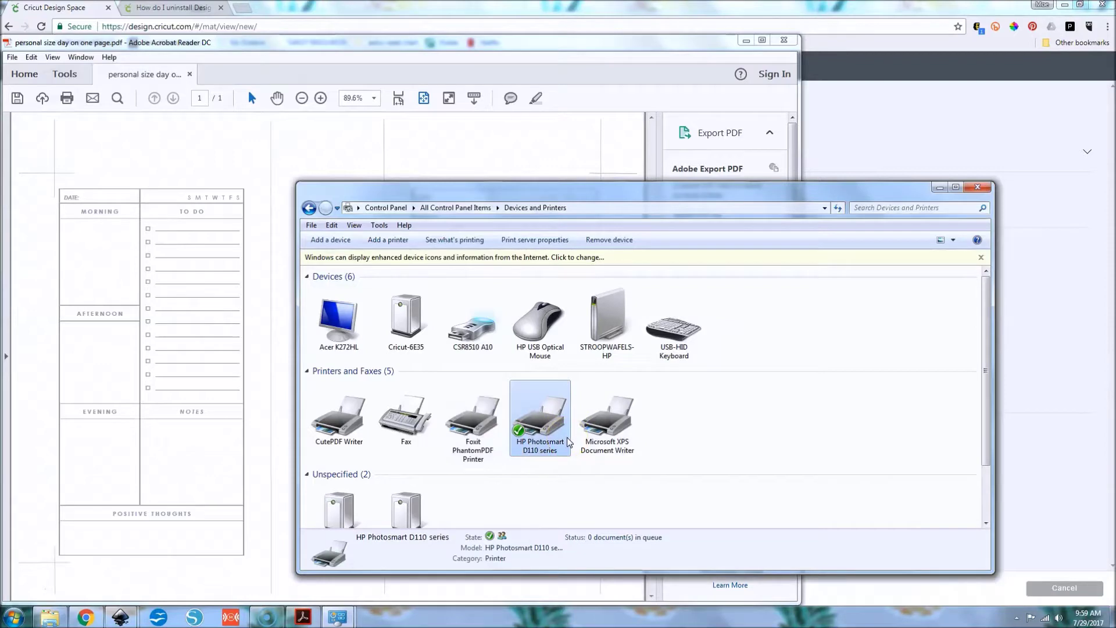
{"action": "left_click", "coordinate": [643, 393]}
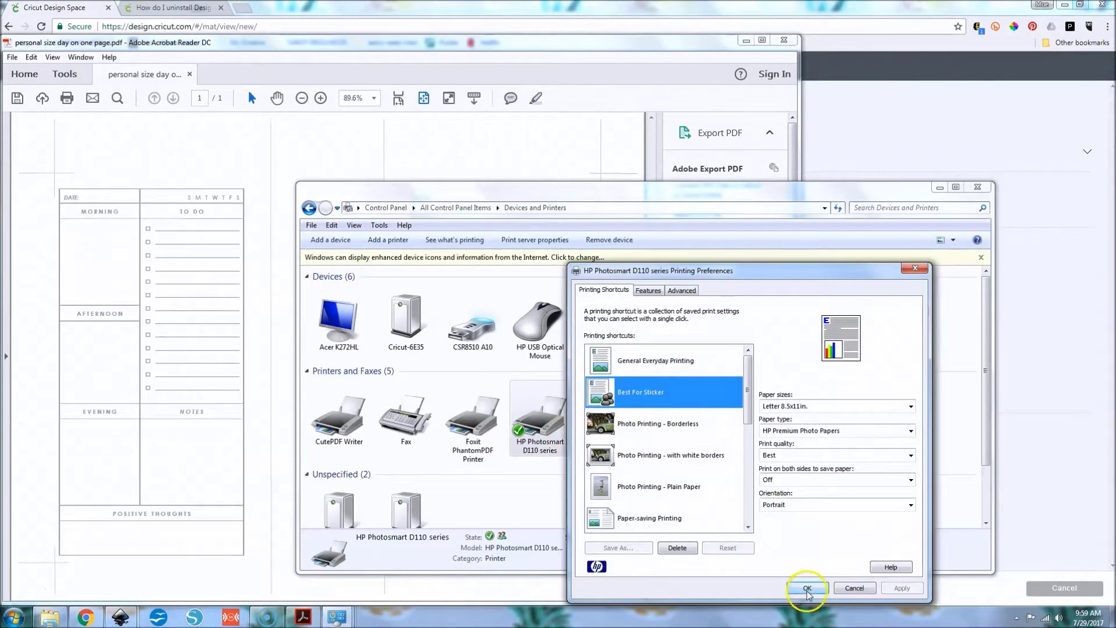
{"action": "left_click", "coordinate": [929, 263]}
{"action": "left_click", "coordinate": [977, 186]}
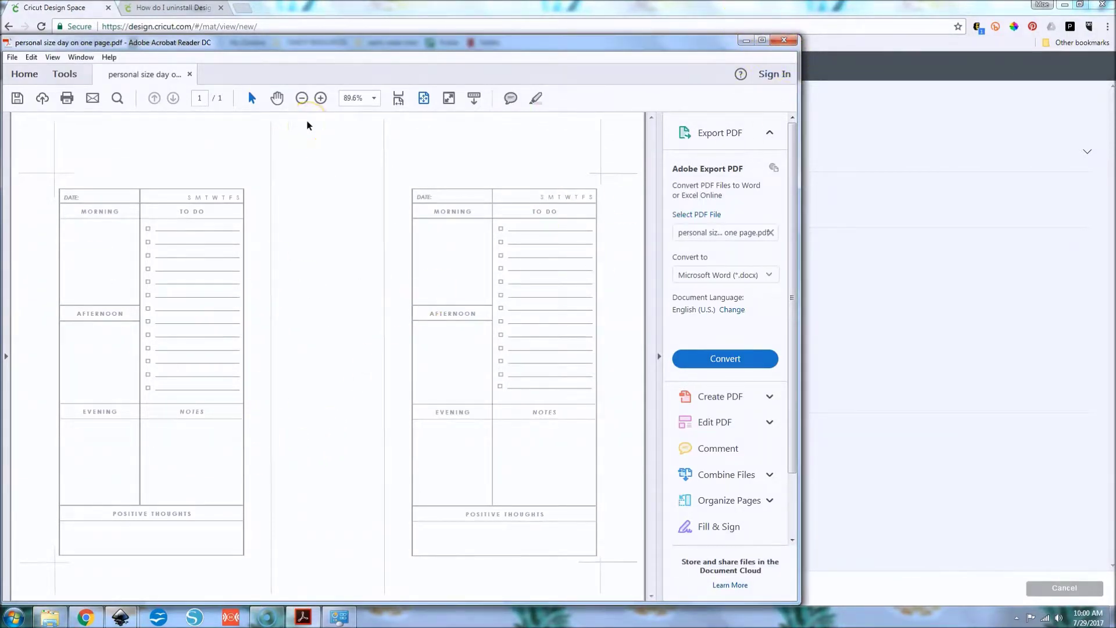
- Reopen the PDF's print setup, browse the printing shortcuts, accept General Everyday Printing and dismiss the setup without printing
{"action": "left_click", "coordinate": [11, 57]}
{"action": "left_click", "coordinate": [43, 255]}
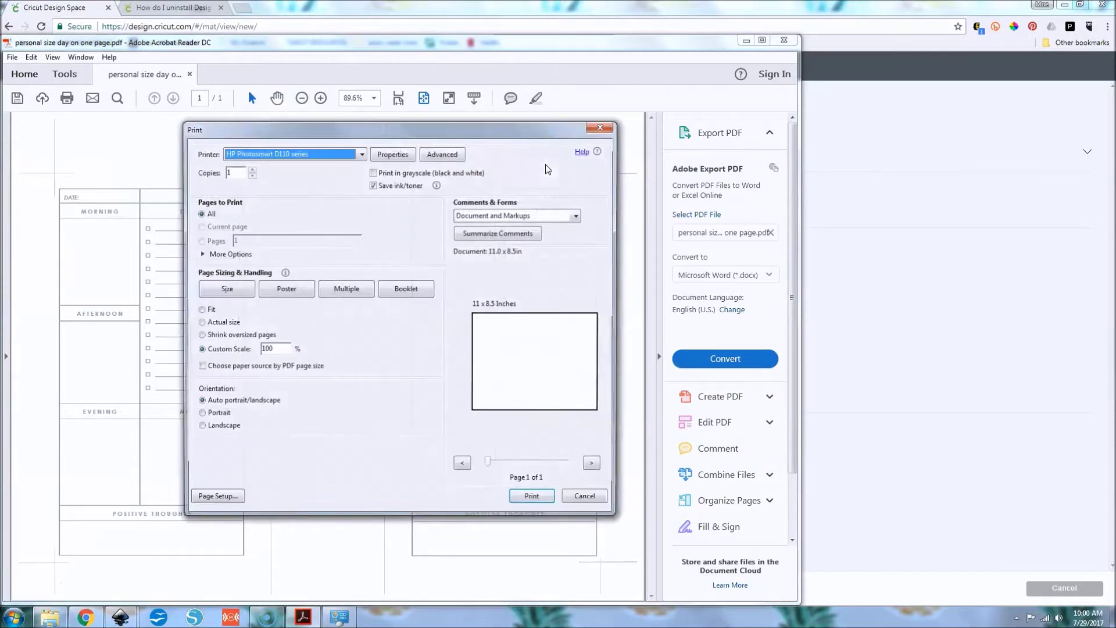
{"action": "left_click", "coordinate": [406, 154]}
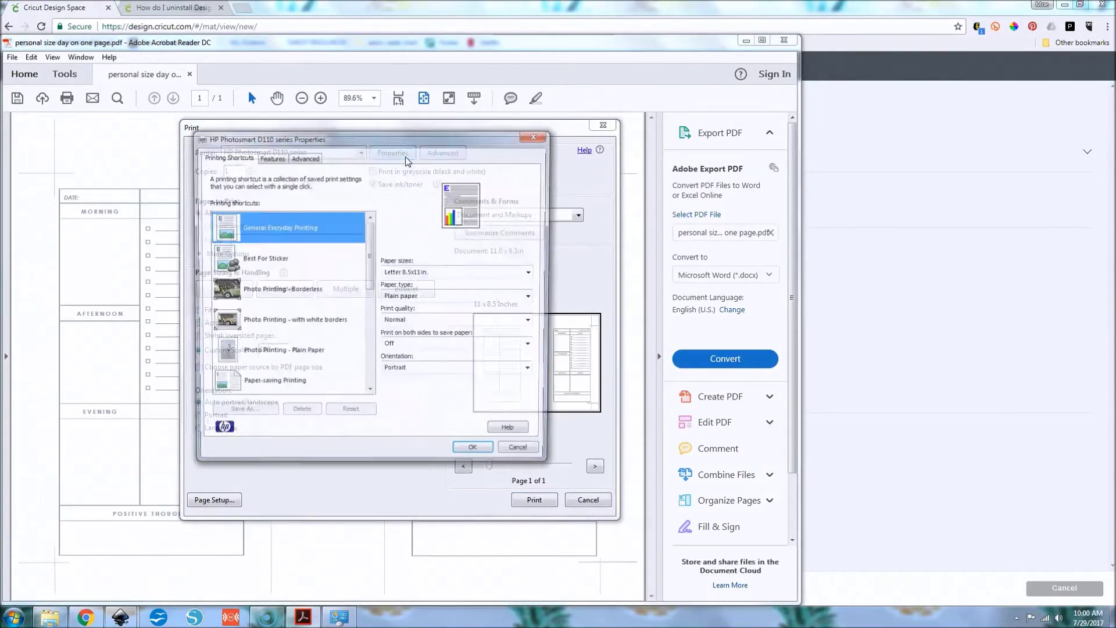
{"action": "left_click", "coordinate": [308, 258]}
{"action": "left_click", "coordinate": [302, 235]}
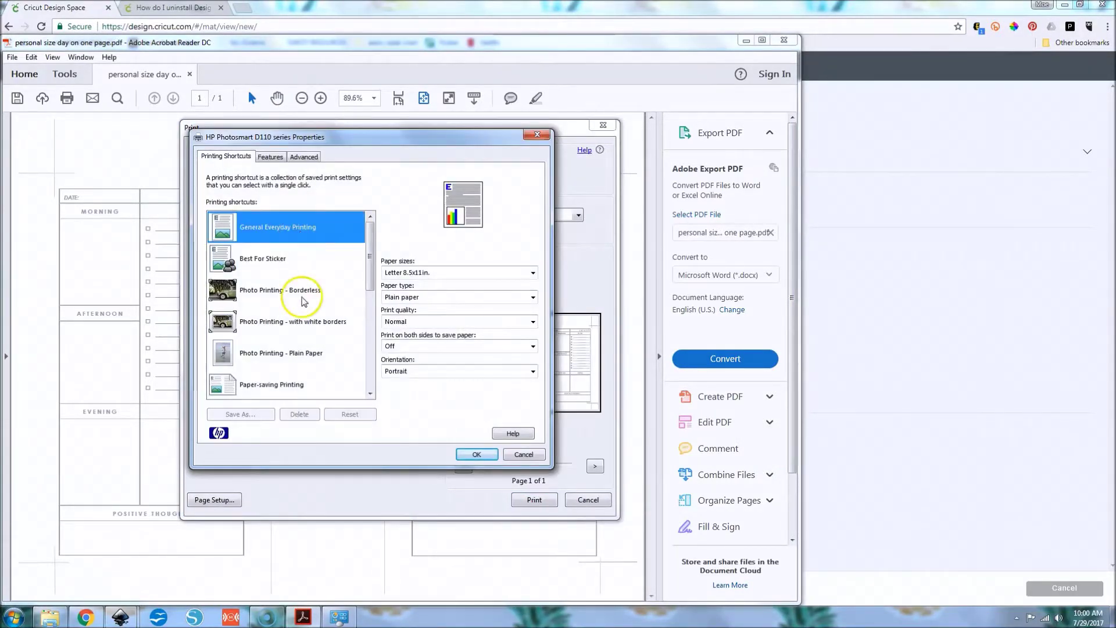
{"action": "left_click", "coordinate": [294, 353]}
{"action": "left_click", "coordinate": [295, 389]}
{"action": "scroll", "coordinate": [302, 268], "scroll_direction": "up", "scroll_amount": 1}
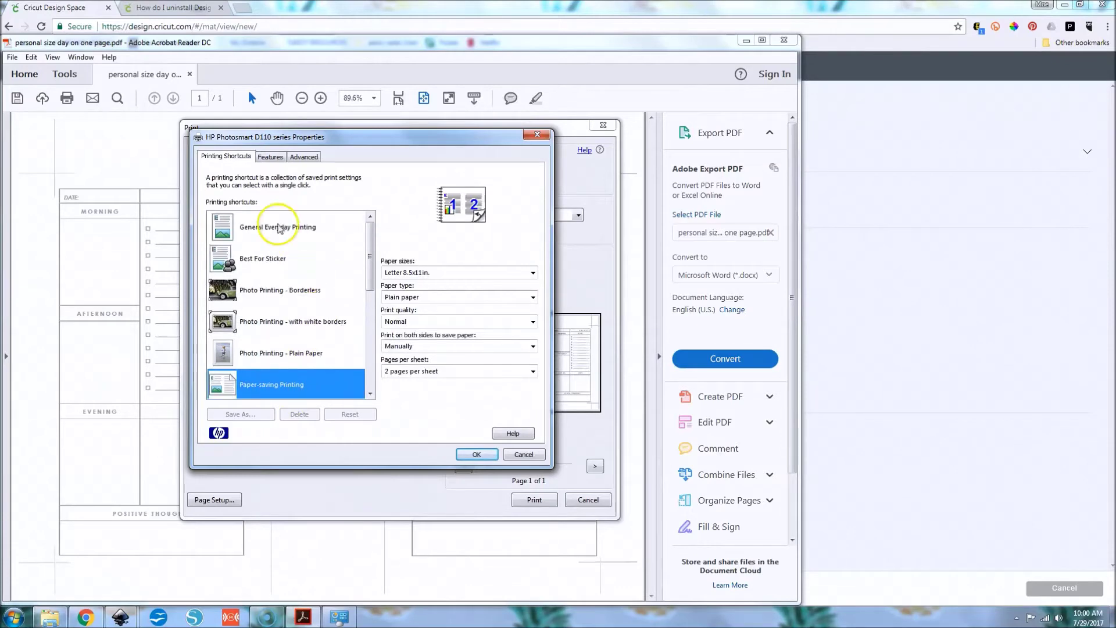
{"action": "left_click", "coordinate": [277, 228]}
{"action": "left_click", "coordinate": [478, 454]}
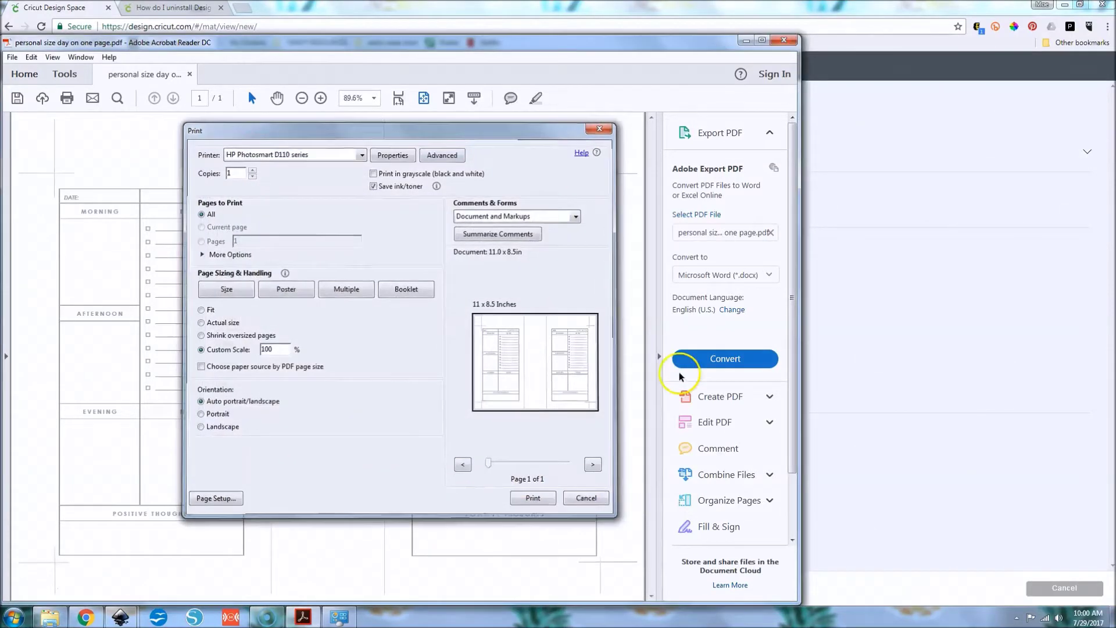
{"action": "key", "text": "Escape"}
- Close the planner PDF and cancel the sticker sheet cut in Cricut Design Space to return to the canvas
{"action": "left_click", "coordinate": [783, 40]}
{"action": "left_click", "coordinate": [457, 350]}
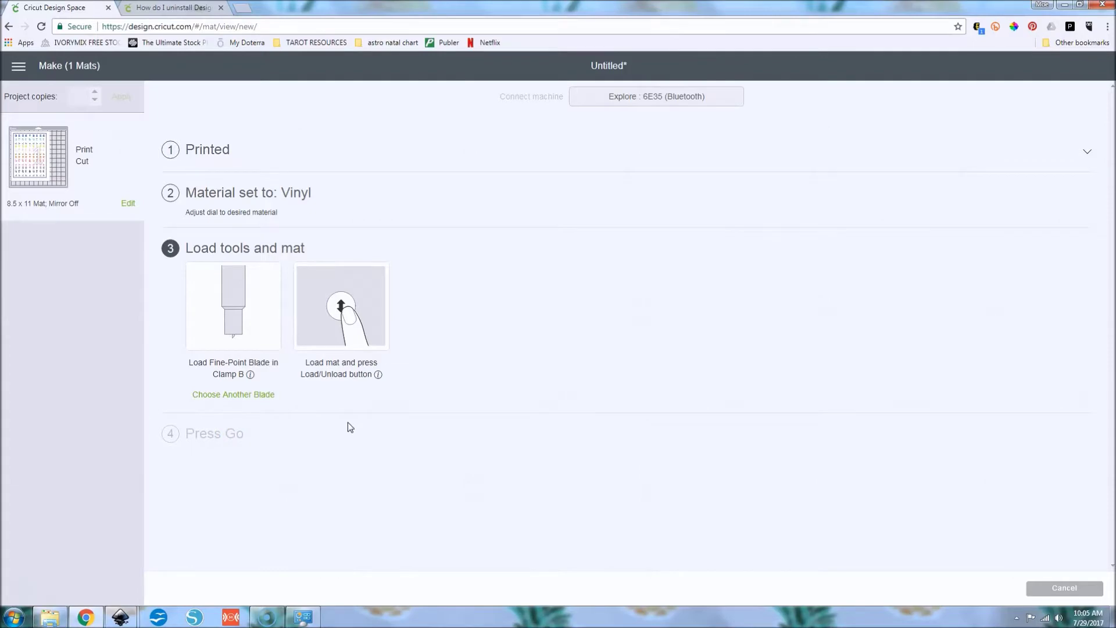
{"action": "left_click", "coordinate": [1056, 588]}
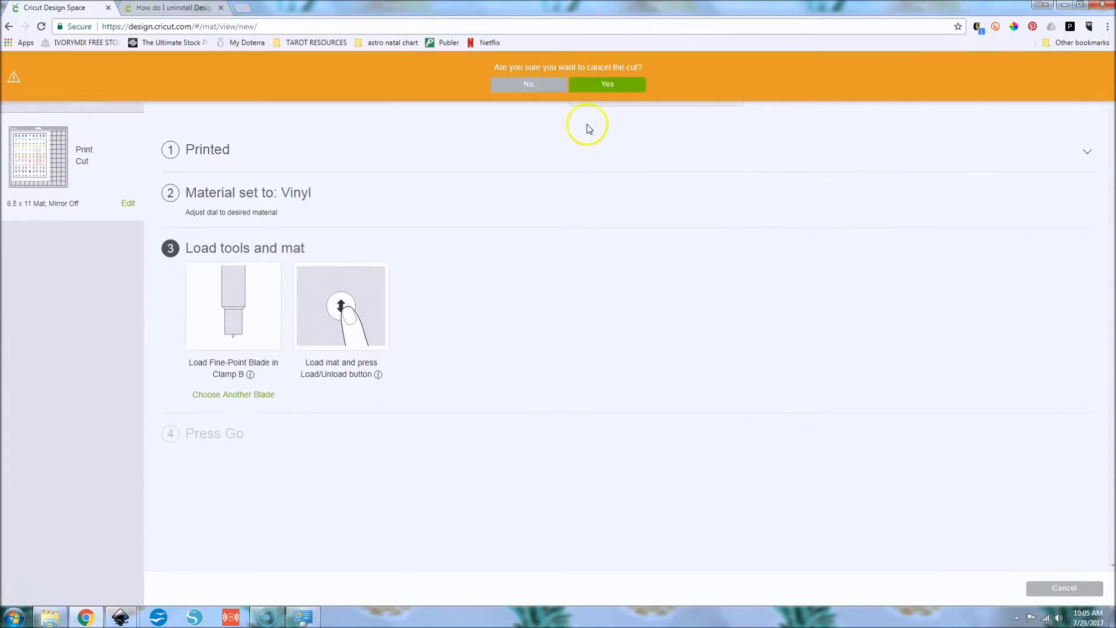
{"action": "left_click", "coordinate": [594, 87]}
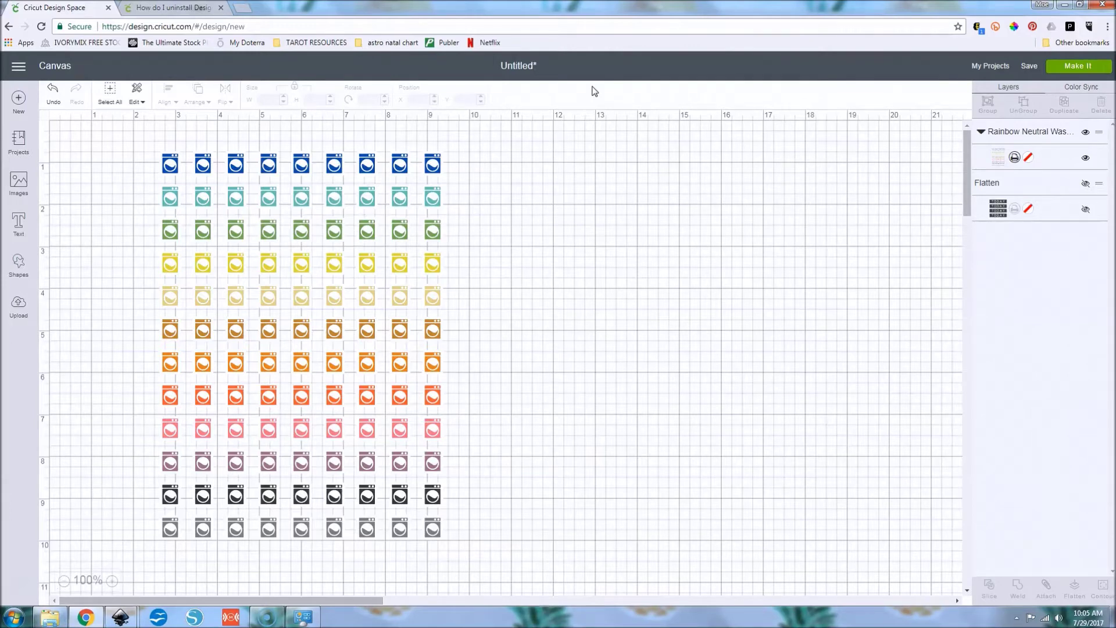
- Select the washing machine sticker sheet on the canvas and open its height for editing
{"action": "left_click", "coordinate": [1017, 618]}
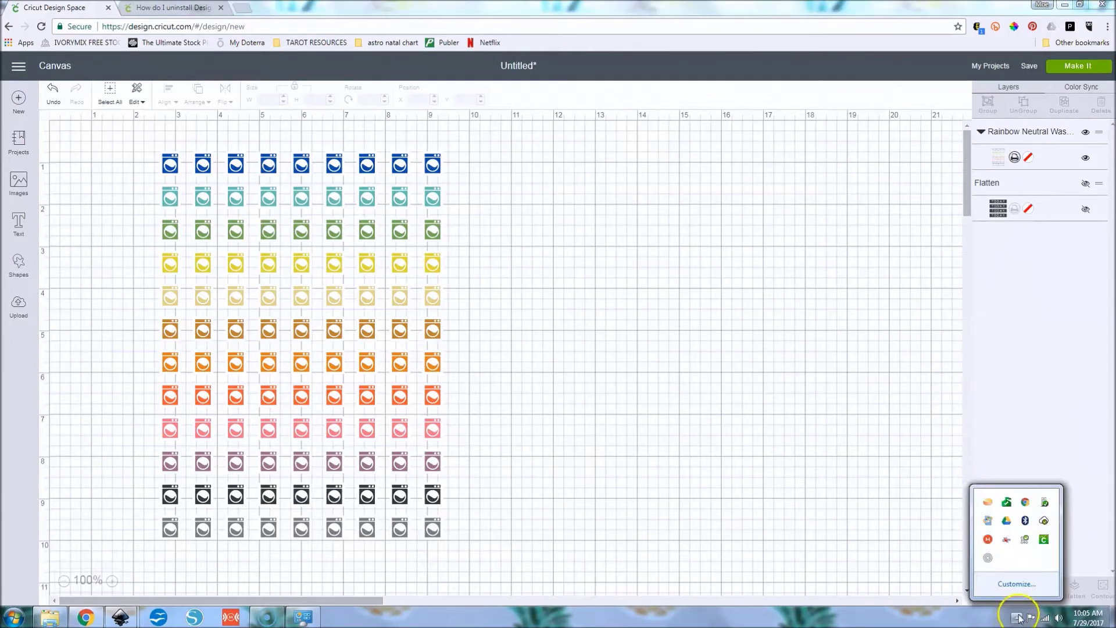
{"action": "left_click", "coordinate": [623, 378]}
{"action": "left_click", "coordinate": [284, 259]}
{"action": "left_click", "coordinate": [321, 101]}
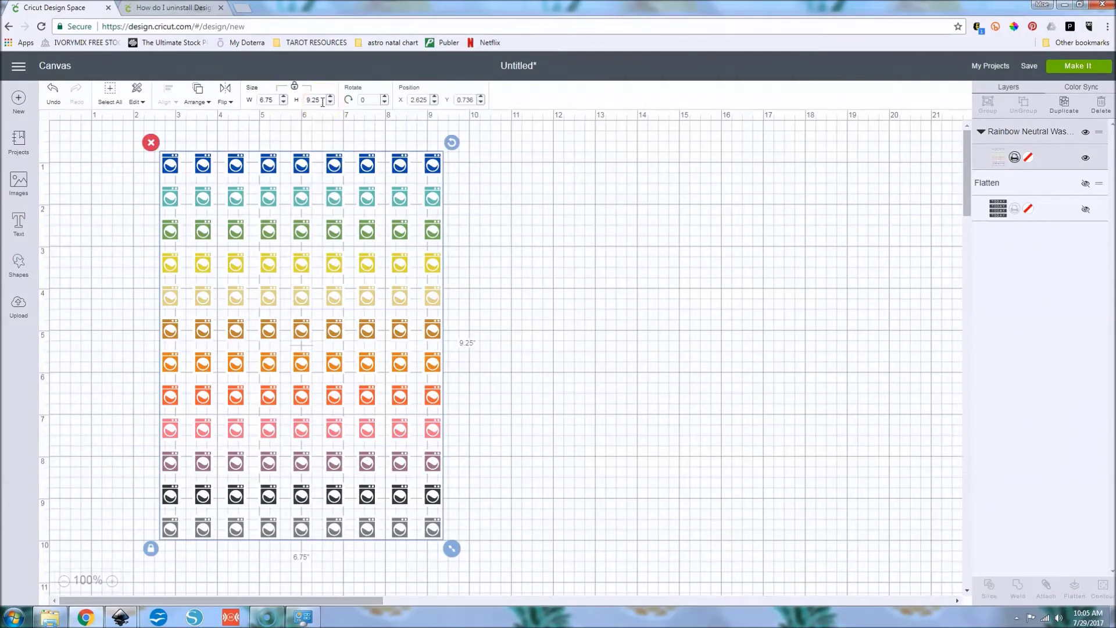